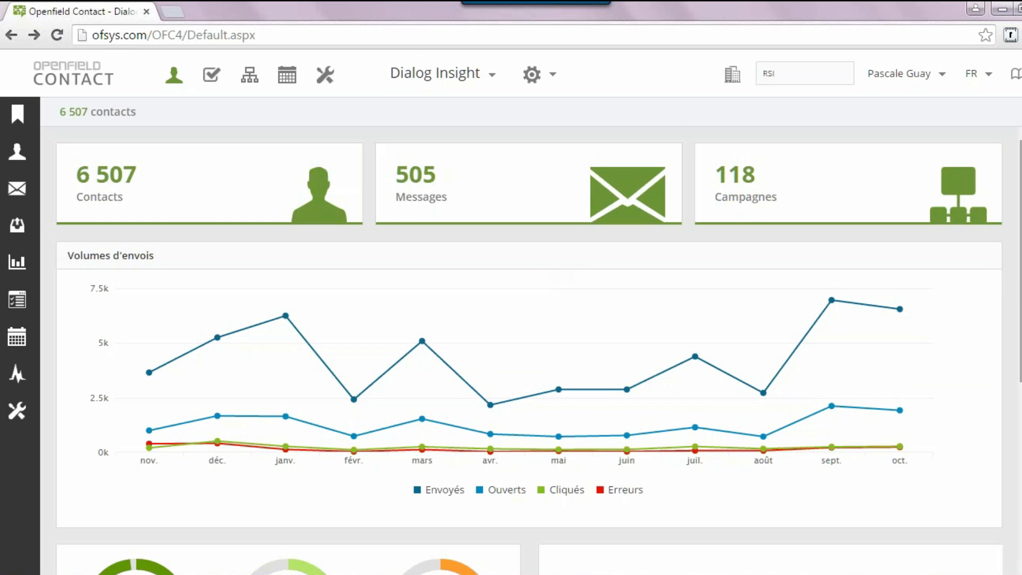
Hide the Envoyés, Ouverts and Cliqués series in the Volumes d'envois chart.
{"action": "scroll", "coordinate": [532, 351], "scroll_direction": "down", "scroll_amount": 4}
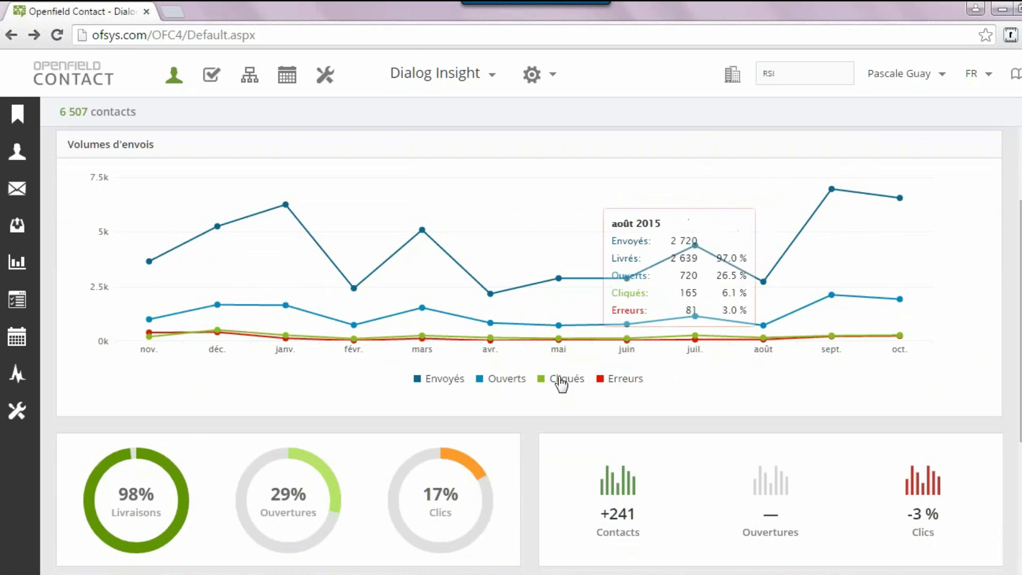
{"action": "left_click", "coordinate": [442, 380]}
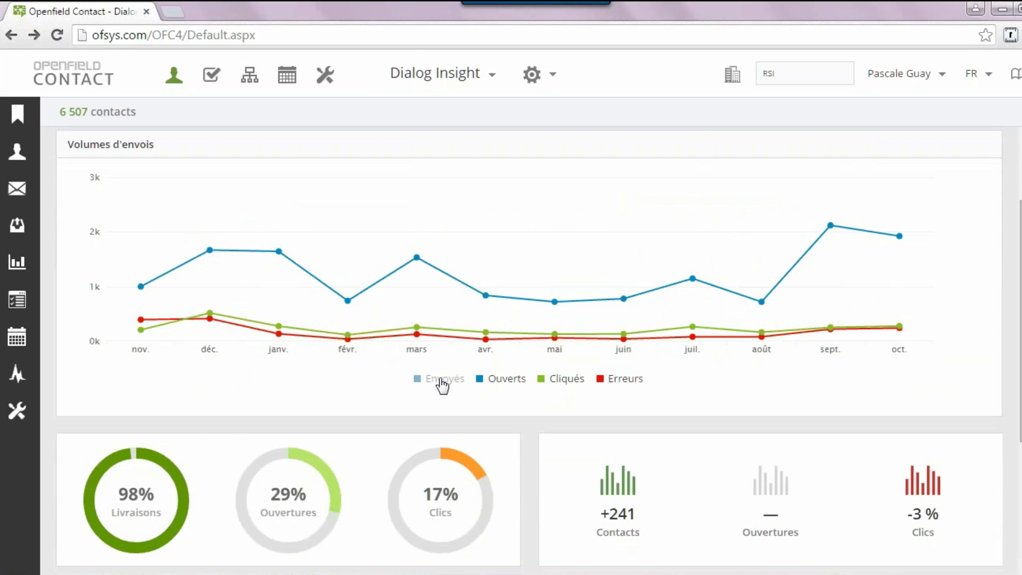
{"action": "left_click", "coordinate": [441, 381]}
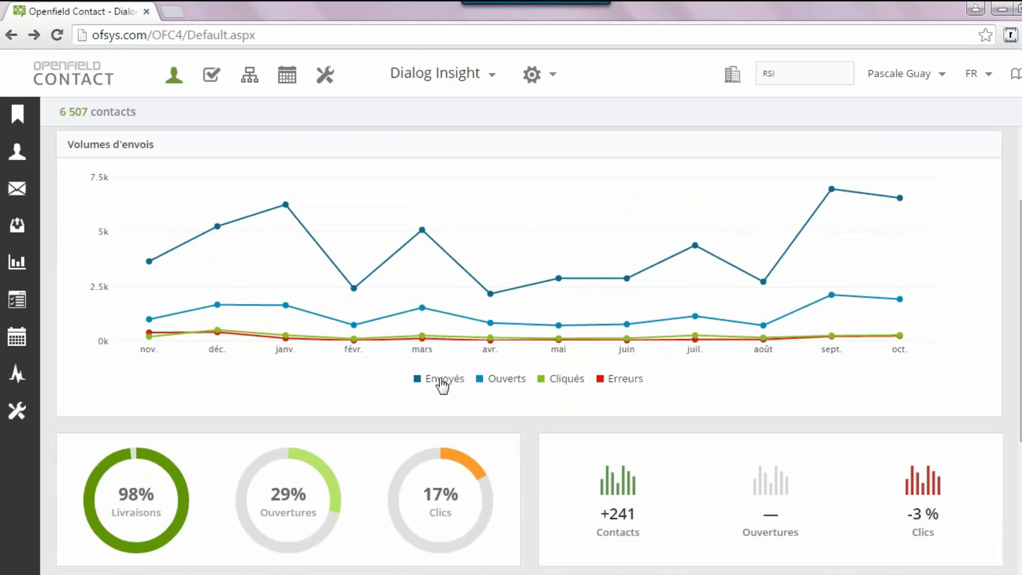
{"action": "left_click", "coordinate": [435, 382]}
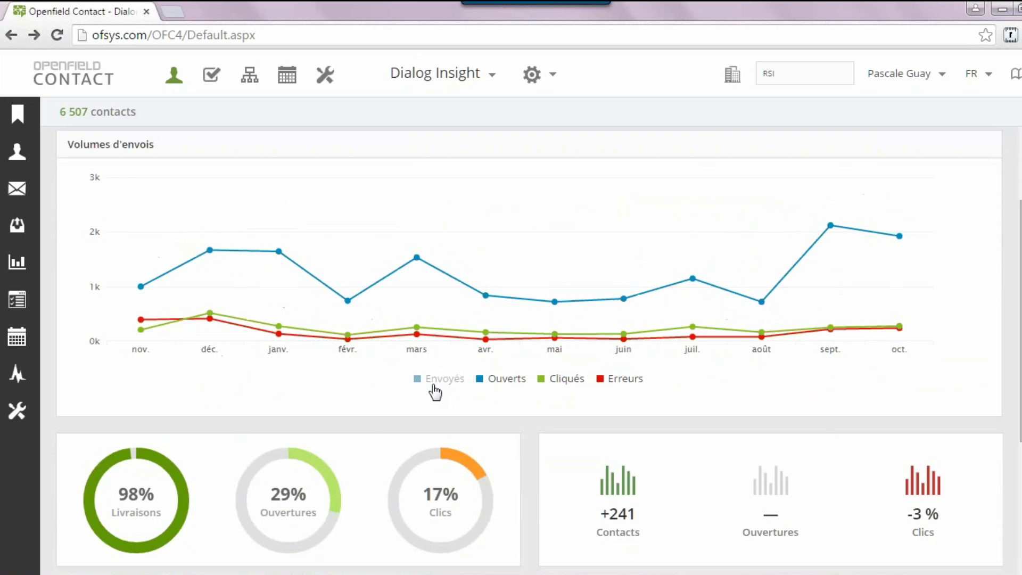
{"action": "left_click", "coordinate": [520, 382]}
{"action": "left_click", "coordinate": [556, 380]}
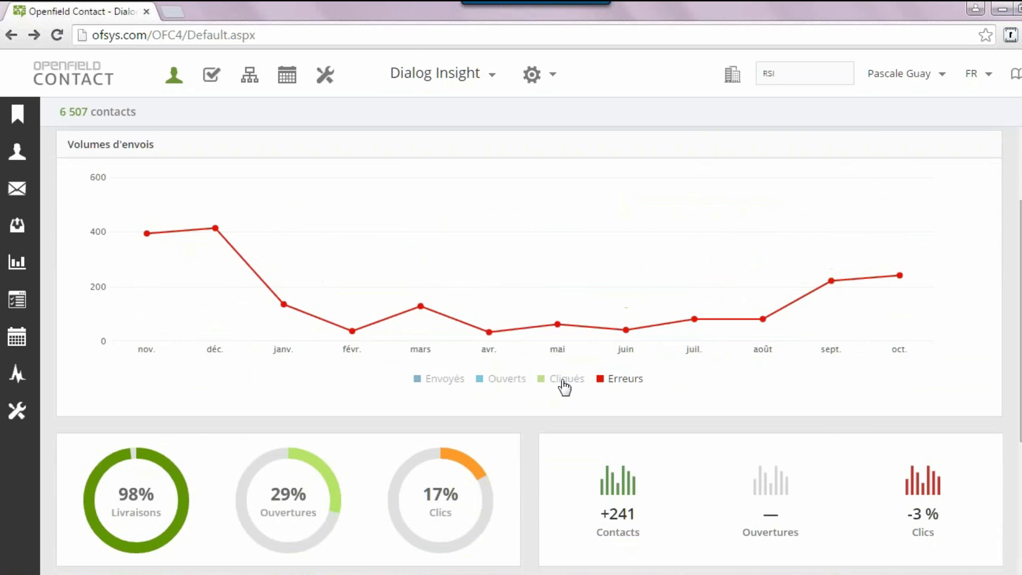
Show the Cliqués, Ouverts and Envoyés series again in the Volumes d'envois chart.
{"action": "left_click", "coordinate": [558, 382]}
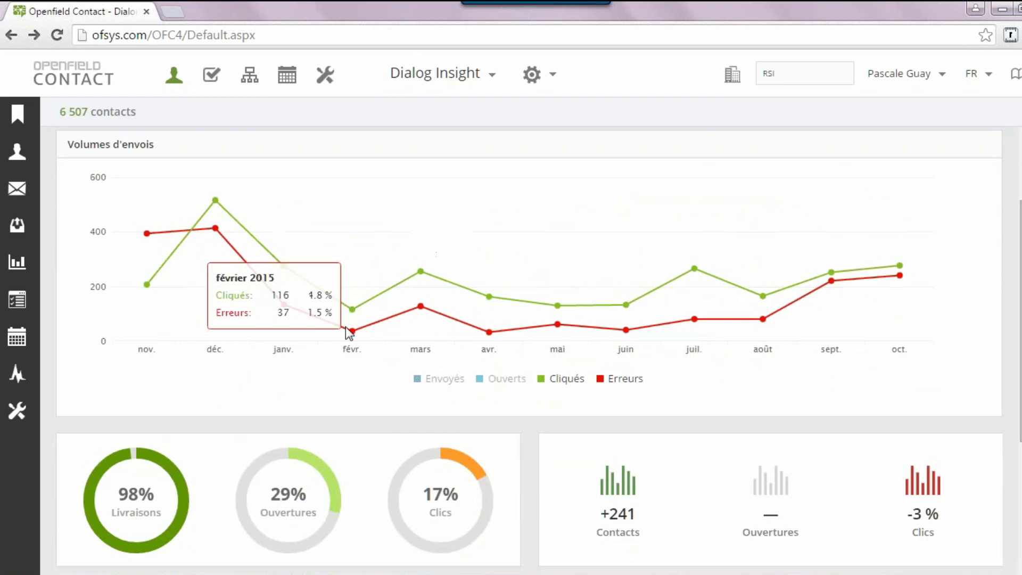
{"action": "left_click", "coordinate": [512, 382]}
{"action": "left_click", "coordinate": [437, 382]}
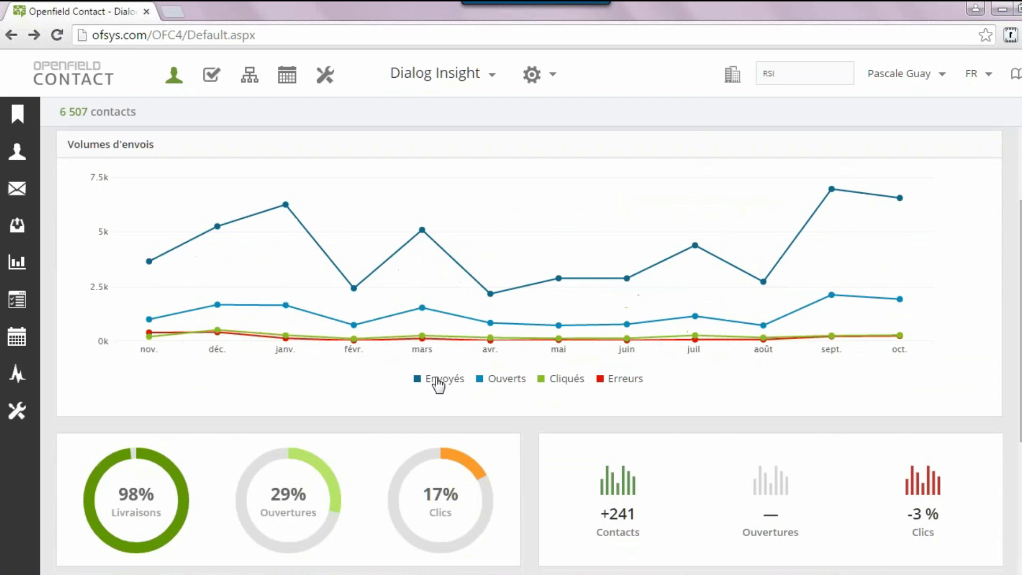
Examine what the Livraisons, Ouvertures and Clics rate gauges on the dashboard measure.
{"action": "mouse_move", "coordinate": [558, 282]}
{"action": "scroll", "coordinate": [692, 410], "scroll_direction": "down", "scroll_amount": 1}
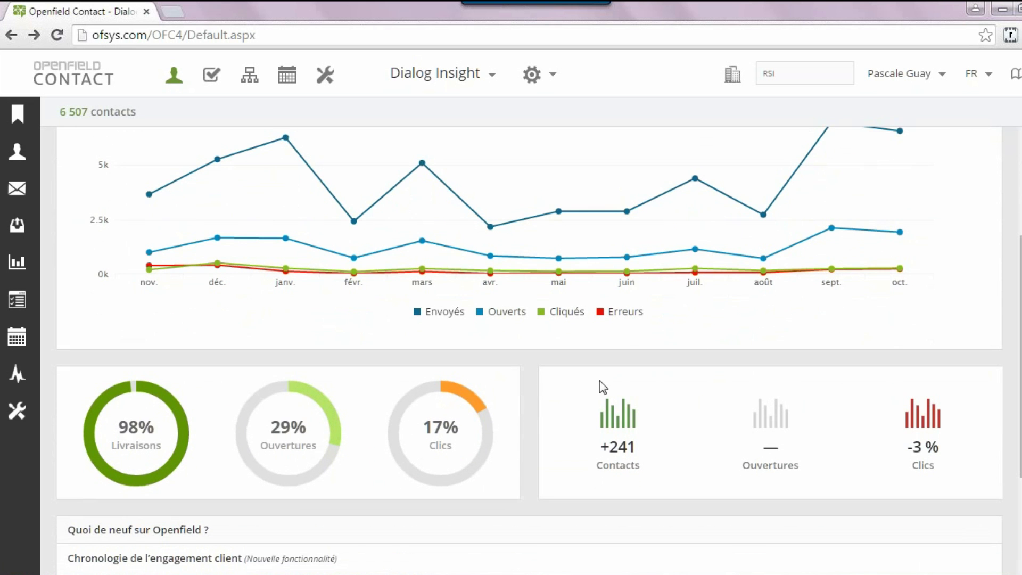
{"action": "mouse_move", "coordinate": [392, 405]}
{"action": "mouse_move", "coordinate": [201, 384]}
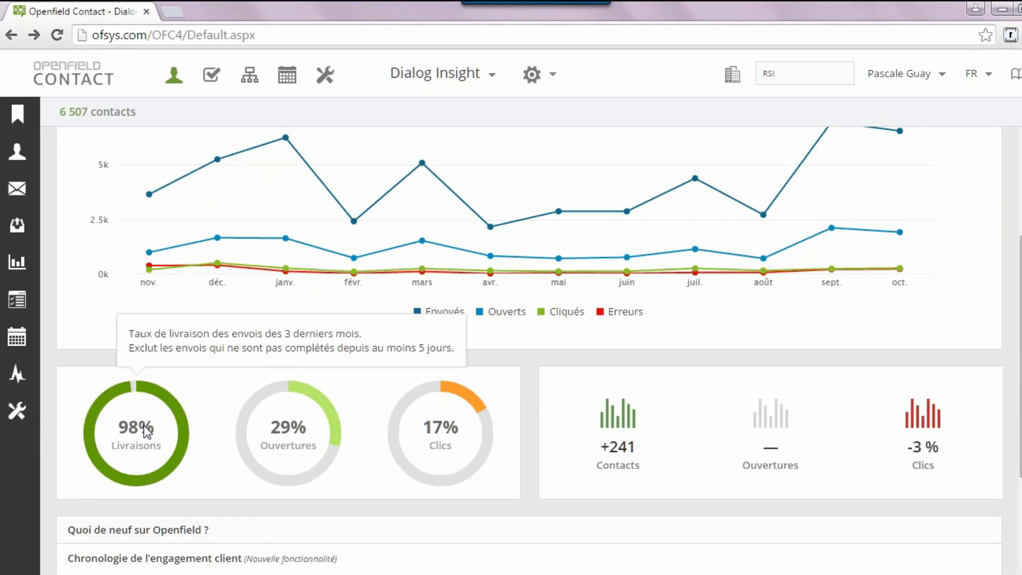
{"action": "mouse_move", "coordinate": [301, 413]}
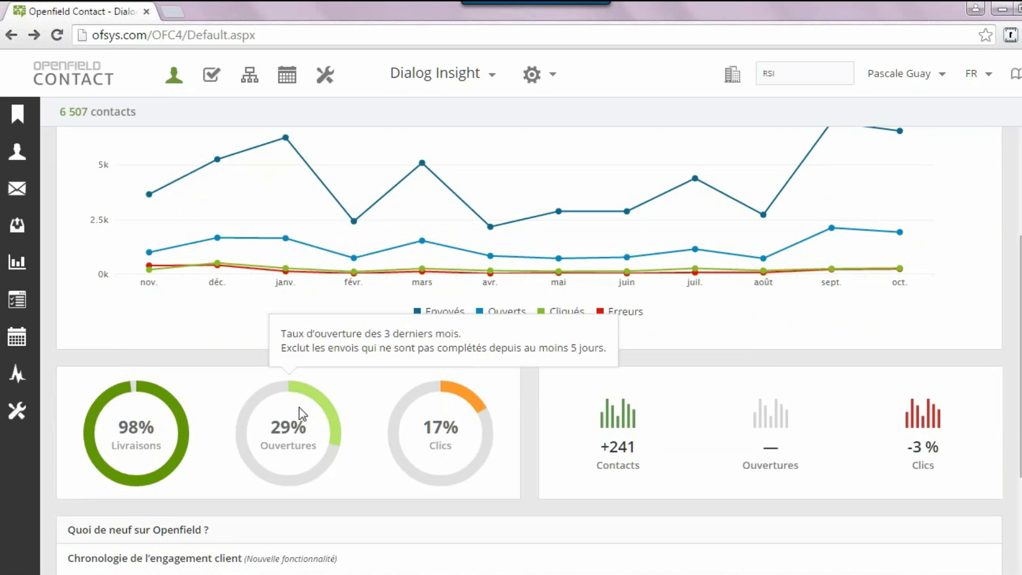
{"action": "mouse_move", "coordinate": [463, 443]}
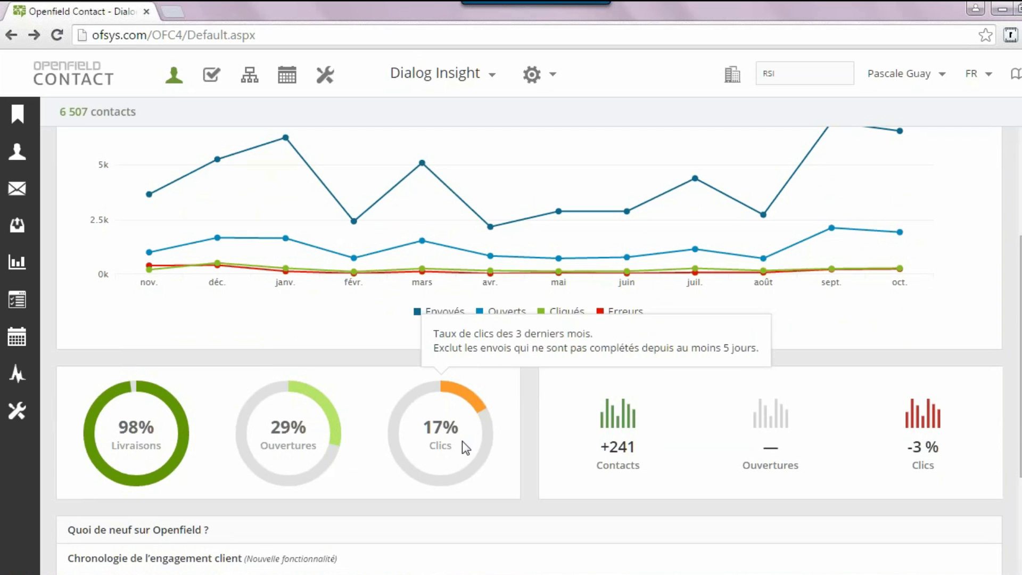
Examine what the Contacts and Ouvertures trend indicators on the dashboard measure.
{"action": "mouse_move", "coordinate": [617, 442]}
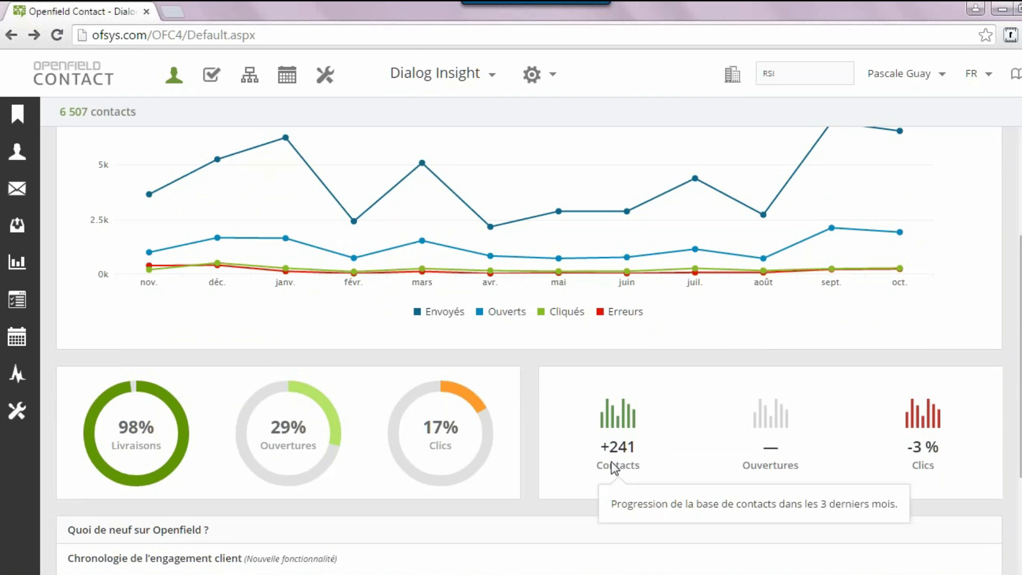
{"action": "mouse_move", "coordinate": [771, 447]}
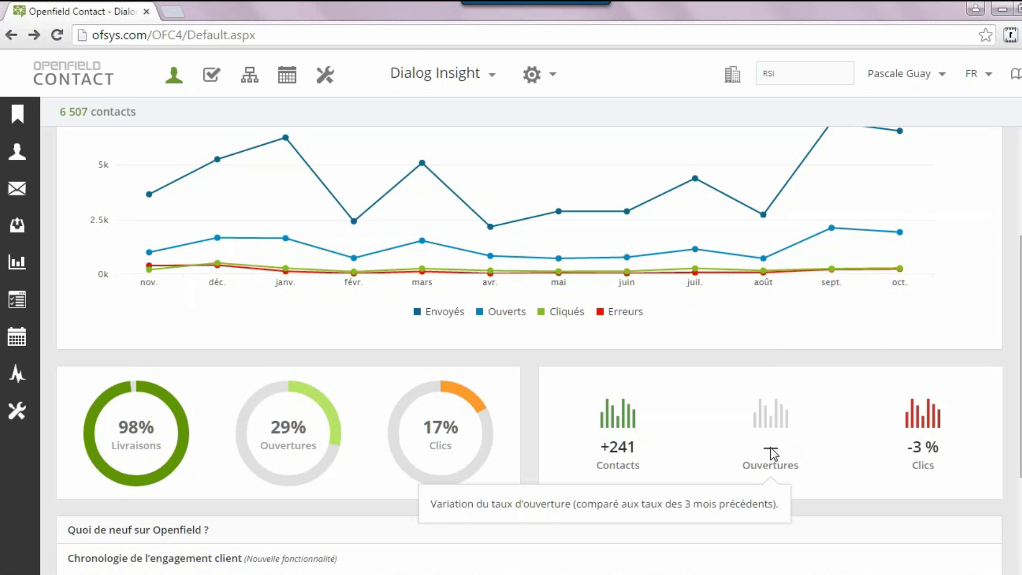
{"action": "mouse_move", "coordinate": [655, 414]}
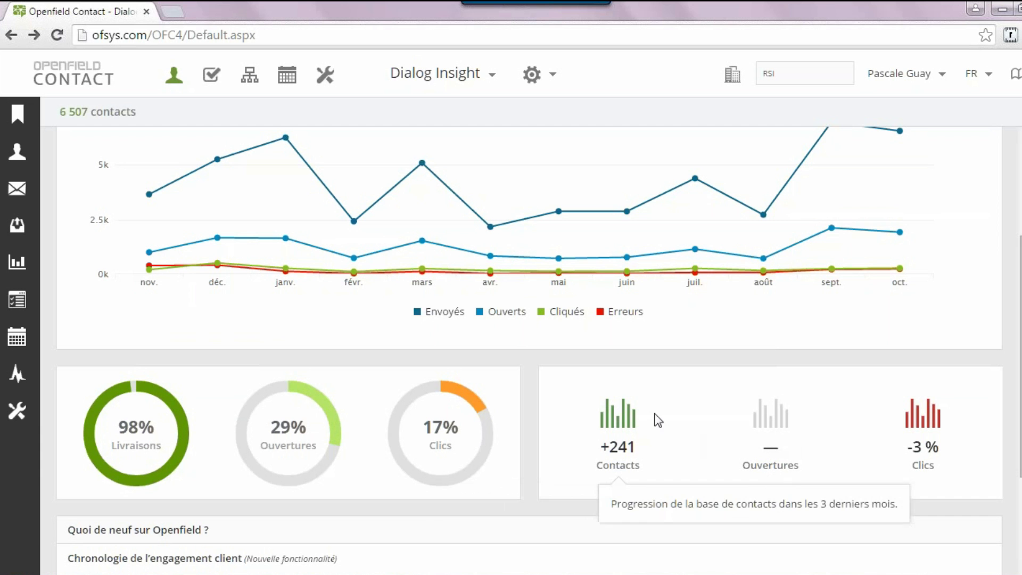
Open the Messages report of the Résultats section to view the list of sends.
{"action": "mouse_move", "coordinate": [93, 412]}
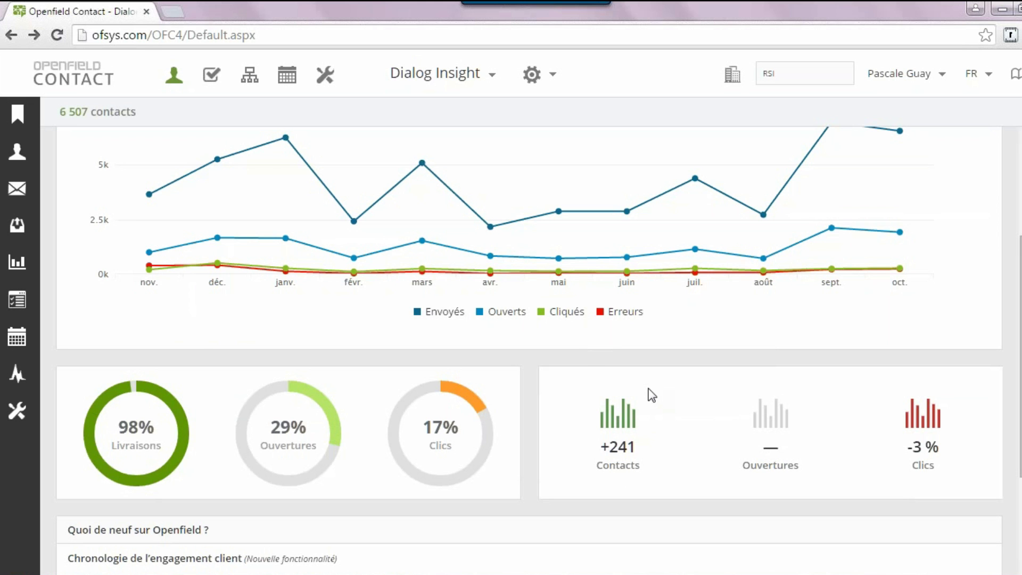
{"action": "mouse_move", "coordinate": [168, 262]}
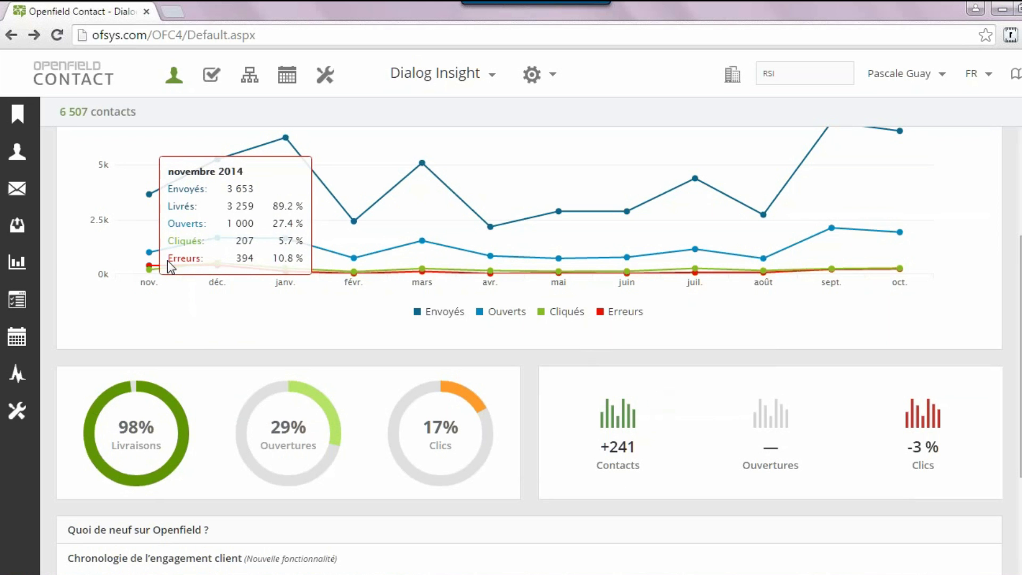
{"action": "mouse_move", "coordinate": [21, 262]}
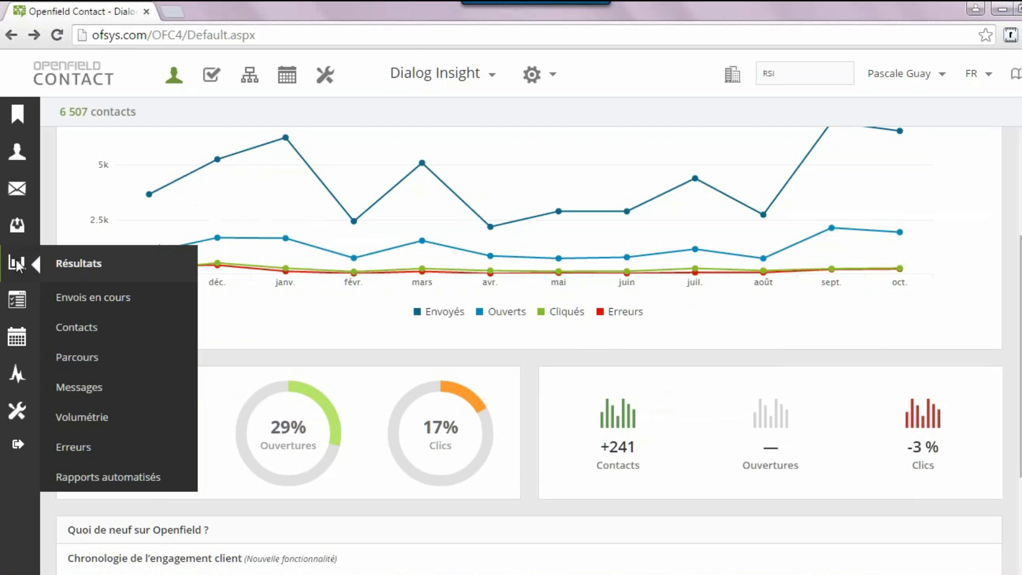
{"action": "left_click", "coordinate": [79, 393]}
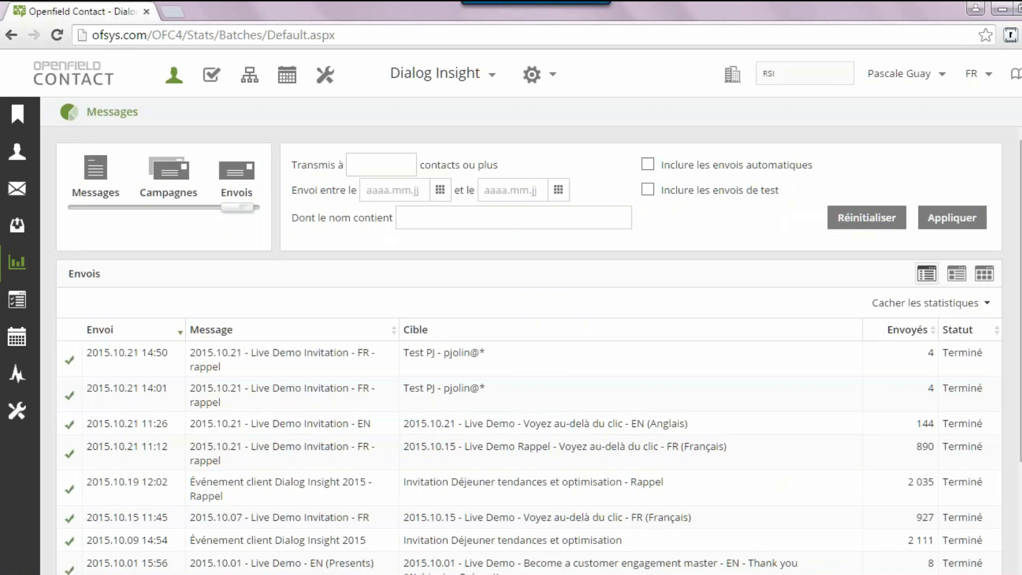
Filter the message list to names containing "contenu" and open the sent message "2015.07.15 - White paper - marketing contenu - FR" in the editor.
{"action": "mouse_move", "coordinate": [32, 184]}
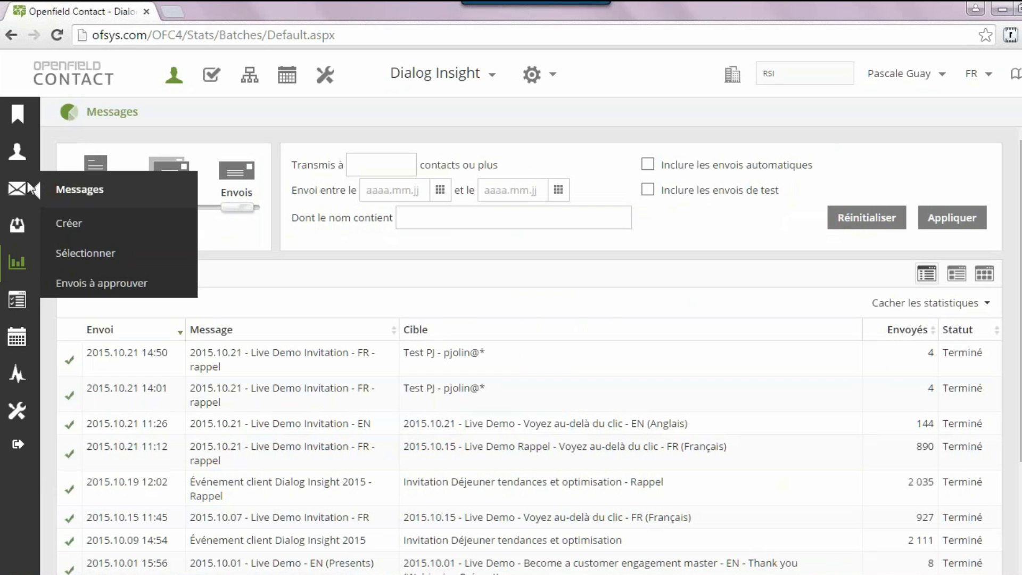
{"action": "left_click", "coordinate": [88, 253]}
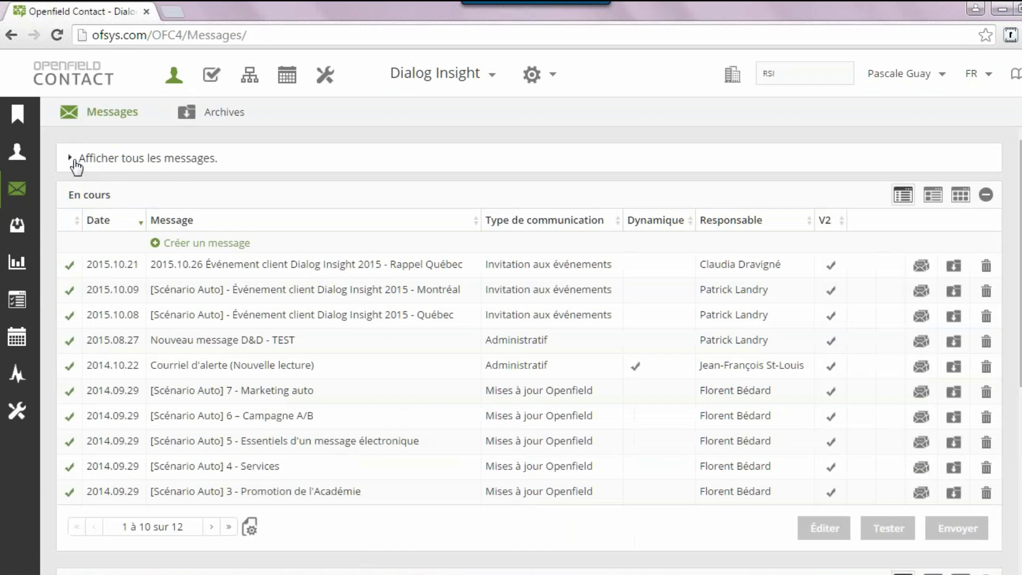
{"action": "left_click", "coordinate": [71, 158]}
{"action": "left_click", "coordinate": [252, 241]}
{"action": "type", "text": "contenu"}
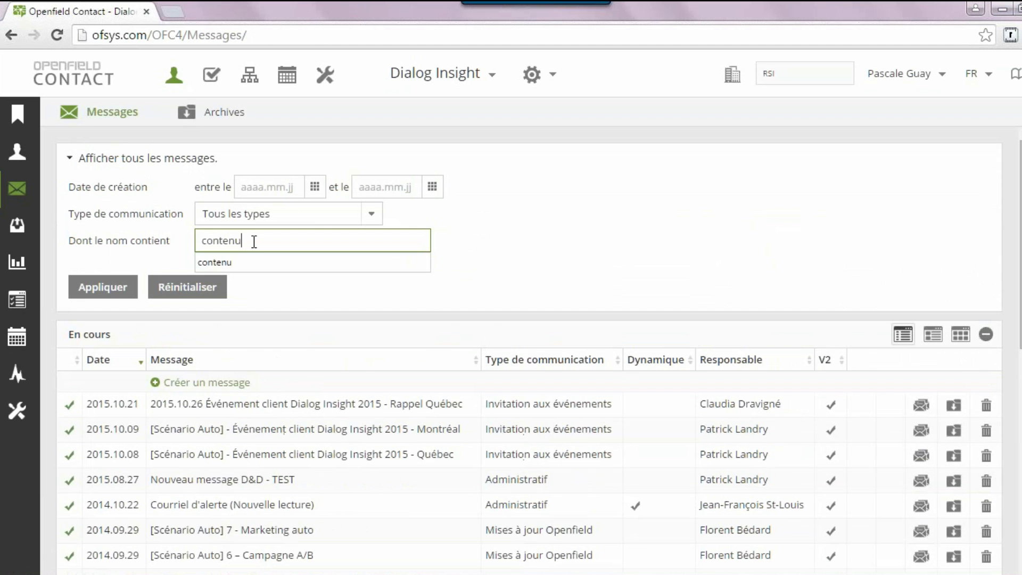
{"action": "left_click", "coordinate": [112, 289]}
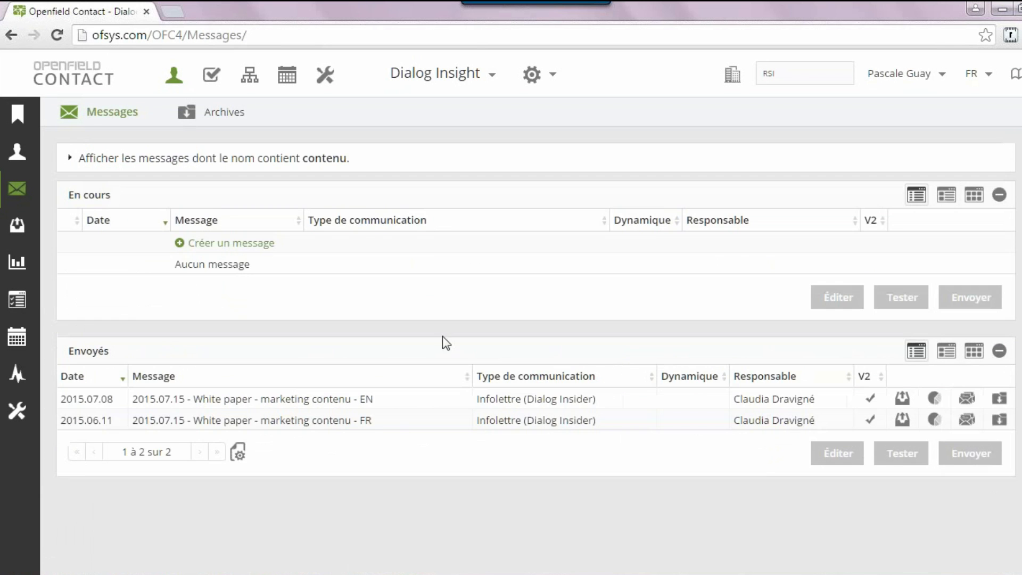
{"action": "left_click", "coordinate": [385, 420]}
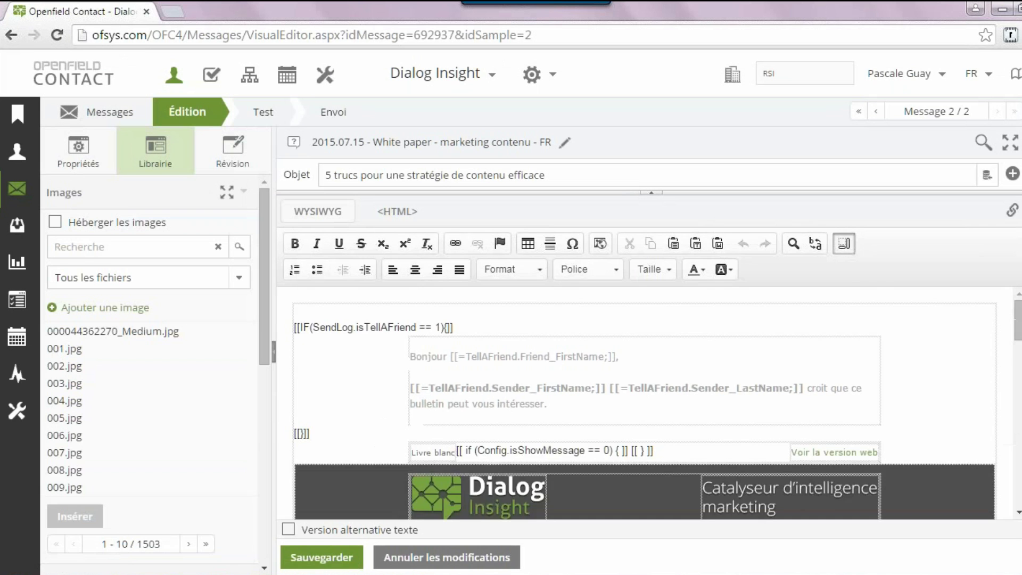
Examine the Source, Media and Campagne parameters of the "Google" statistics rule in the message properties, and close them without saving.
{"action": "left_click", "coordinate": [91, 155]}
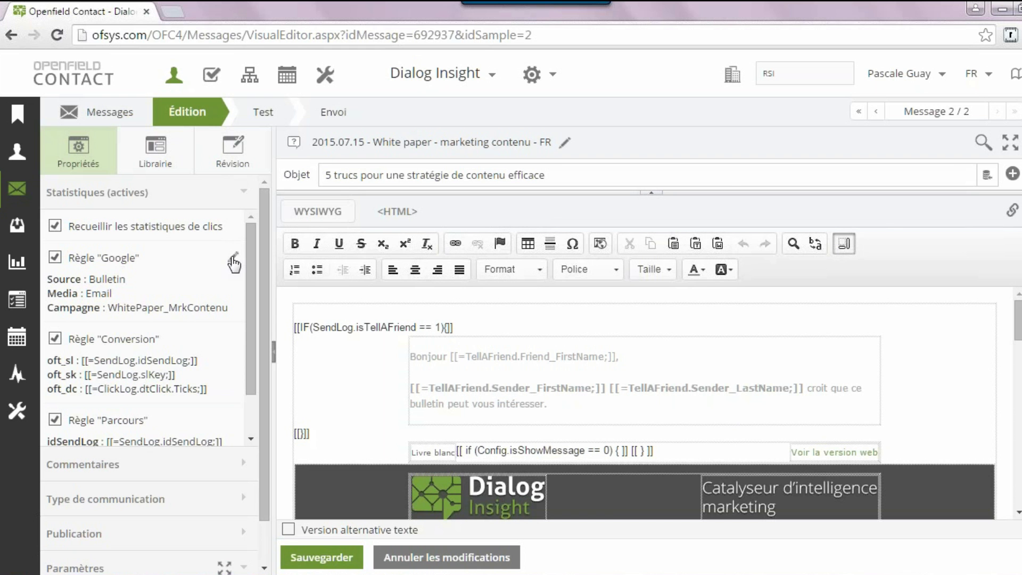
{"action": "left_click", "coordinate": [233, 257]}
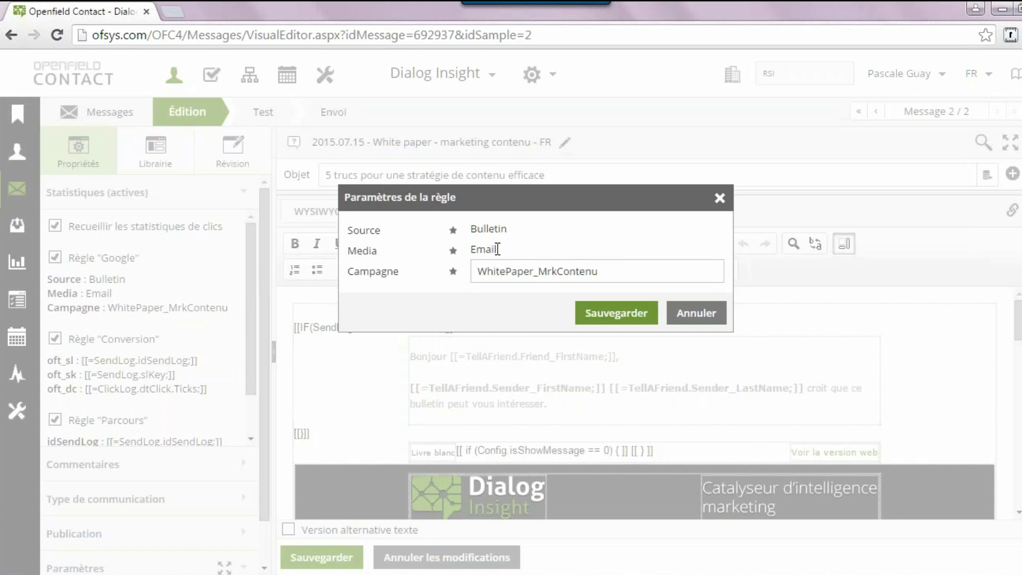
{"action": "left_click_drag", "start_coordinate": [609, 273], "coordinate": [471, 273]}
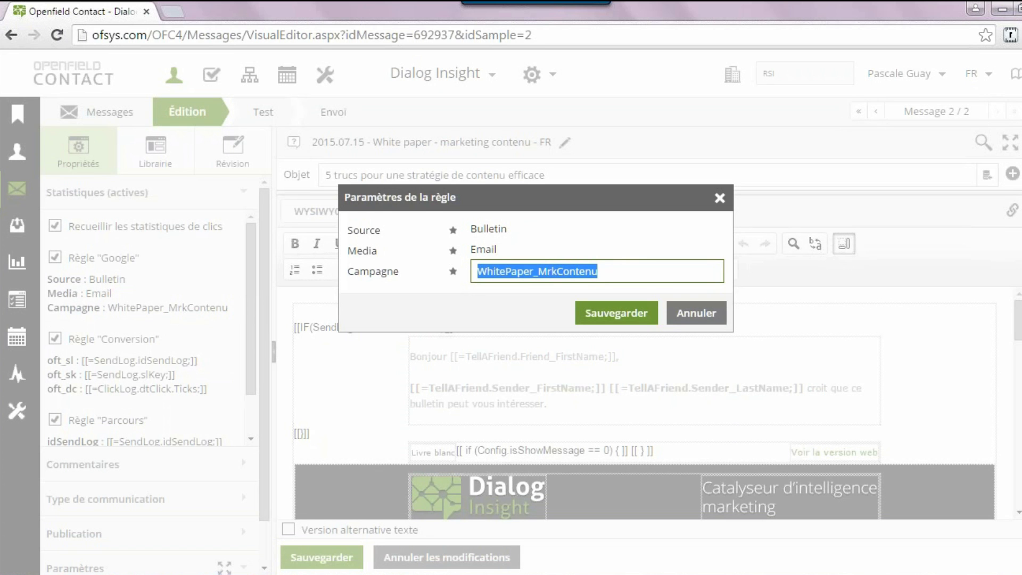
{"action": "left_click", "coordinate": [505, 253]}
{"action": "left_click_drag", "start_coordinate": [505, 253], "coordinate": [472, 252]}
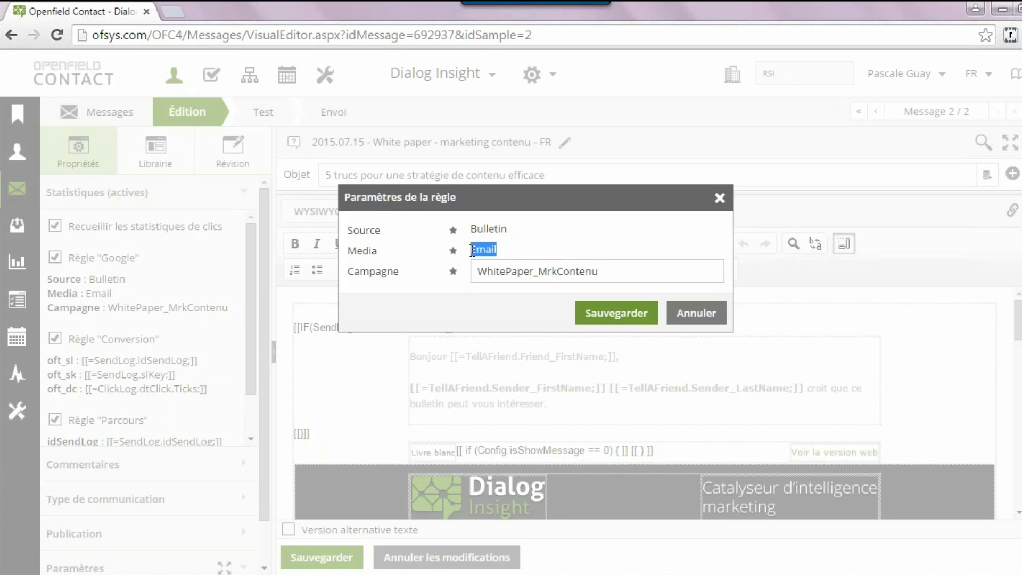
{"action": "left_click", "coordinate": [507, 229]}
{"action": "left_click_drag", "start_coordinate": [507, 229], "coordinate": [471, 229]}
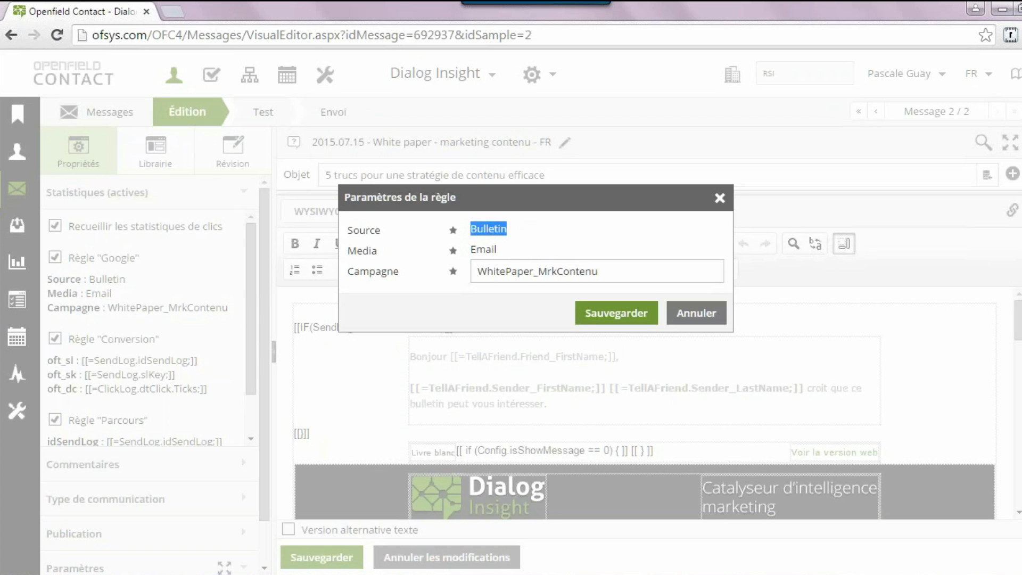
{"action": "left_click_drag", "start_coordinate": [600, 271], "coordinate": [482, 277]}
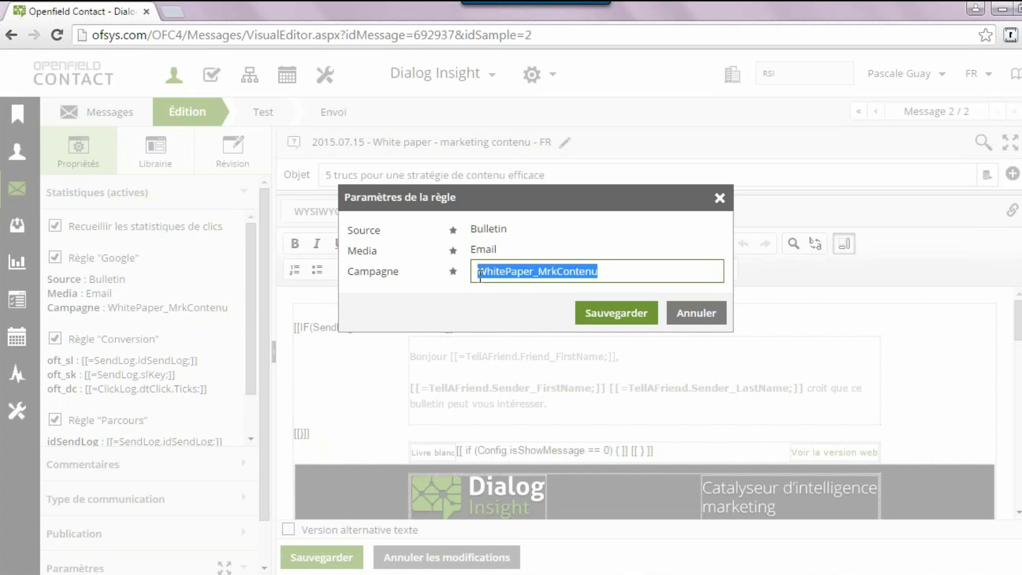
{"action": "left_click", "coordinate": [696, 314]}
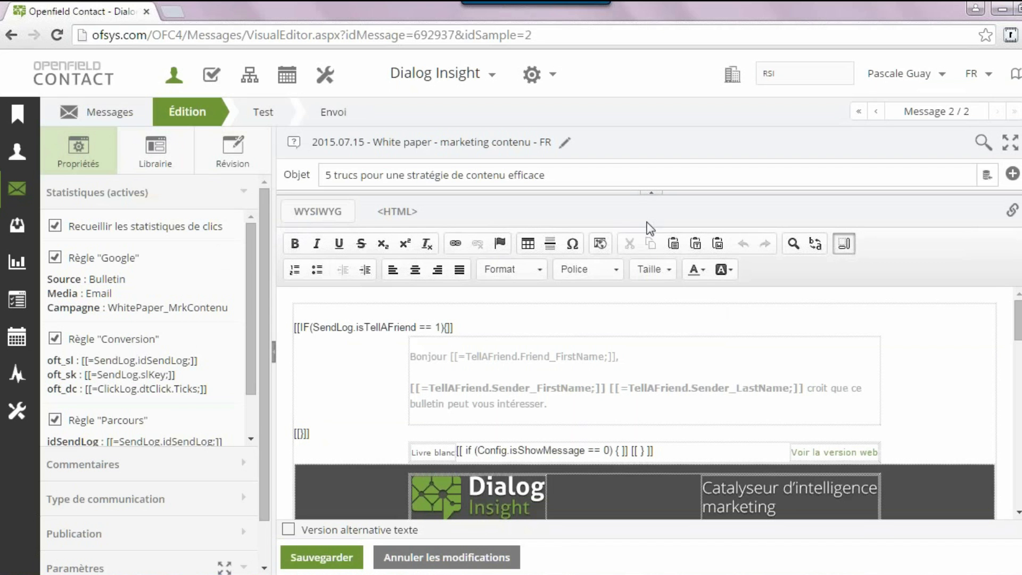
Review the message's tracked links and the settings of the "5 trucs pour une stratégie de contenu efficace" link, leaving it unchanged.
{"action": "left_click", "coordinate": [1012, 212]}
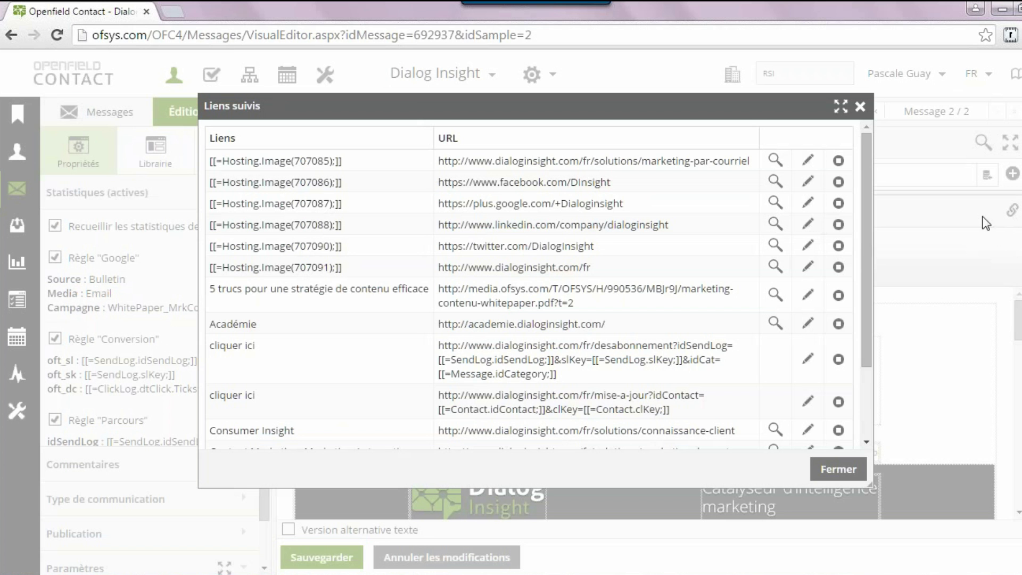
{"action": "left_click_drag", "start_coordinate": [866, 260], "coordinate": [869, 227]}
{"action": "left_click", "coordinate": [808, 297]}
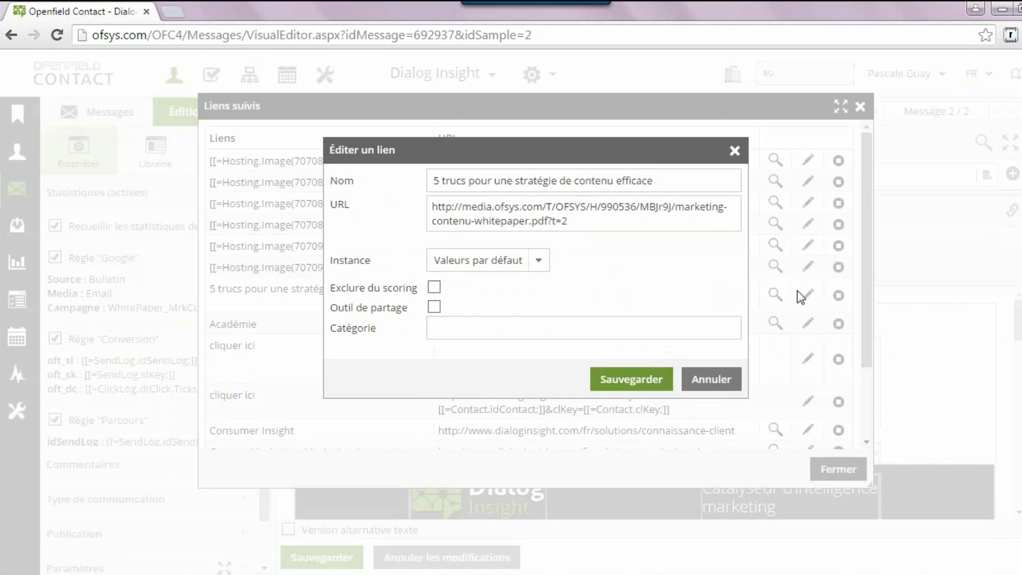
{"action": "left_click", "coordinate": [711, 379]}
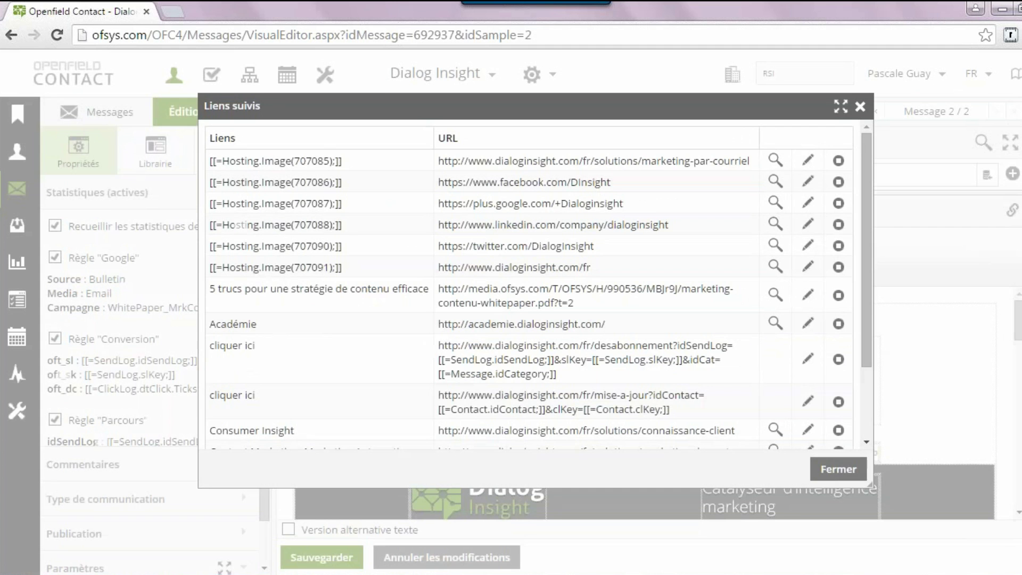
Rename the tracked link to the marketing-par-courriel page as "Email Marketing".
{"action": "left_click", "coordinate": [809, 161]}
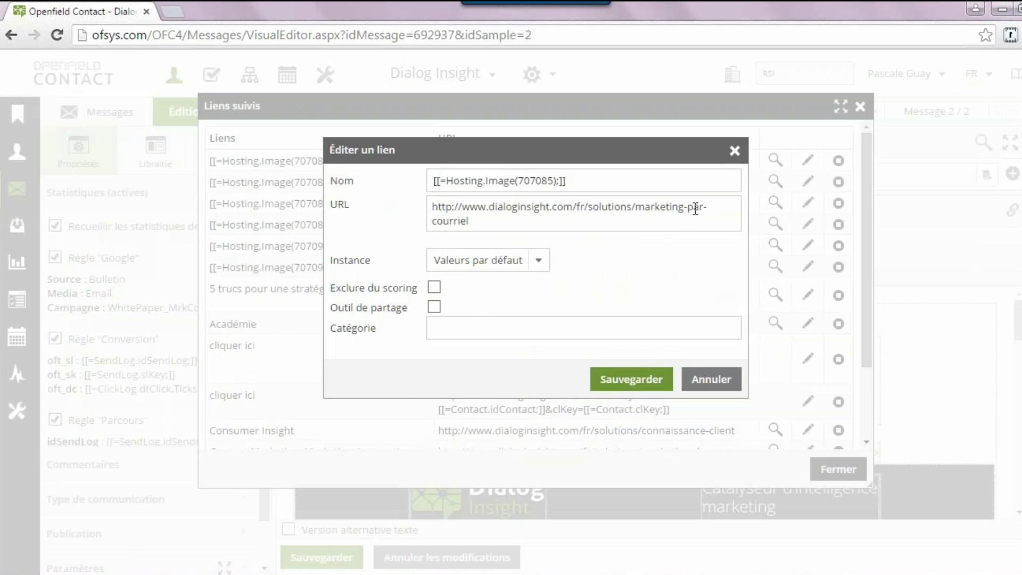
{"action": "left_click_drag", "start_coordinate": [613, 180], "coordinate": [414, 181]}
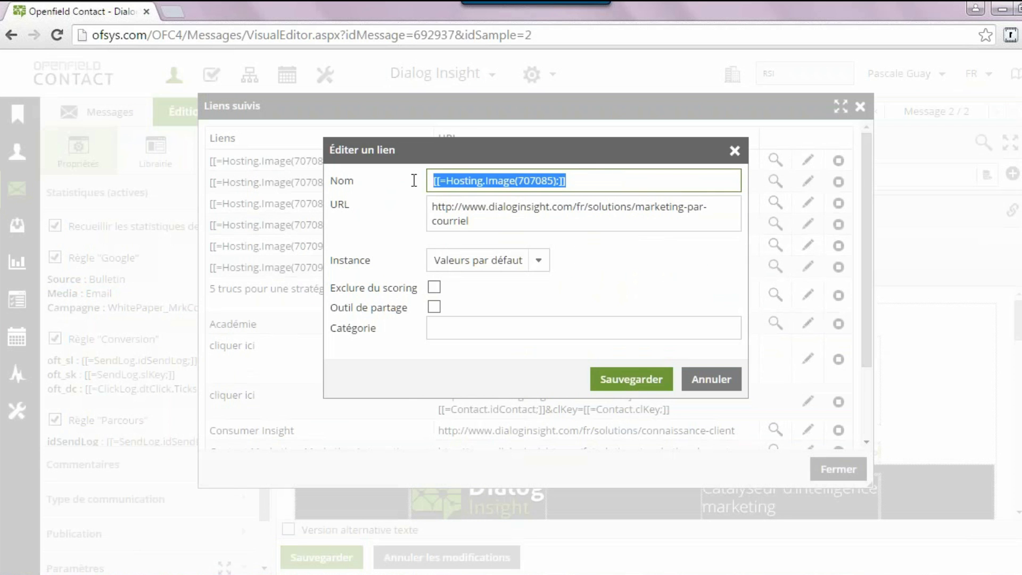
{"action": "type", "text": "Email Marketing"}
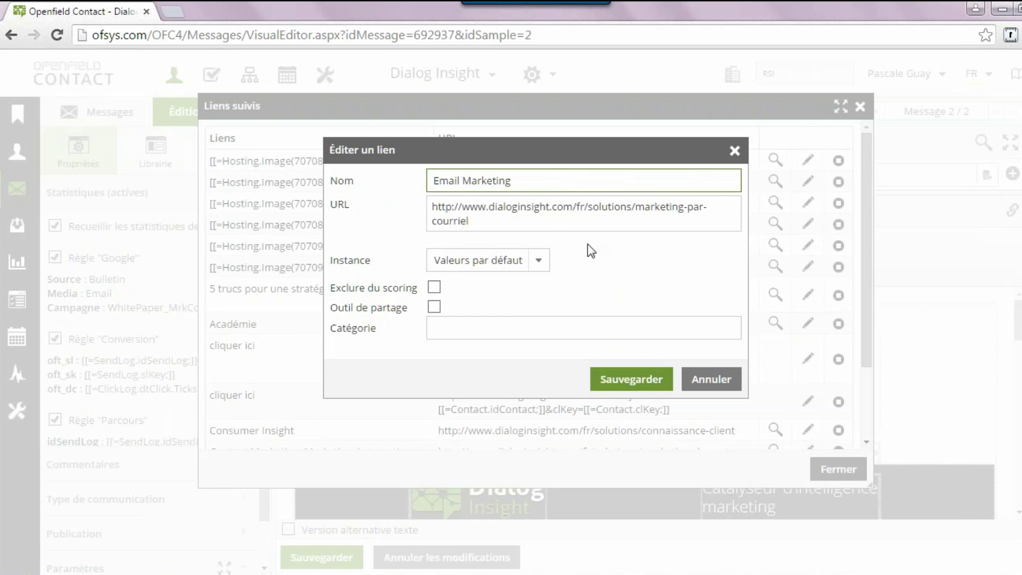
{"action": "left_click", "coordinate": [537, 216]}
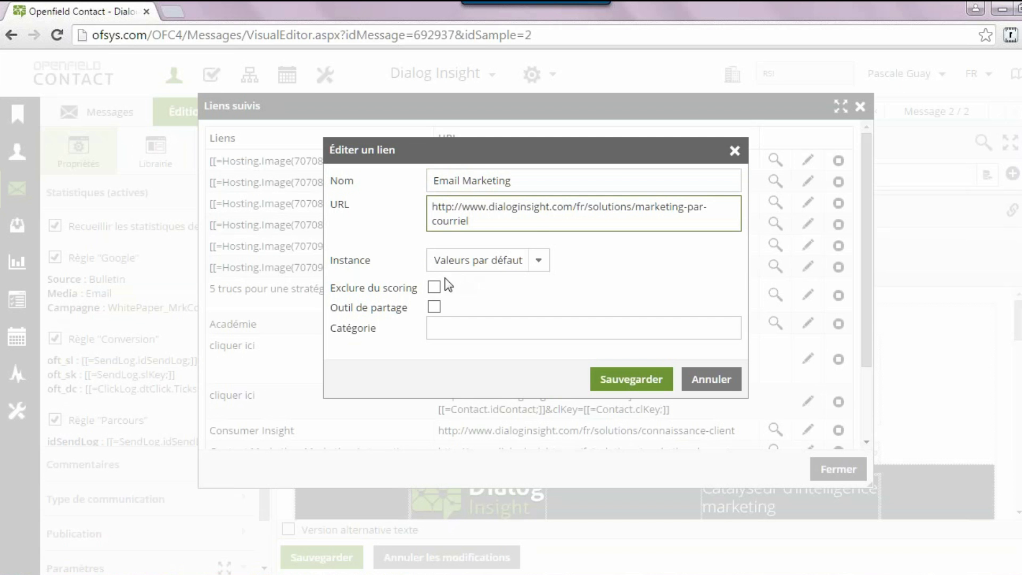
Assign the category "Solution" to the Email Marketing link with Outil de partage left off, save it, and close the tracked links list.
{"action": "left_click", "coordinate": [434, 307]}
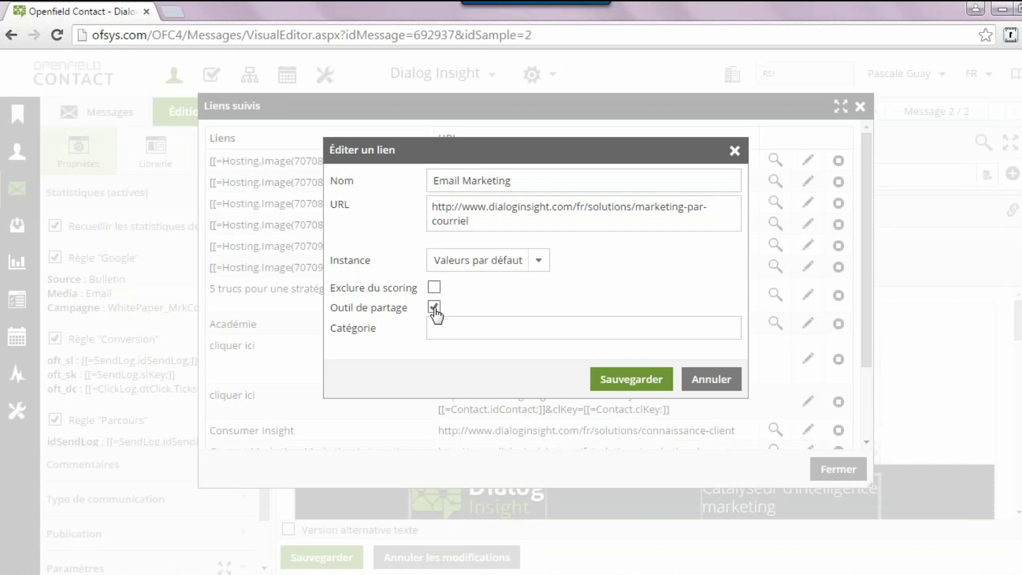
{"action": "left_click", "coordinate": [435, 307]}
{"action": "left_click", "coordinate": [468, 329]}
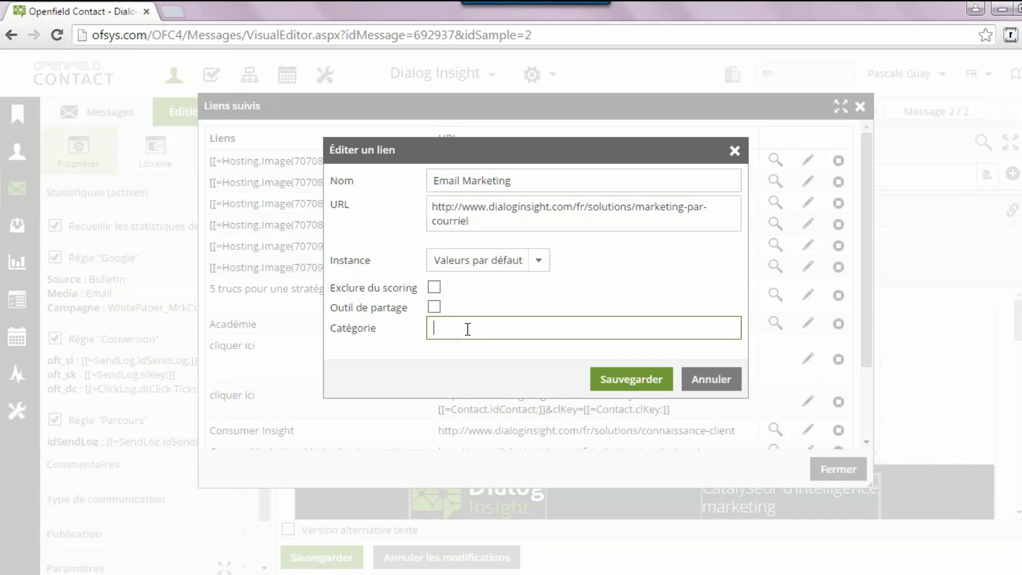
{"action": "type", "text": "Solution"}
{"action": "left_click", "coordinate": [633, 381]}
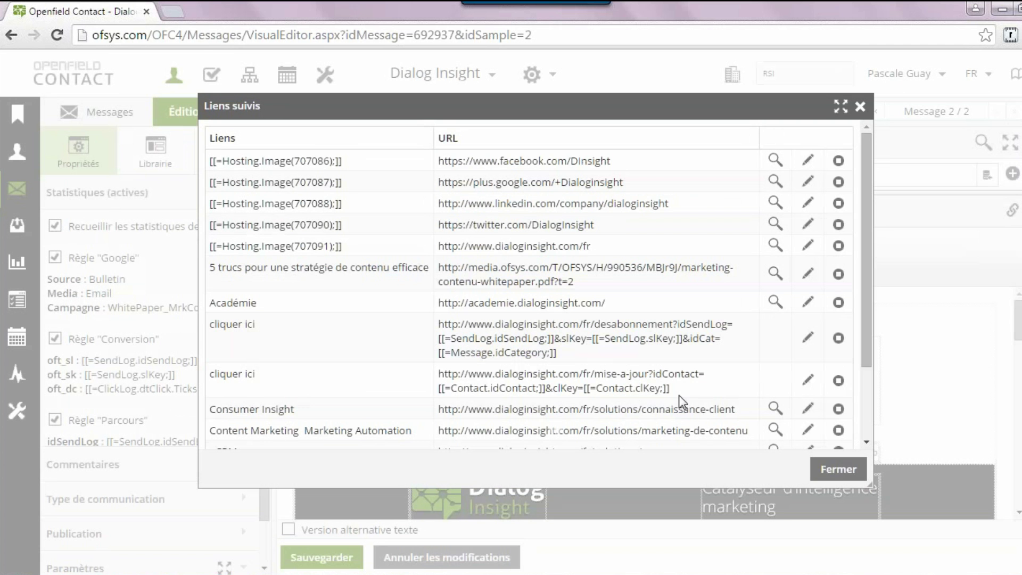
{"action": "left_click", "coordinate": [846, 471]}
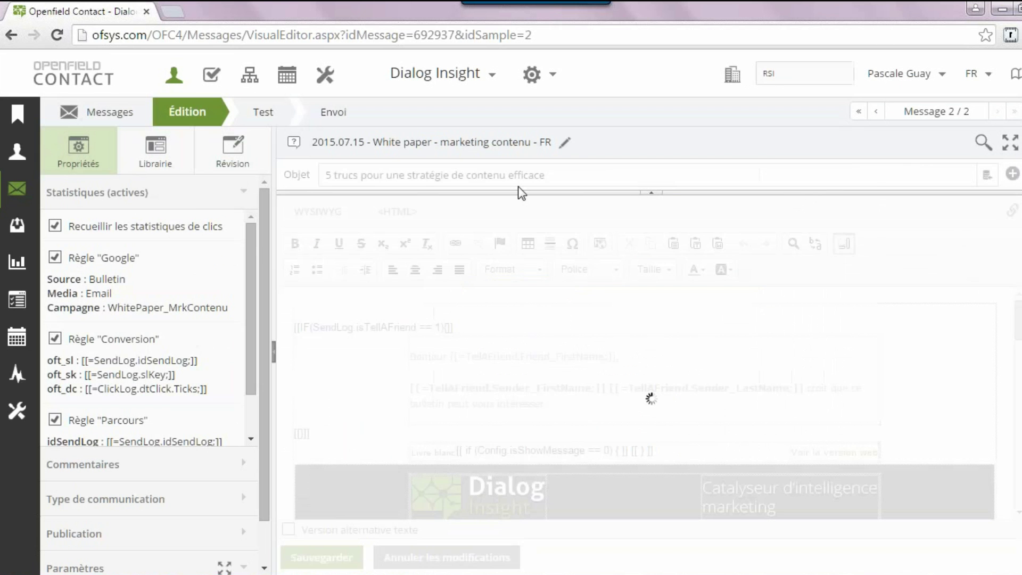
Open the "Google" rule from the Règles d'injection in the message configuration.
{"action": "mouse_move", "coordinate": [26, 280]}
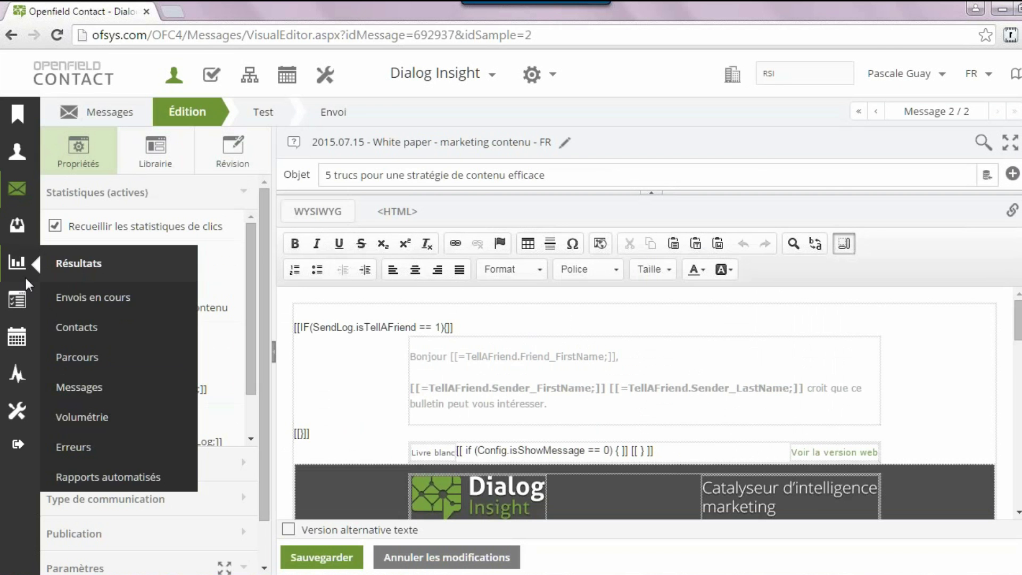
{"action": "mouse_move", "coordinate": [23, 377]}
{"action": "mouse_move", "coordinate": [26, 399]}
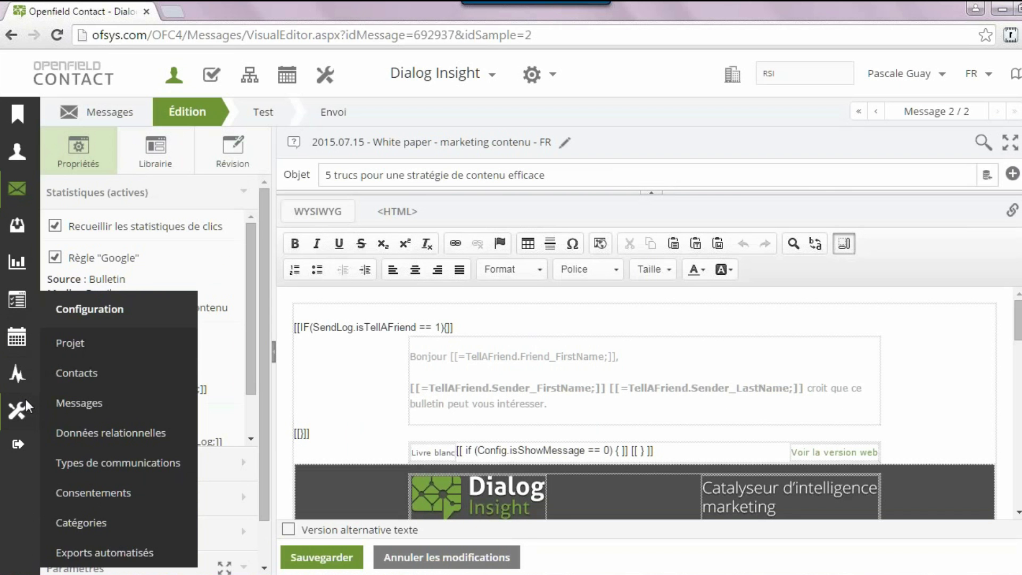
{"action": "left_click", "coordinate": [73, 410]}
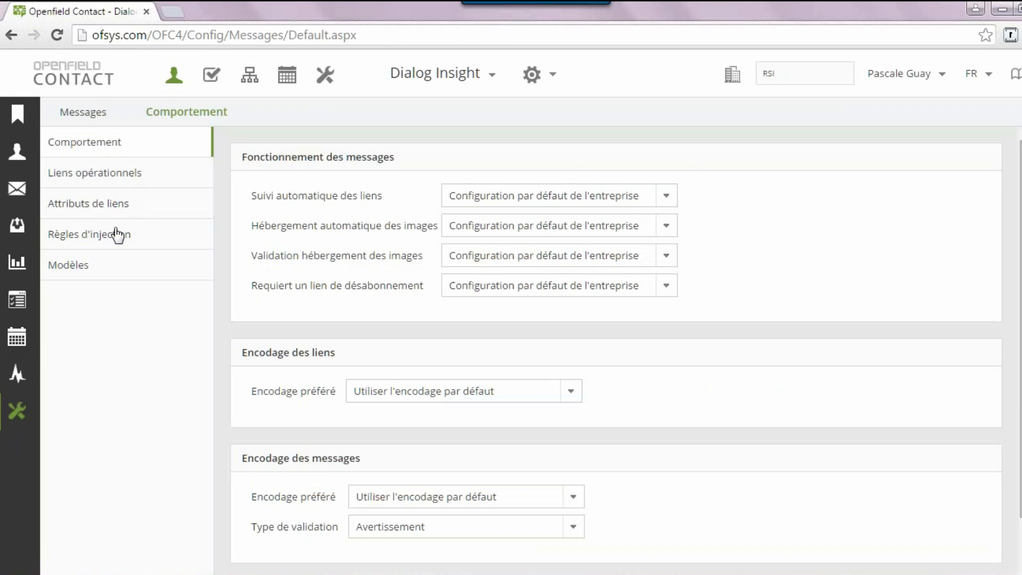
{"action": "left_click", "coordinate": [118, 238]}
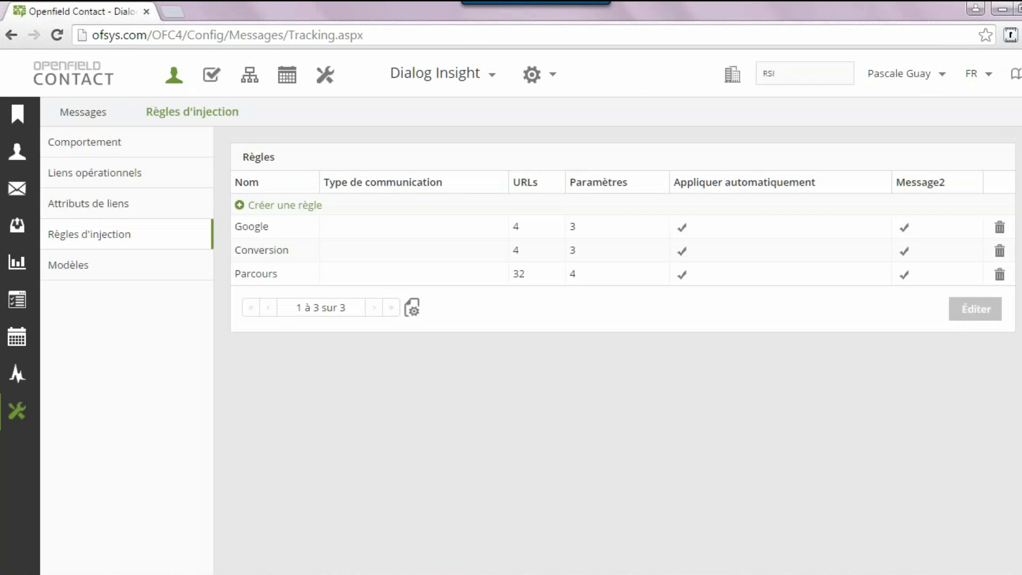
{"action": "double_click", "coordinate": [560, 225]}
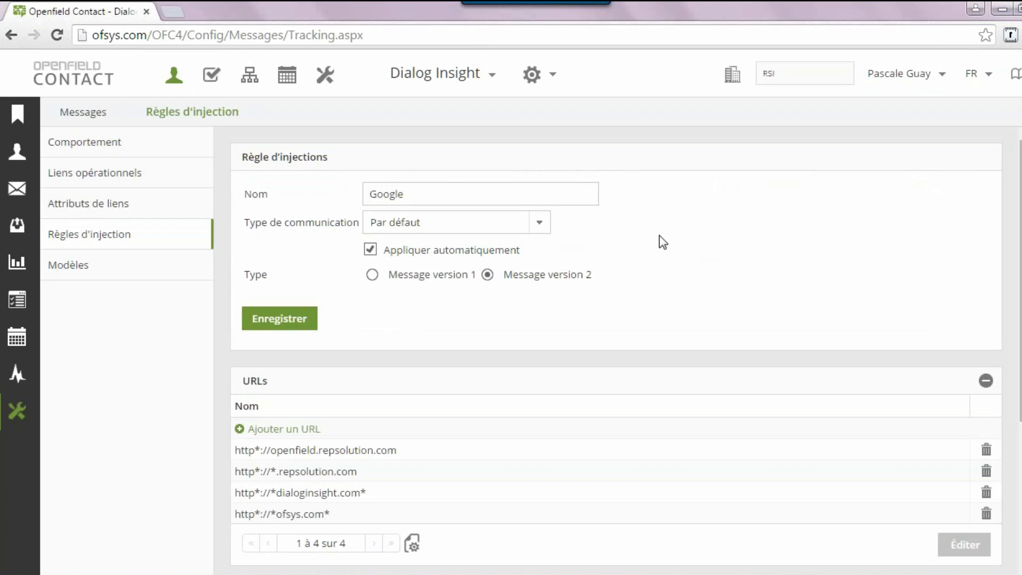
Choose the communication type "Infolettre (Dialog Insider)" for the rule, and review its URL patterns and the URL entry form without adding one.
{"action": "left_click", "coordinate": [540, 222]}
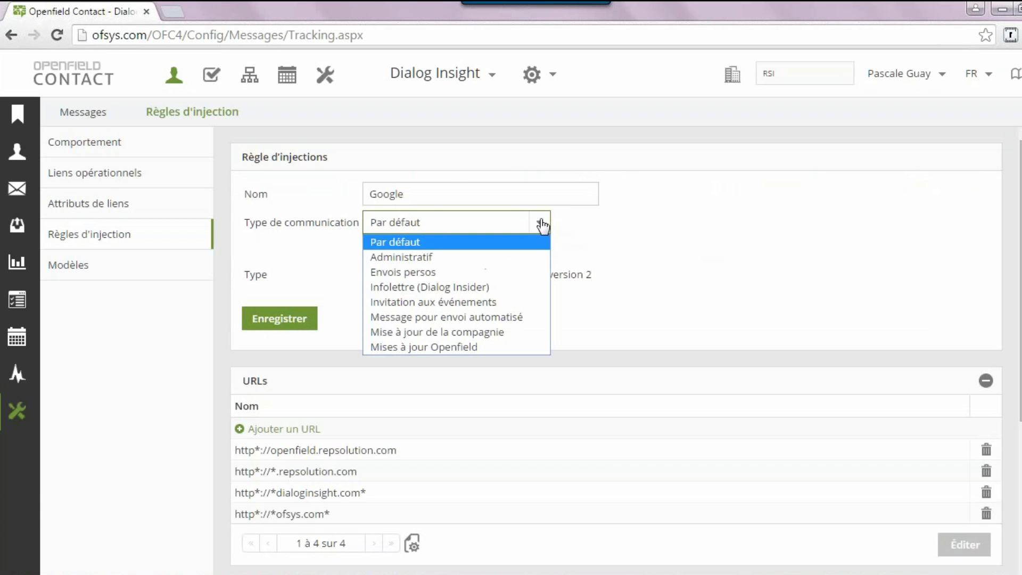
{"action": "left_click", "coordinate": [446, 287]}
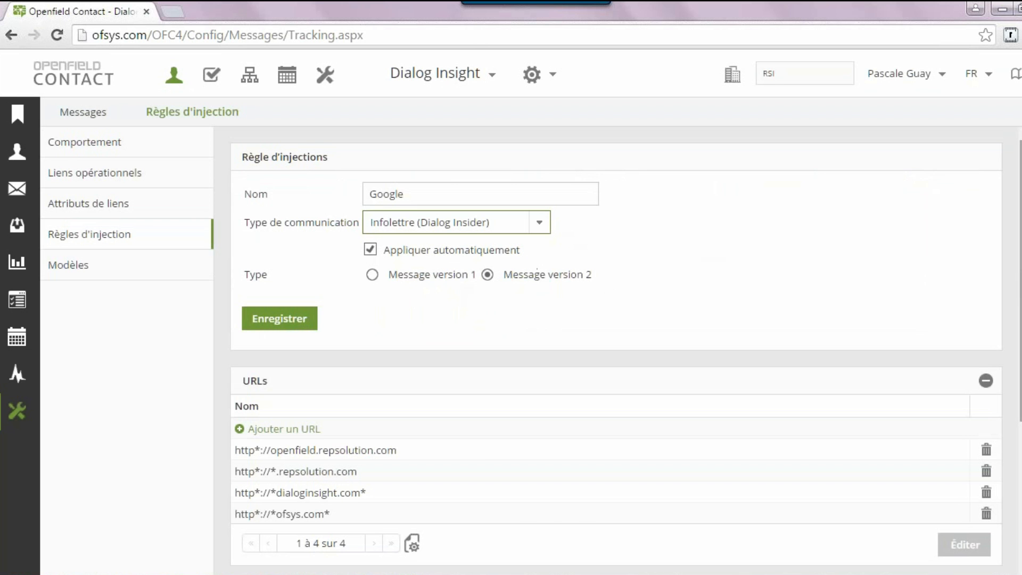
{"action": "scroll", "coordinate": [537, 270], "scroll_direction": "down", "scroll_amount": 1}
{"action": "left_click_drag", "start_coordinate": [1020, 299], "coordinate": [1020, 305]}
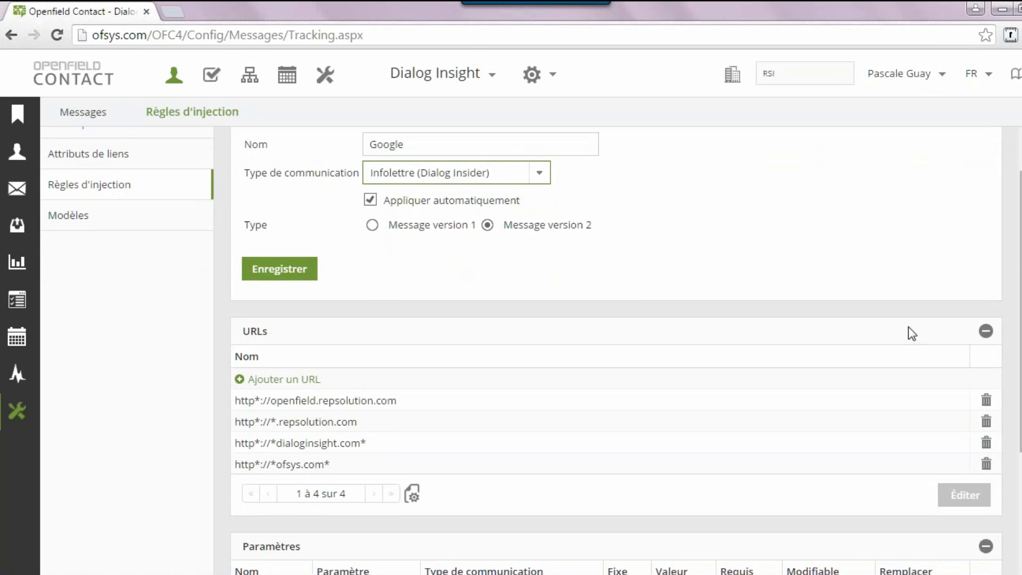
{"action": "left_click_drag", "start_coordinate": [1020, 335], "coordinate": [1020, 359]}
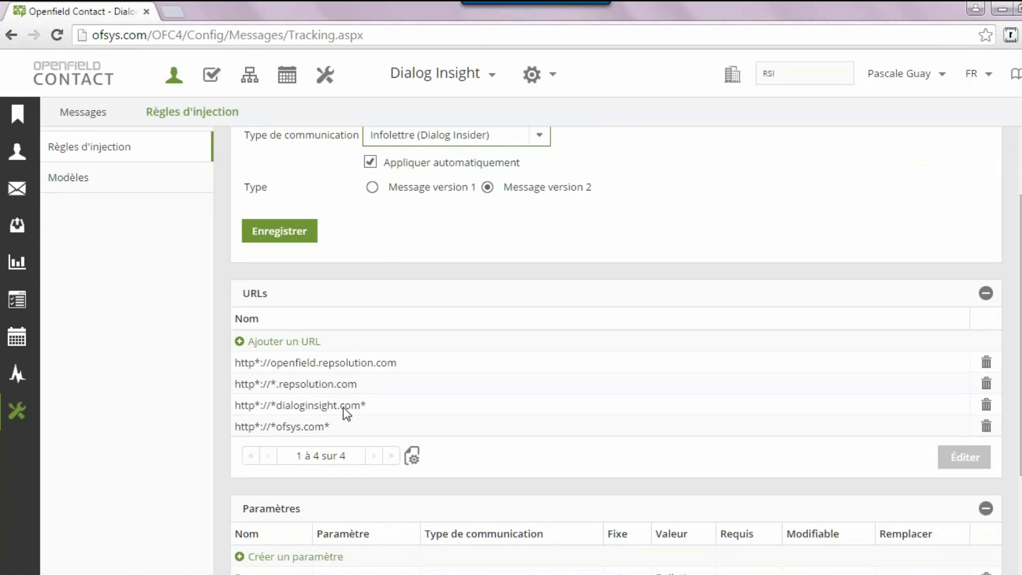
{"action": "left_click", "coordinate": [286, 344]}
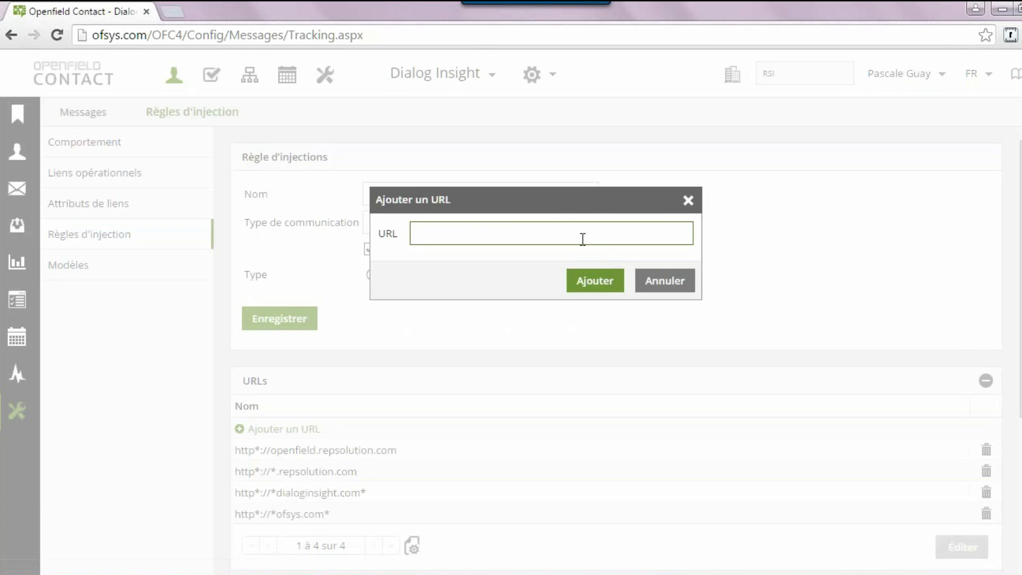
{"action": "left_click", "coordinate": [665, 281]}
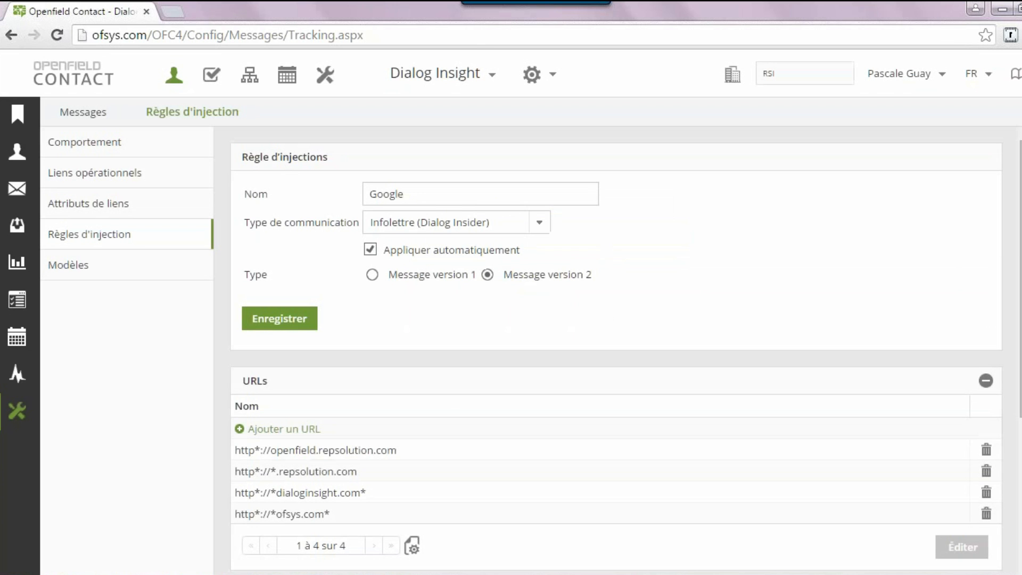
{"action": "left_click", "coordinate": [257, 450]}
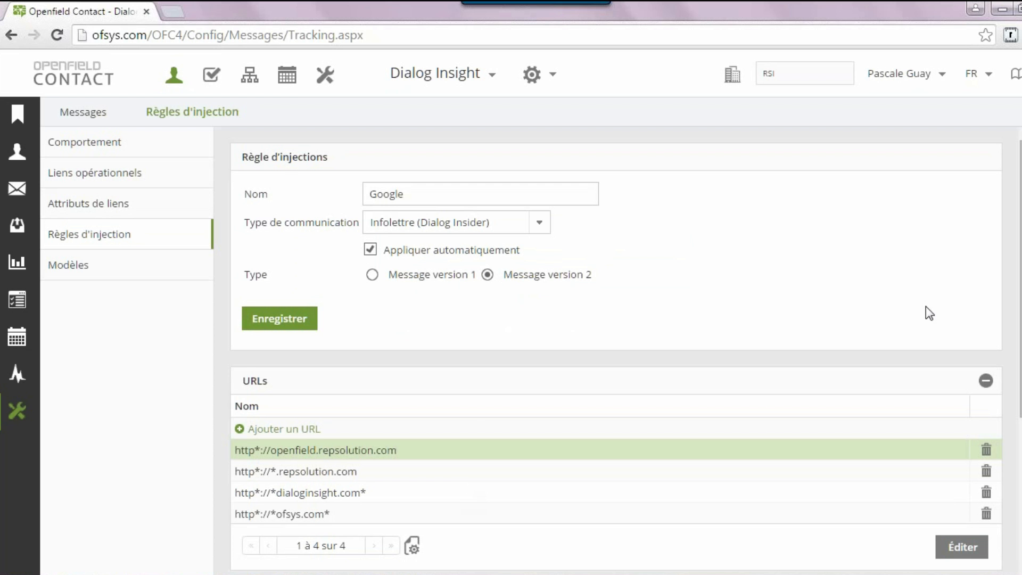
Examine the Campagne parameter of the Google rule, including its name, parameter, communication type and value options, and close it without saving.
{"action": "left_click_drag", "start_coordinate": [1016, 268], "coordinate": [1016, 288]}
{"action": "scroll", "coordinate": [340, 448], "scroll_direction": "down", "scroll_amount": 4}
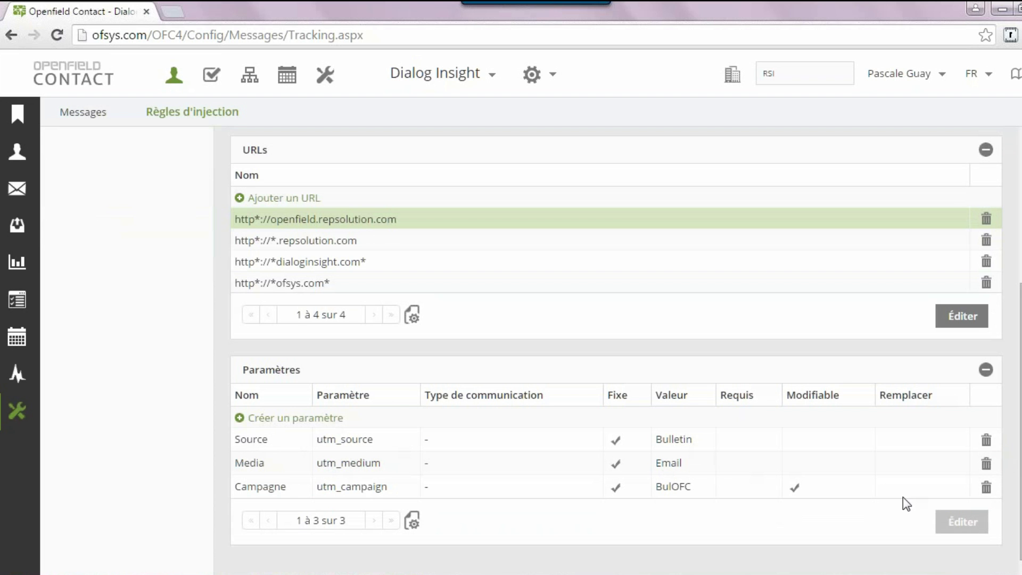
{"action": "double_click", "coordinate": [678, 485]}
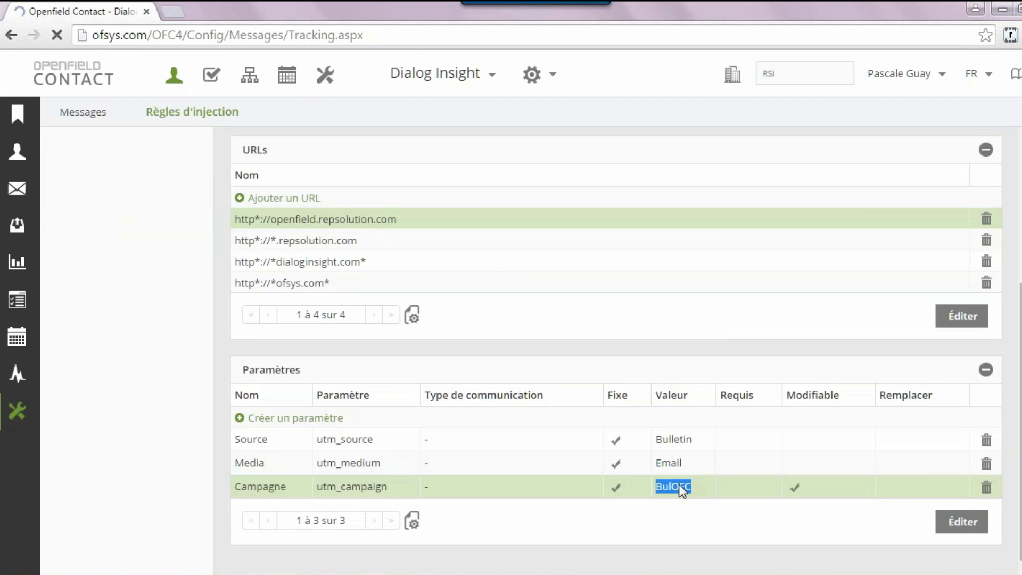
{"action": "double_click", "coordinate": [543, 162]}
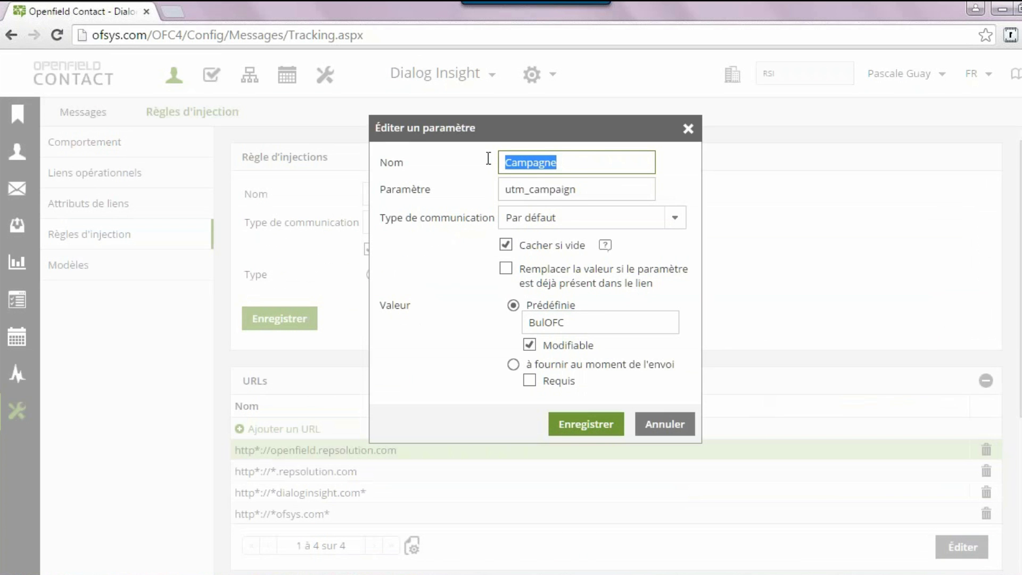
{"action": "left_click", "coordinate": [601, 192]}
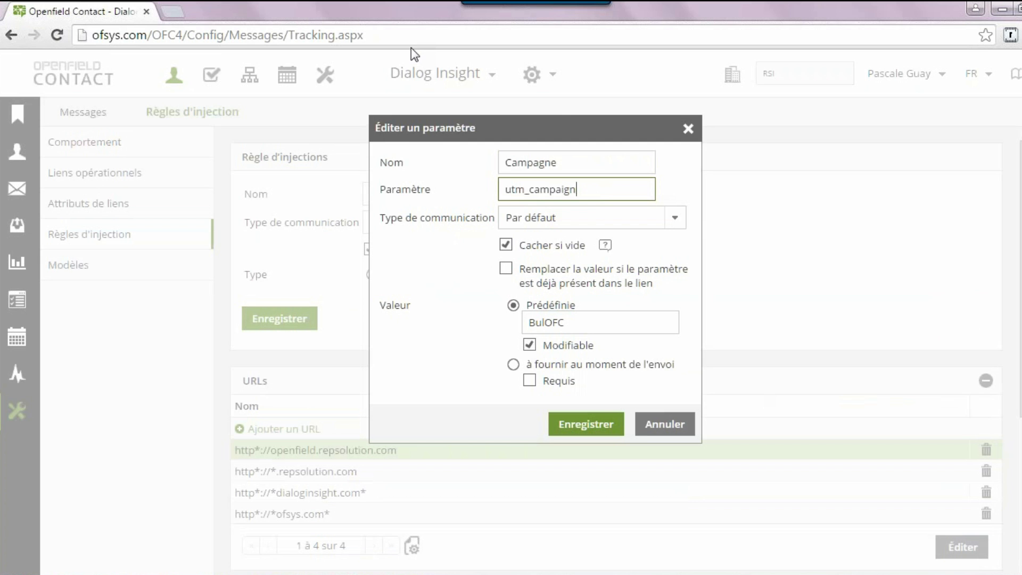
{"action": "left_click", "coordinate": [676, 220]}
{"action": "left_click", "coordinate": [676, 220]}
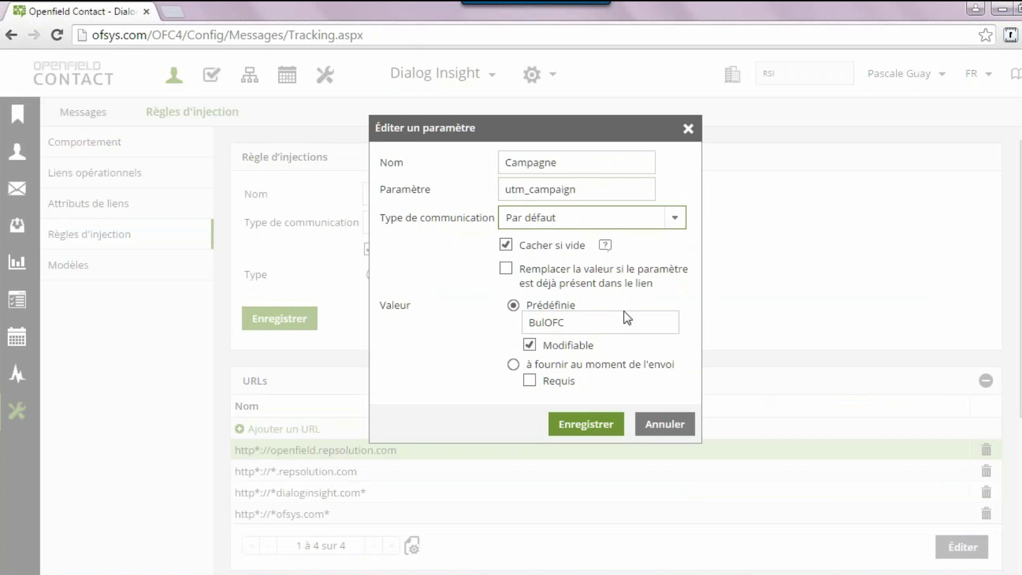
{"action": "left_click_drag", "start_coordinate": [589, 326], "coordinate": [528, 325]}
{"action": "left_click", "coordinate": [585, 319]}
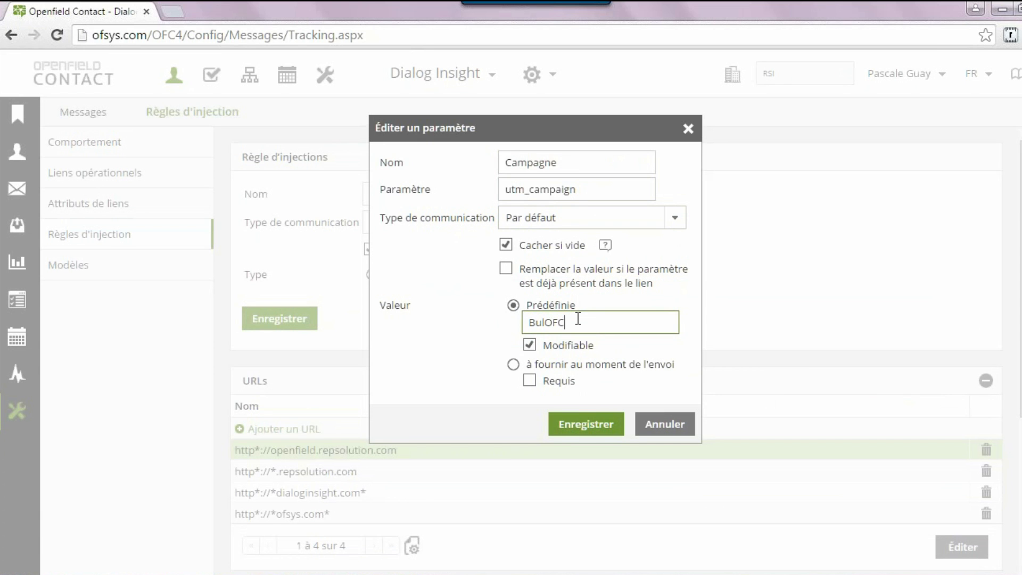
{"action": "left_click_drag", "start_coordinate": [585, 319], "coordinate": [527, 323]}
{"action": "left_click", "coordinate": [583, 329]}
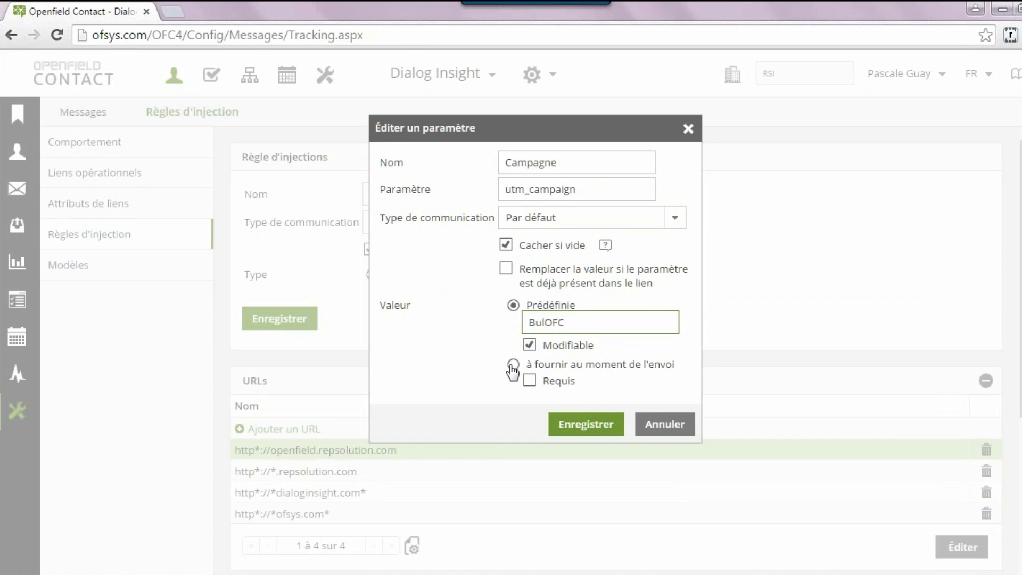
{"action": "left_click", "coordinate": [664, 425]}
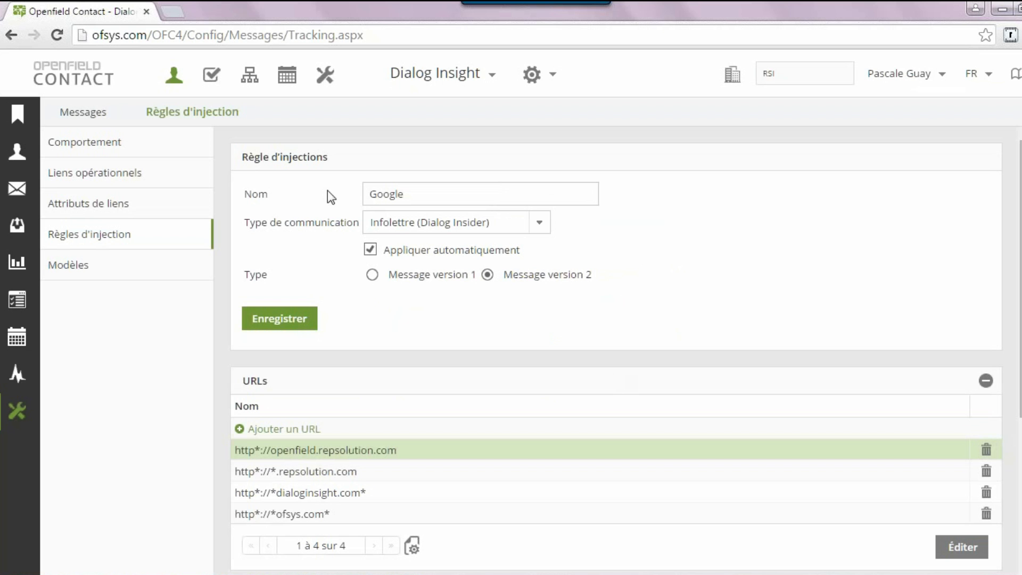
Review the link classification attributes and the data types offered for a new attribute, and cancel without adding one.
{"action": "left_click", "coordinate": [119, 209]}
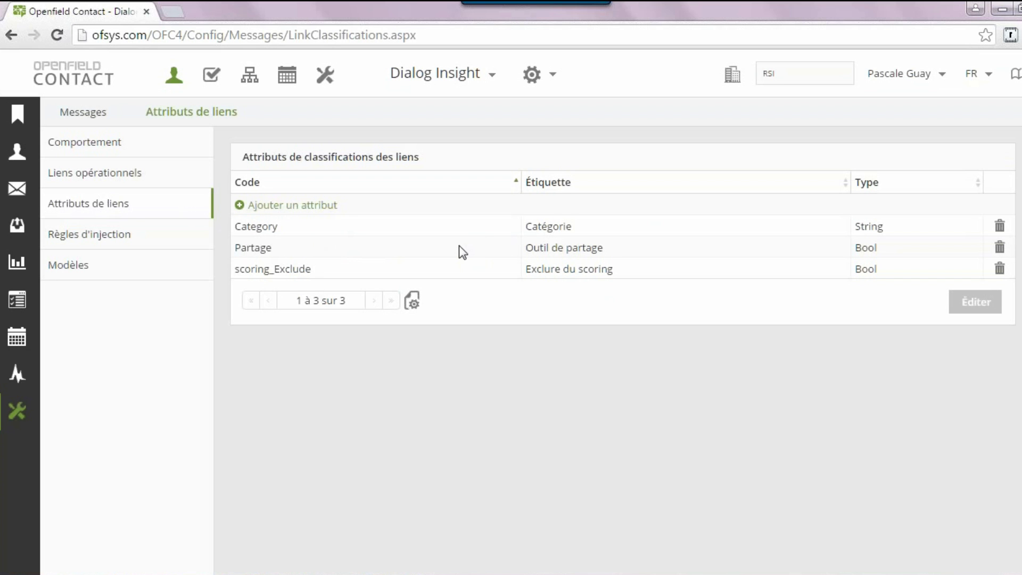
{"action": "left_click", "coordinate": [311, 210]}
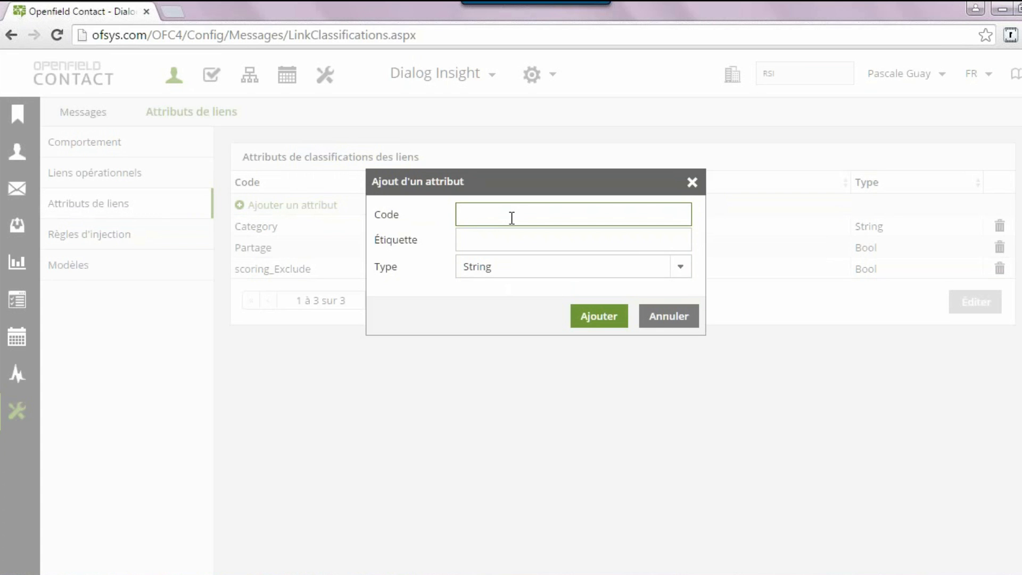
{"action": "left_click", "coordinate": [681, 267]}
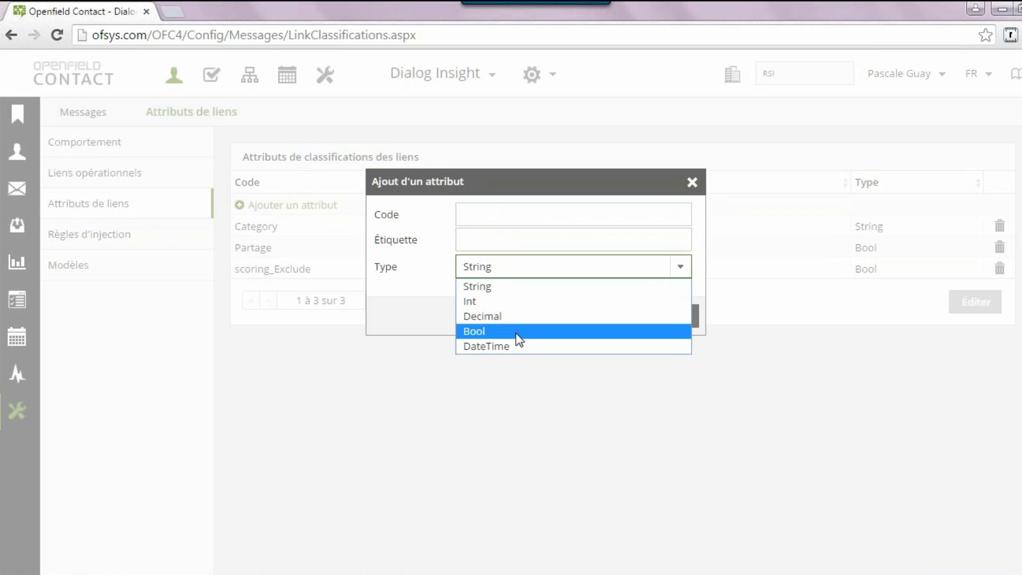
{"action": "left_click", "coordinate": [772, 298]}
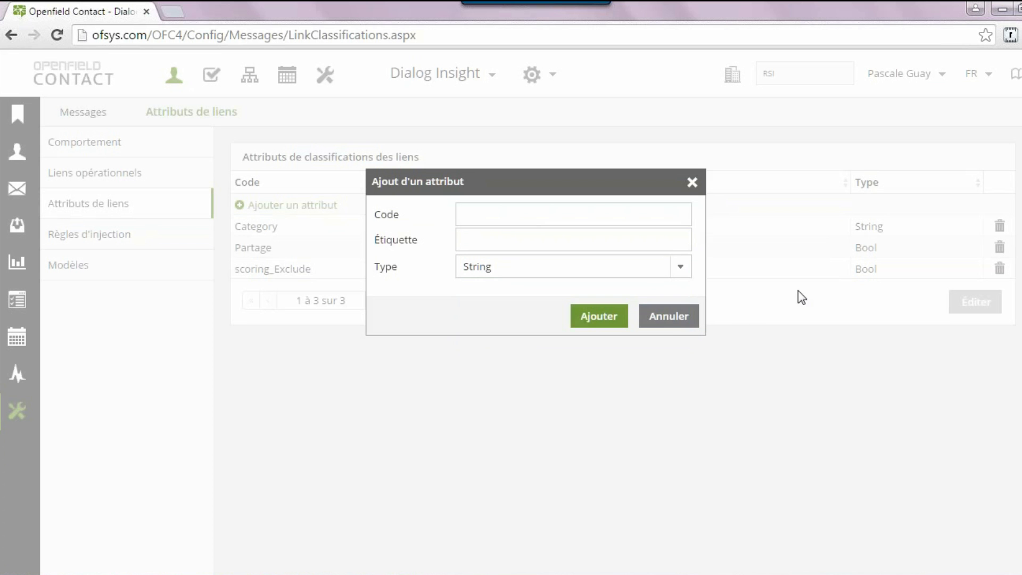
{"action": "left_click", "coordinate": [669, 318]}
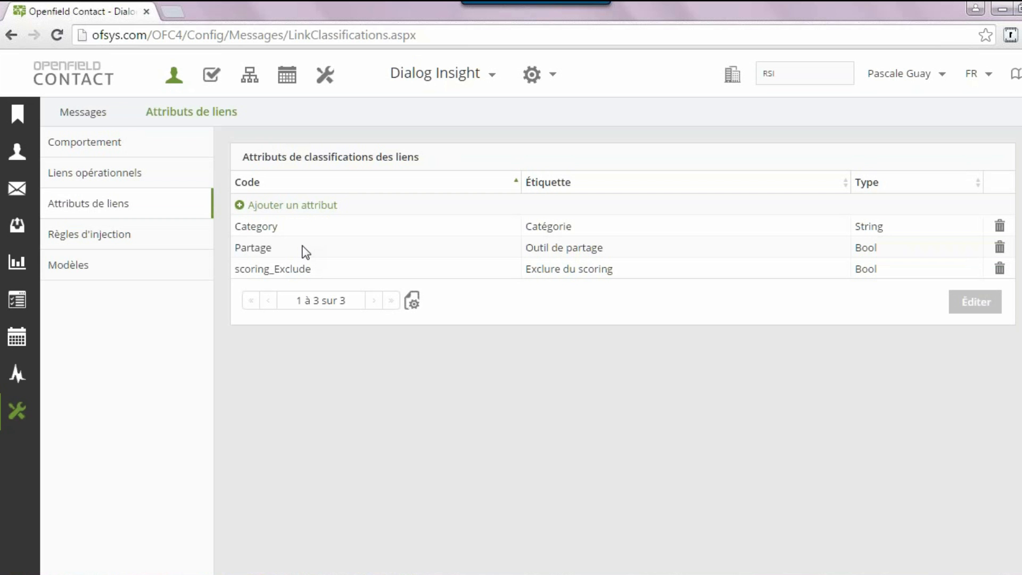
Return to the Messages report of the Résultats section.
{"action": "mouse_move", "coordinate": [50, 307]}
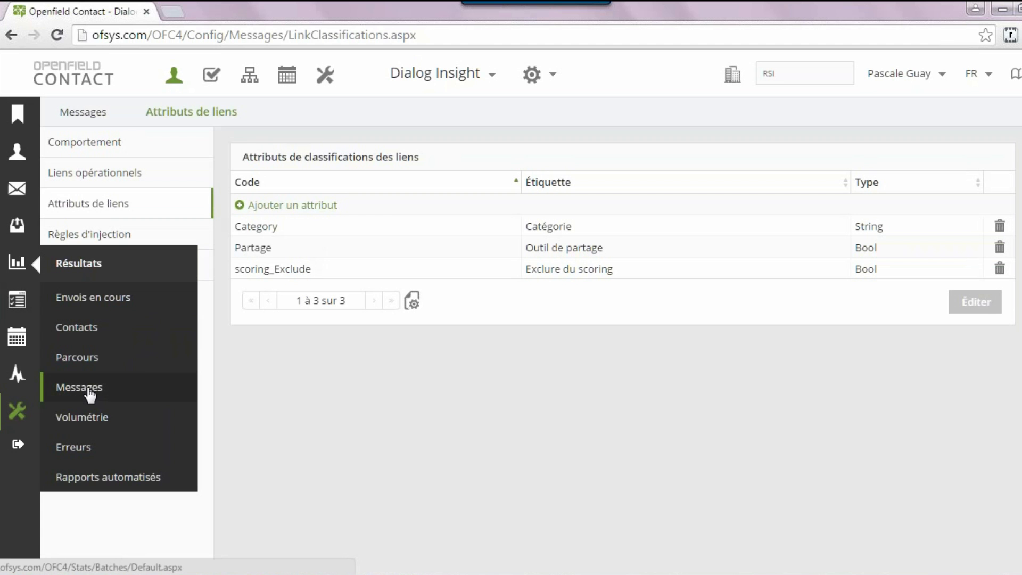
{"action": "left_click", "coordinate": [89, 390]}
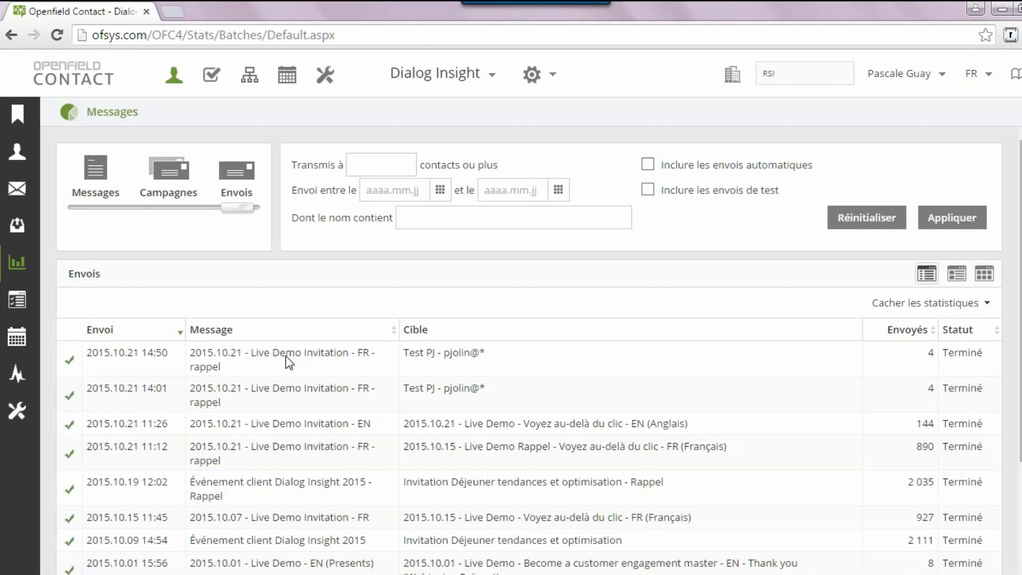
Show the opening and click statistics as percentages in the list of sends.
{"action": "left_click", "coordinate": [986, 304]}
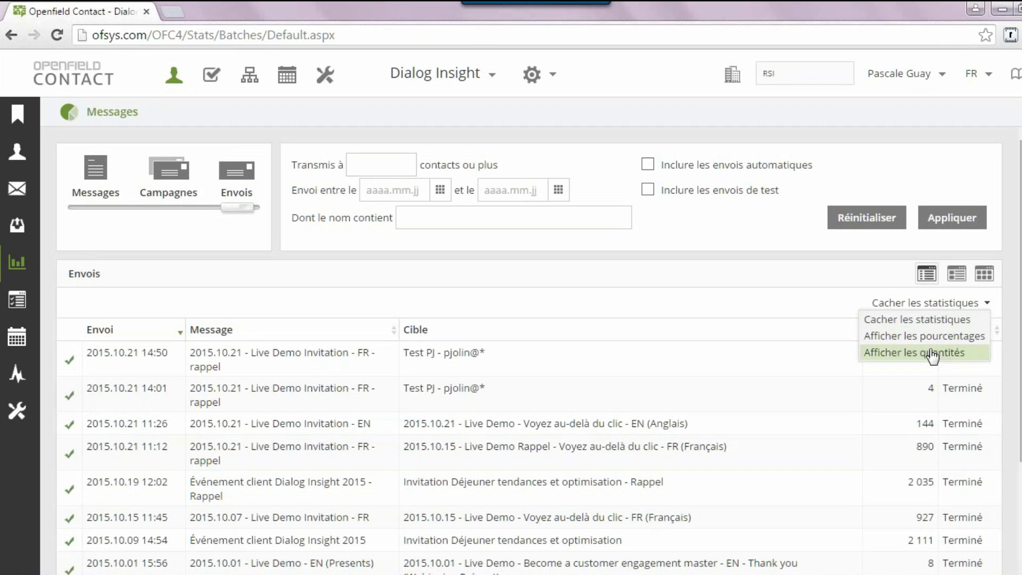
{"action": "left_click", "coordinate": [681, 292]}
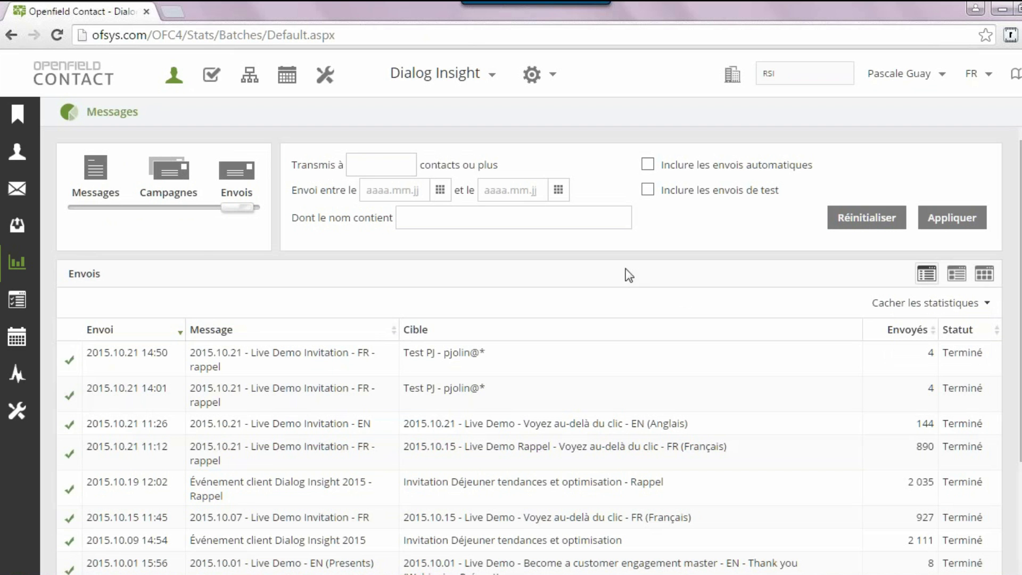
{"action": "mouse_move", "coordinate": [18, 266]}
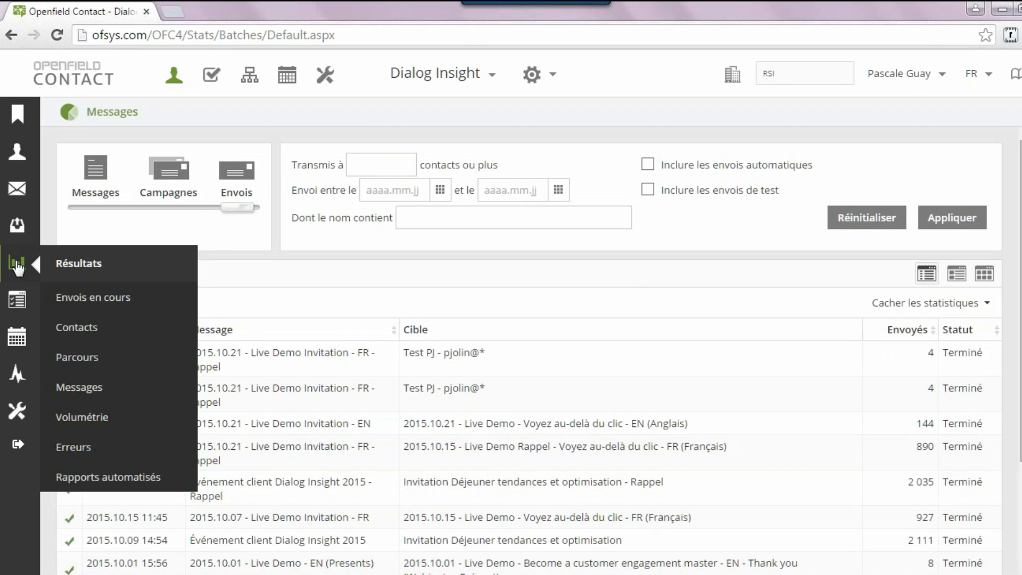
{"action": "left_click", "coordinate": [93, 390]}
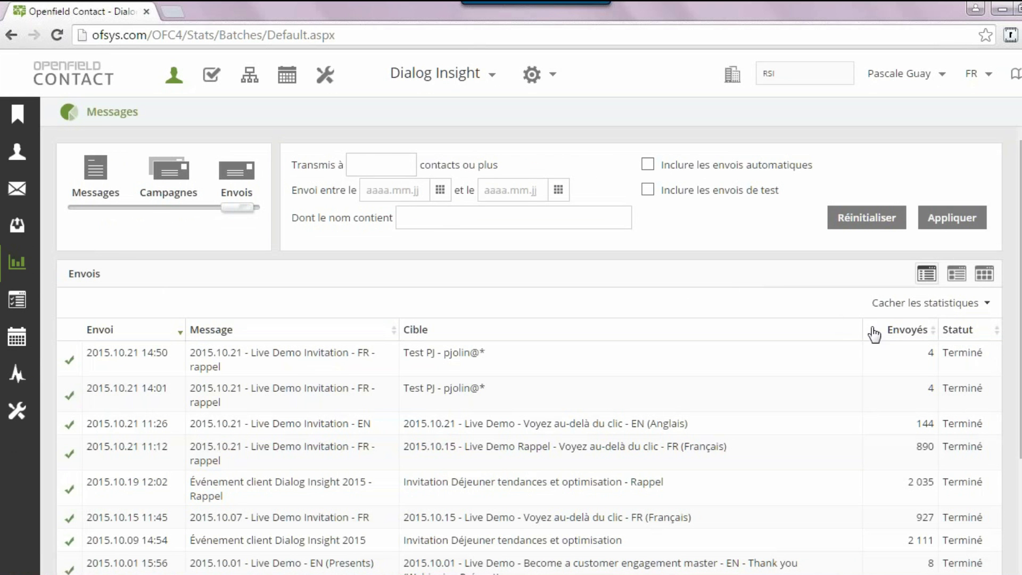
{"action": "left_click", "coordinate": [987, 309]}
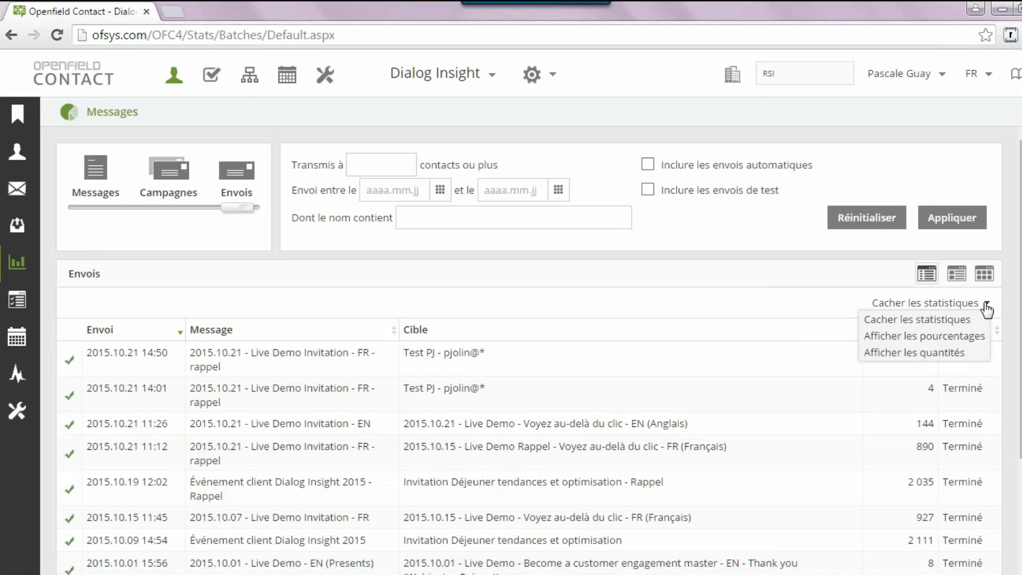
{"action": "left_click", "coordinate": [921, 335]}
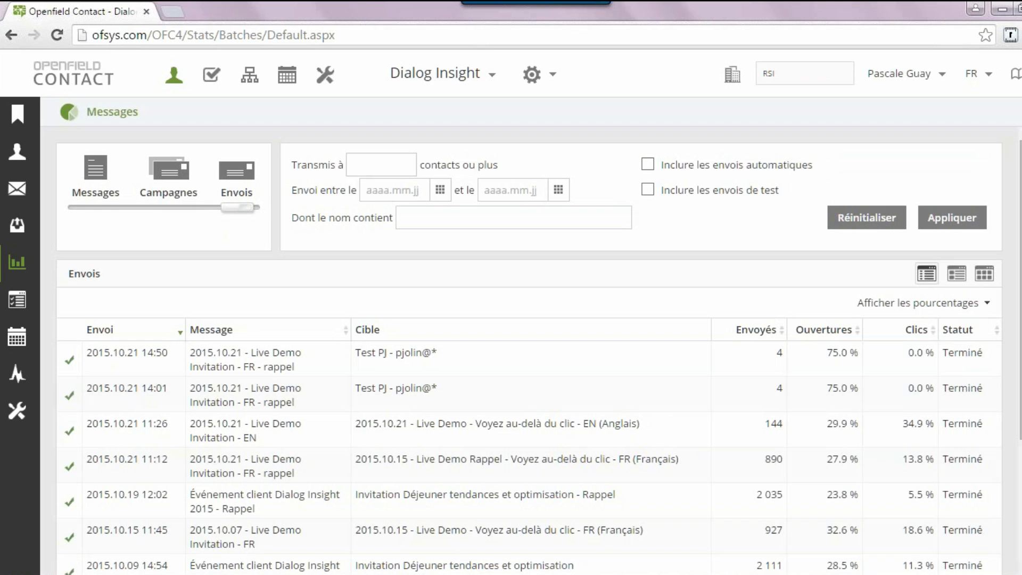
Filter the sends to those transmitted to 1000 contacts or more, and sort them by openings from highest to lowest.
{"action": "left_click", "coordinate": [369, 164]}
{"action": "type", "text": "1000"}
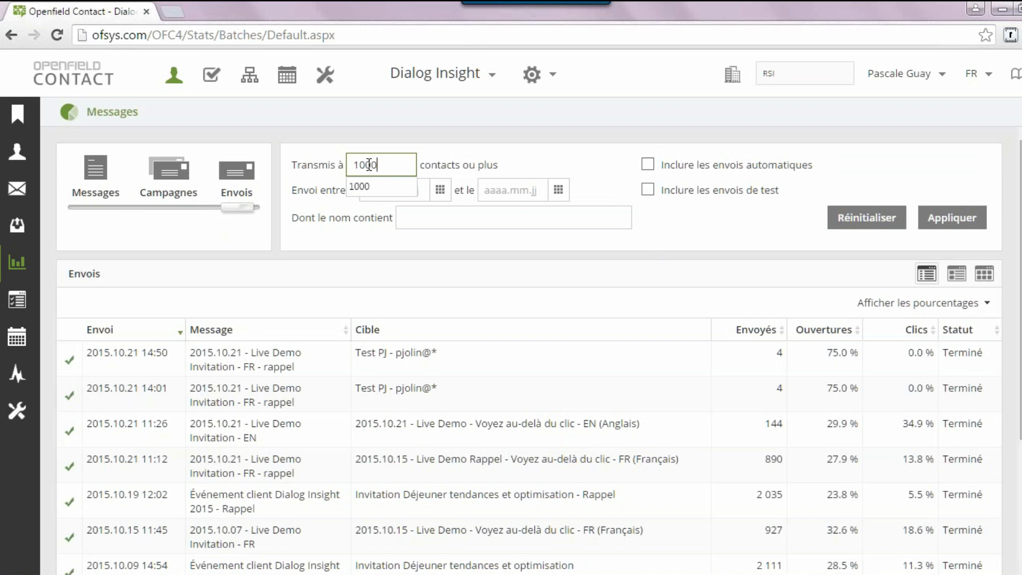
{"action": "left_click", "coordinate": [711, 228]}
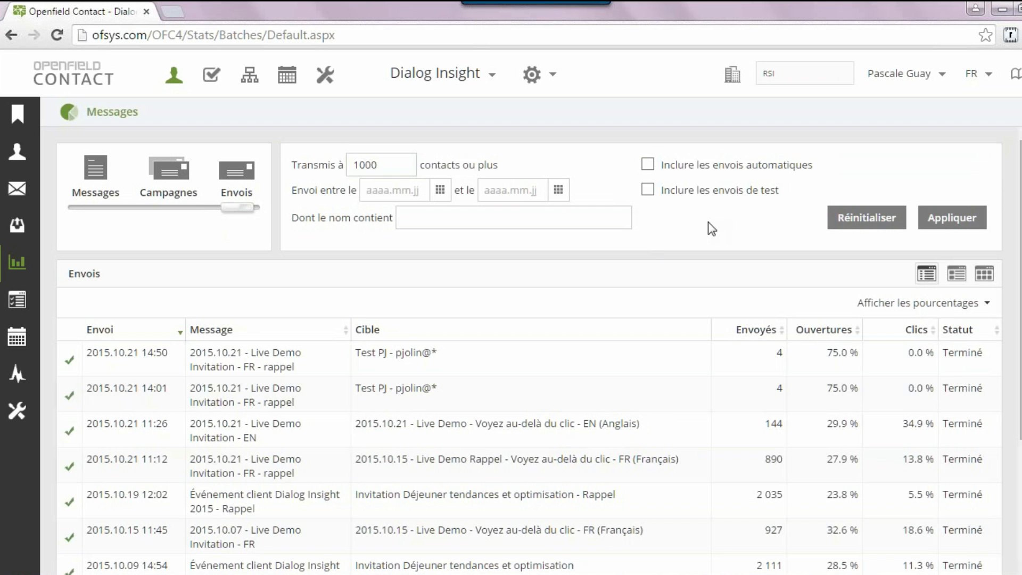
{"action": "left_click", "coordinate": [950, 223]}
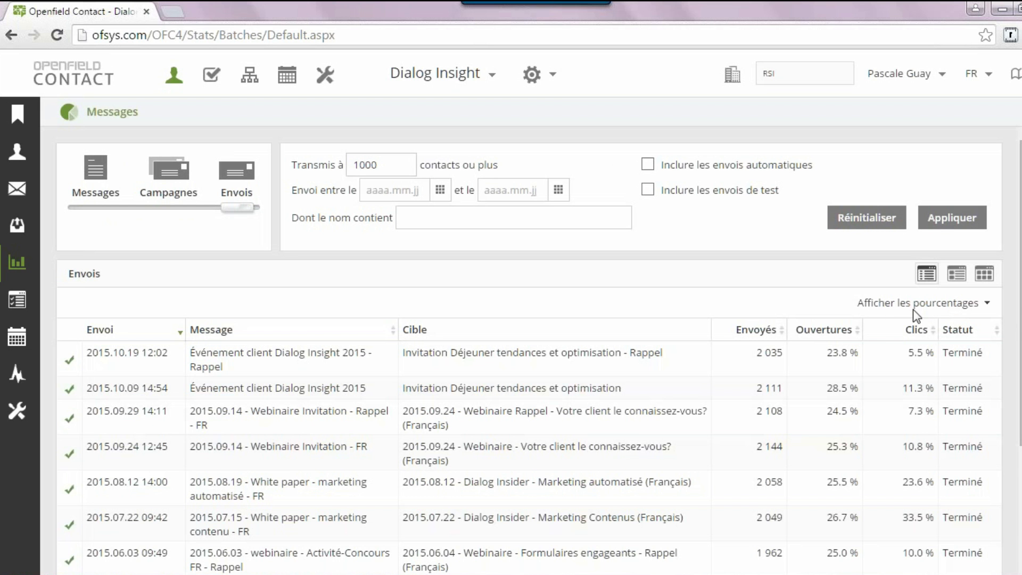
{"action": "left_click", "coordinate": [858, 332]}
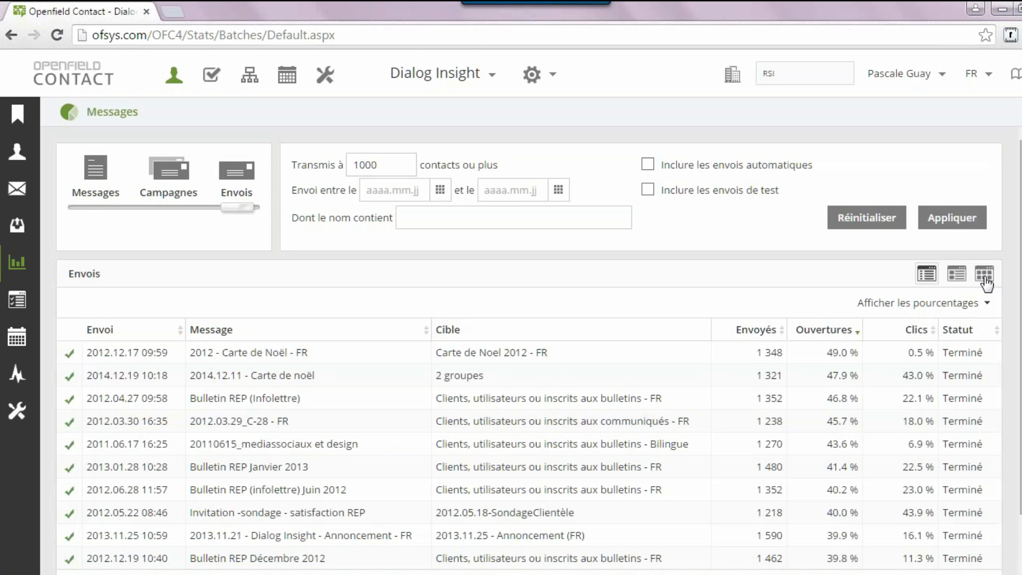
Try the compact thumbnail display, switch the sends to large thumbnails, and review the available sort criteria without changing the sort.
{"action": "left_click", "coordinate": [957, 275]}
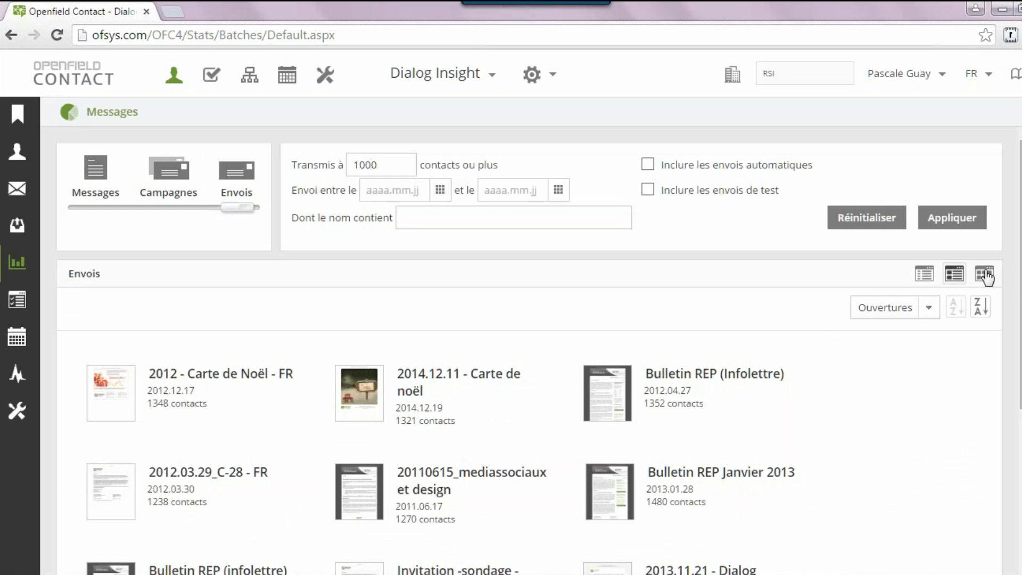
{"action": "left_click", "coordinate": [984, 273]}
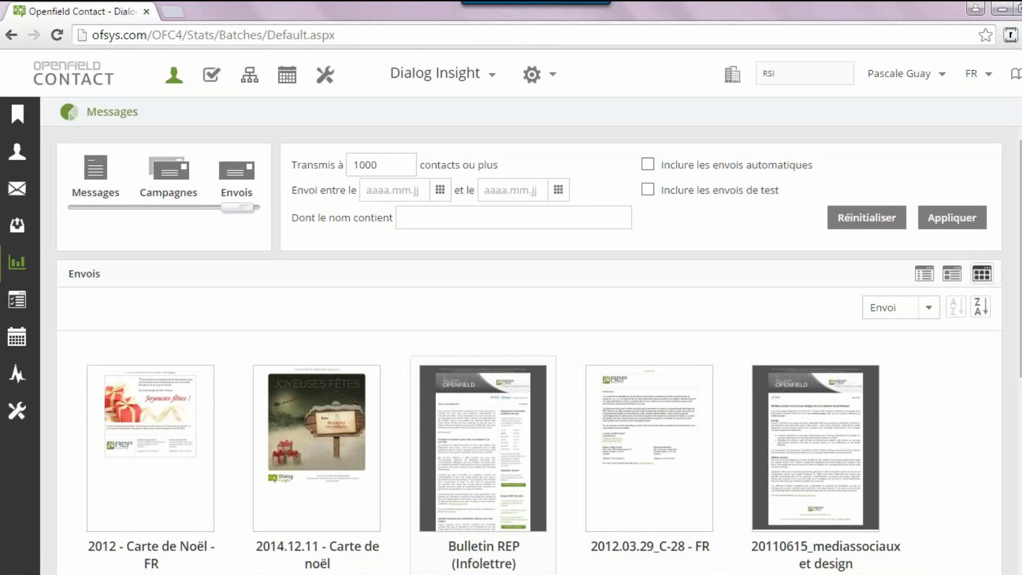
{"action": "scroll", "coordinate": [529, 350], "scroll_direction": "down", "scroll_amount": 5}
{"action": "scroll", "coordinate": [529, 351], "scroll_direction": "up", "scroll_amount": 5}
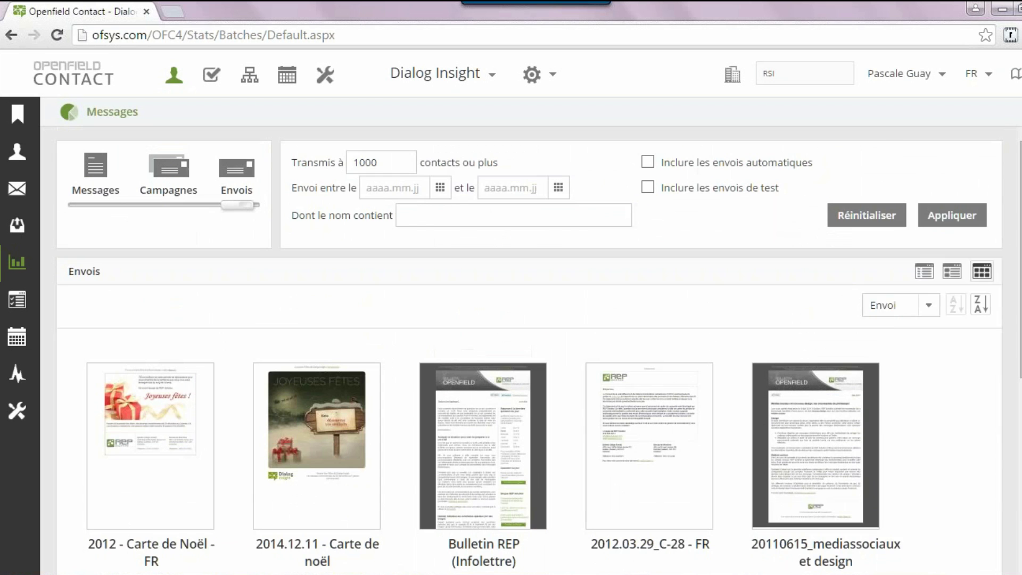
{"action": "left_click", "coordinate": [932, 310]}
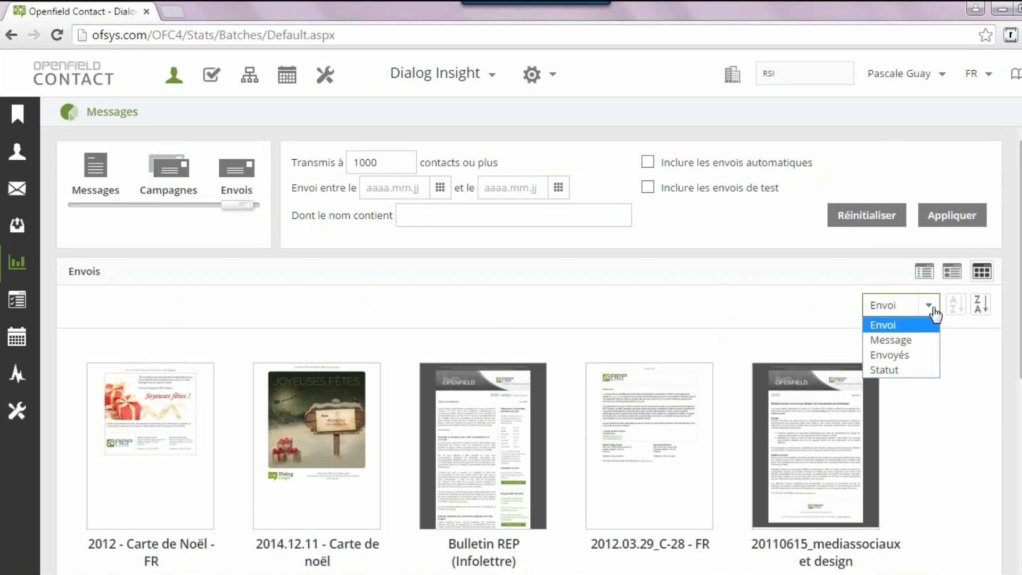
{"action": "left_click", "coordinate": [824, 297]}
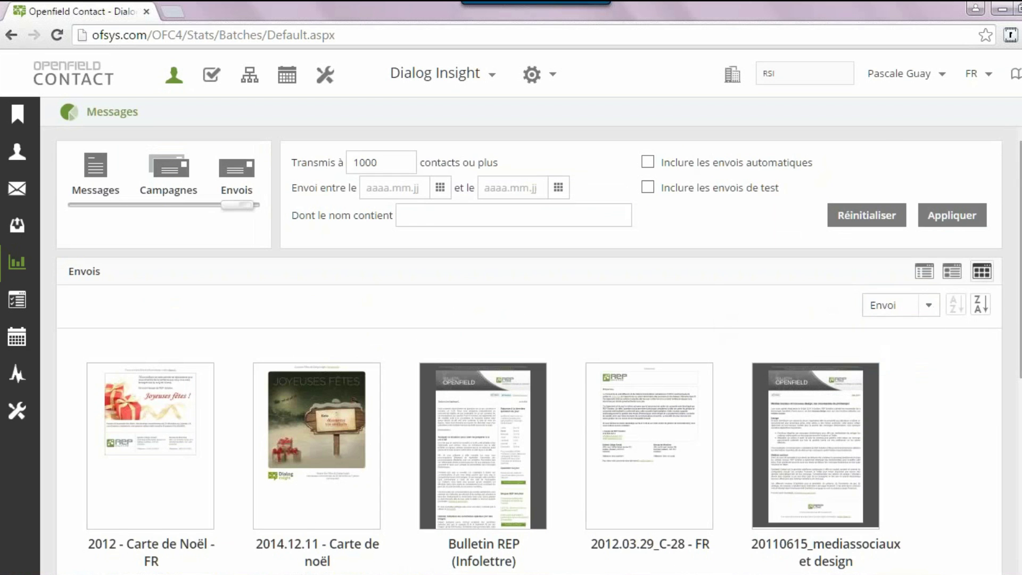
{"action": "scroll", "coordinate": [1019, 266], "scroll_direction": "down", "scroll_amount": 1}
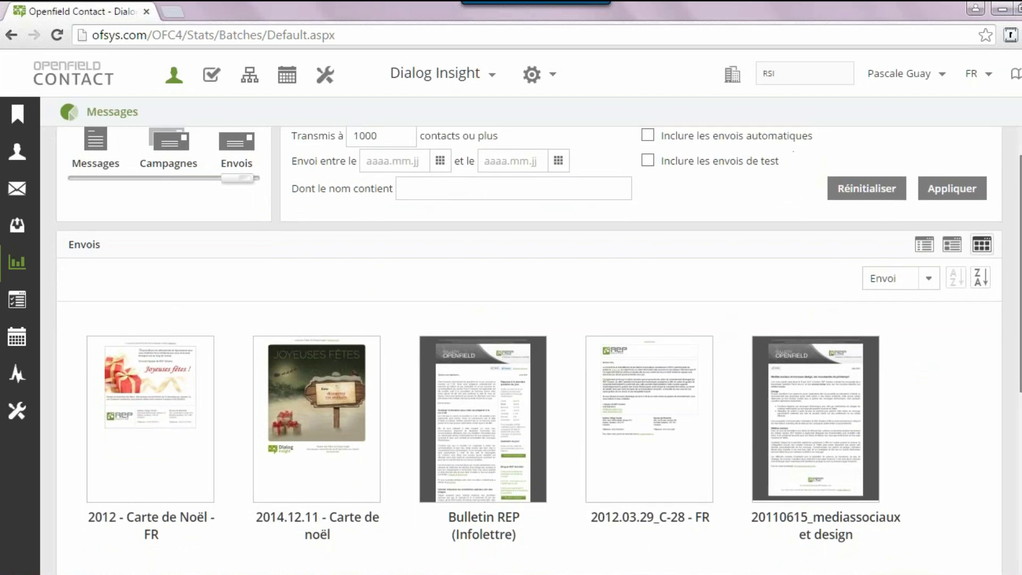
{"action": "scroll", "coordinate": [637, 244], "scroll_direction": "up", "scroll_amount": 1}
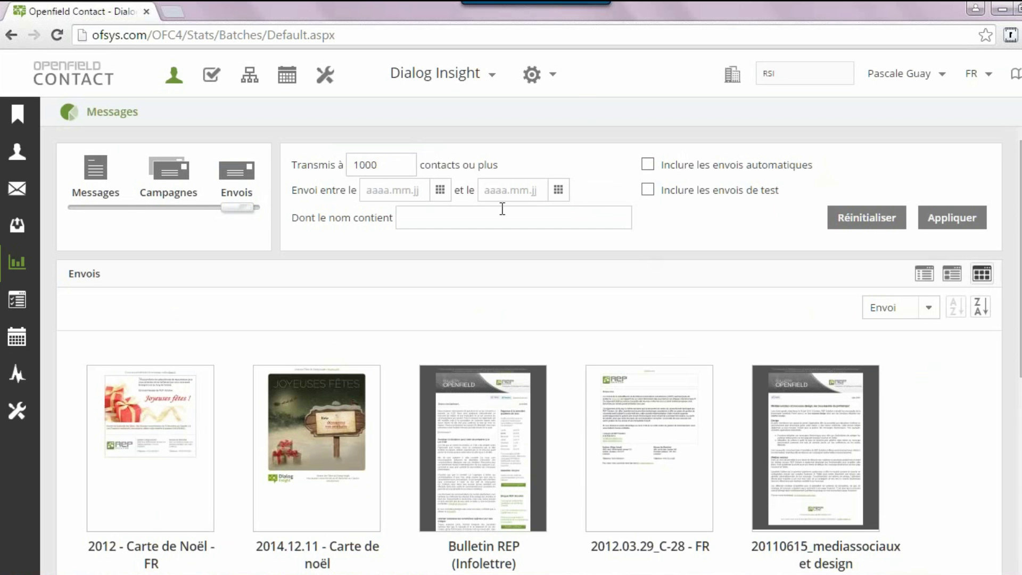
Clear the minimum contact count and filter the sends to those whose name contains "contenu".
{"action": "double_click", "coordinate": [382, 163]}
{"action": "key", "text": "BackSpace"}
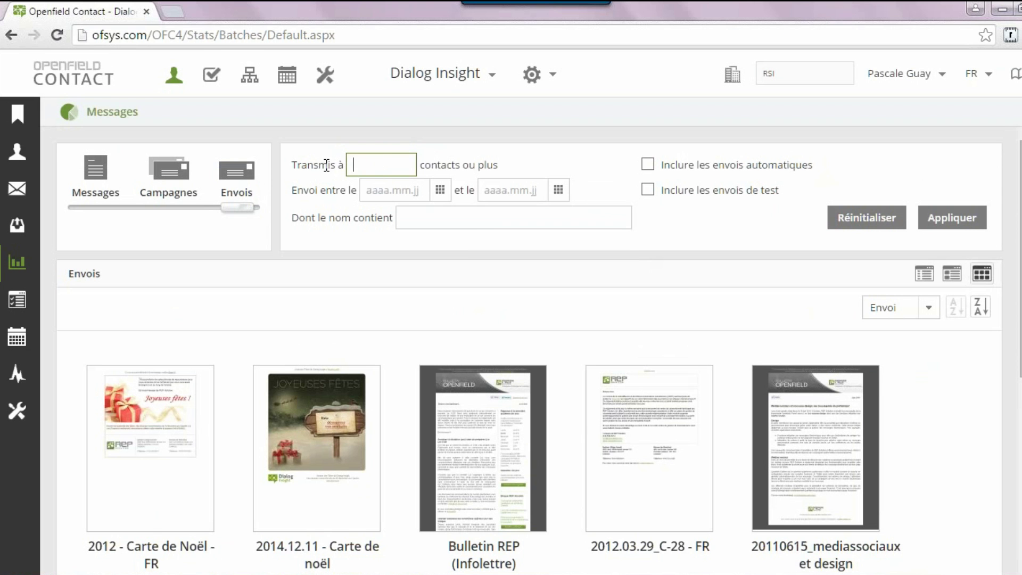
{"action": "left_click", "coordinate": [460, 218]}
{"action": "type", "text": "contenu"}
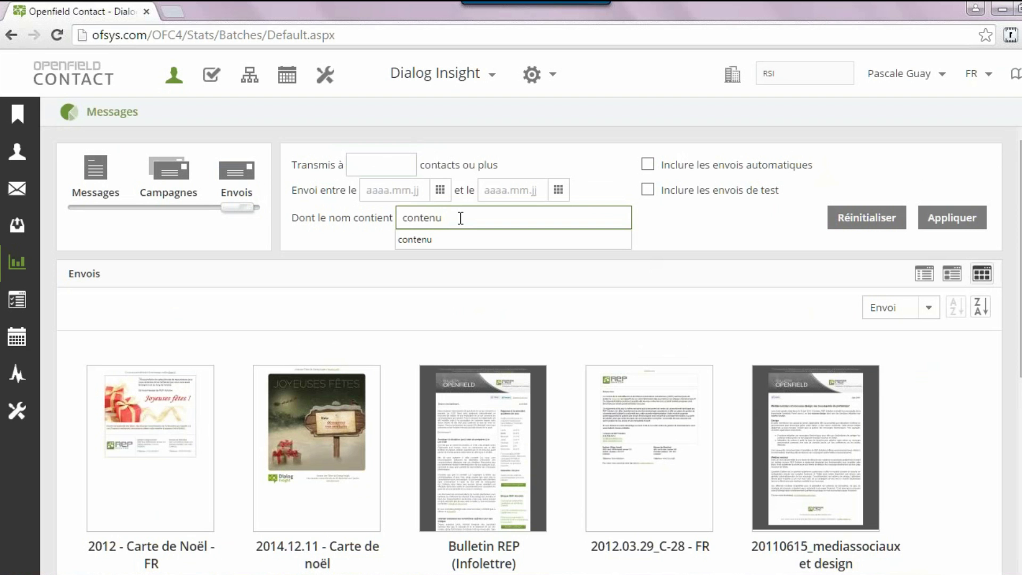
{"action": "left_click", "coordinate": [937, 220]}
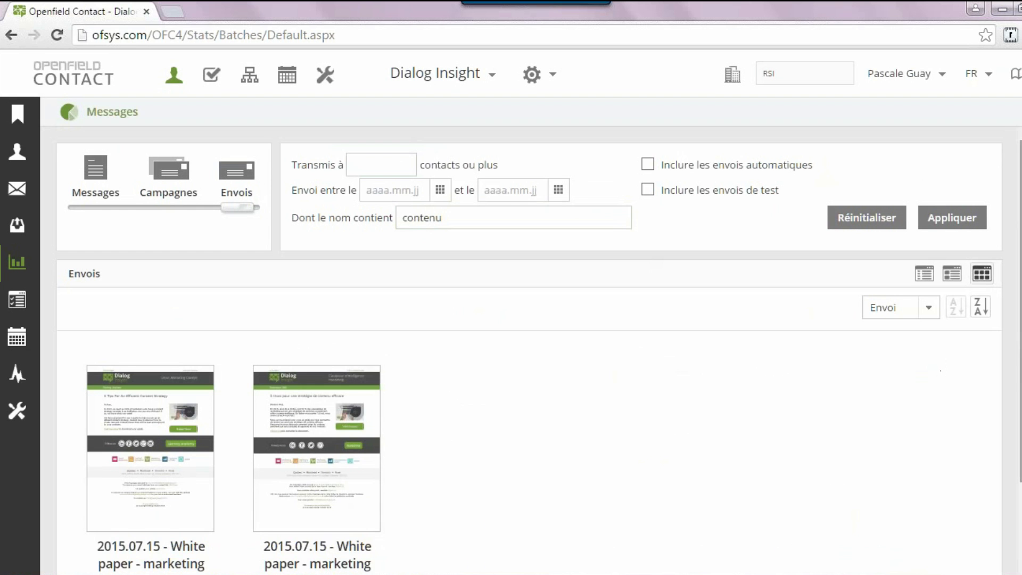
Open the summary of "2015.07.15 - White paper - marketing contenu - FR" and examine its Performance comparison with the communication type.
{"action": "scroll", "coordinate": [953, 378], "scroll_direction": "down", "scroll_amount": 1}
{"action": "double_click", "coordinate": [310, 453]}
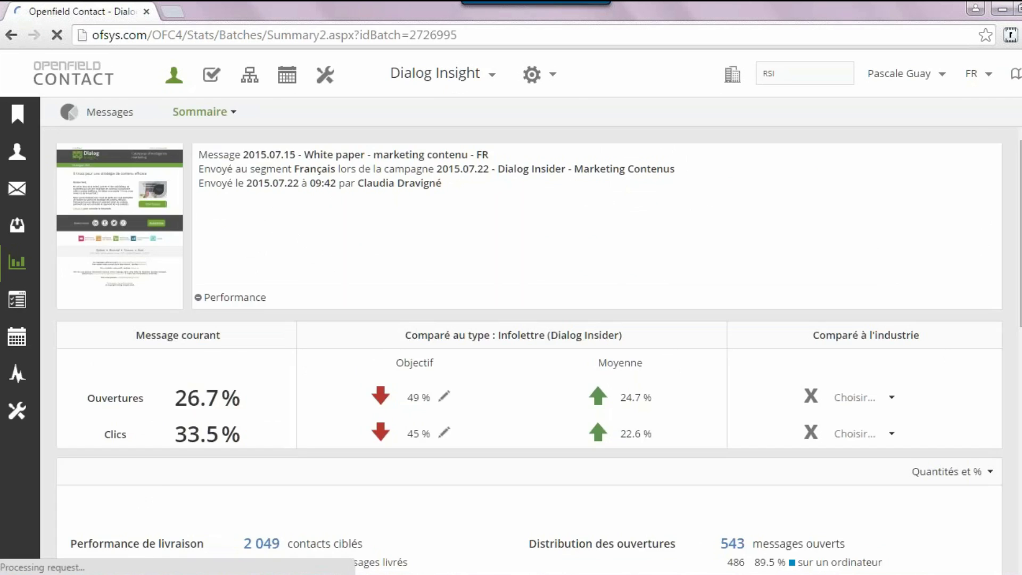
{"action": "left_click", "coordinate": [205, 297]}
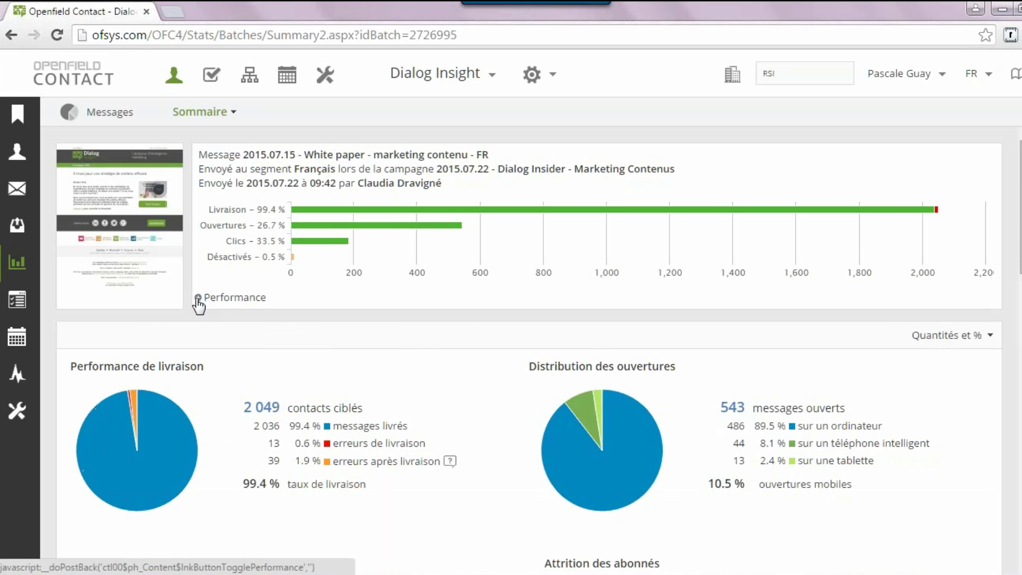
{"action": "left_click", "coordinate": [198, 299]}
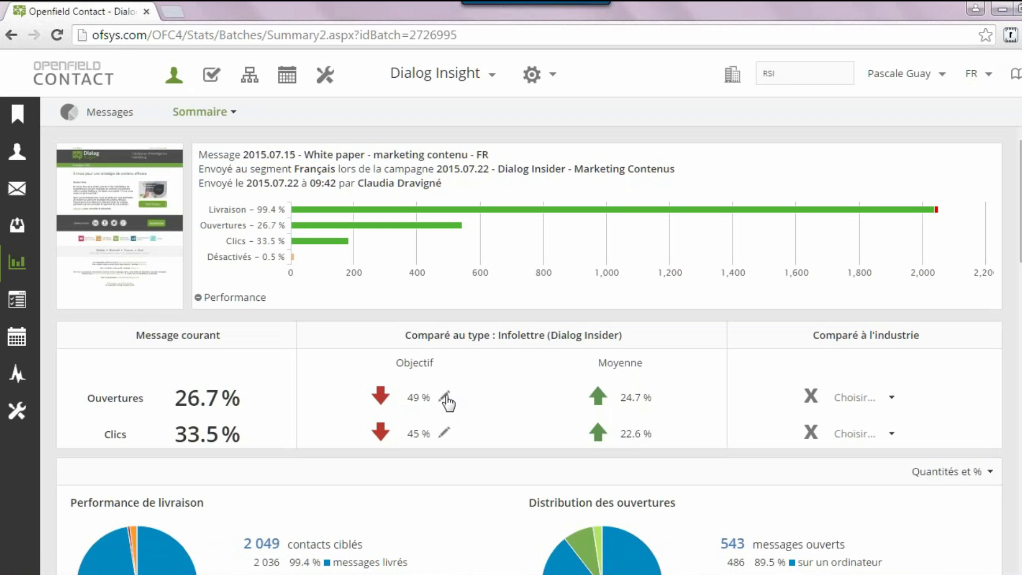
{"action": "left_click_drag", "start_coordinate": [498, 335], "coordinate": [632, 337]}
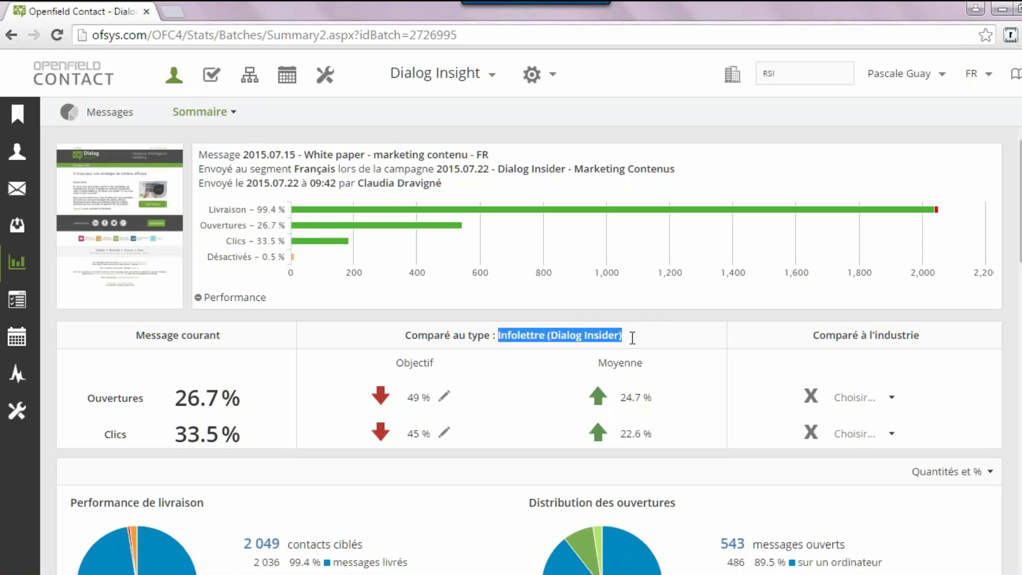
Set the opening objective for the communication type "Infolettre (Dialog Insider)" to 46 % and save it.
{"action": "left_click", "coordinate": [444, 398]}
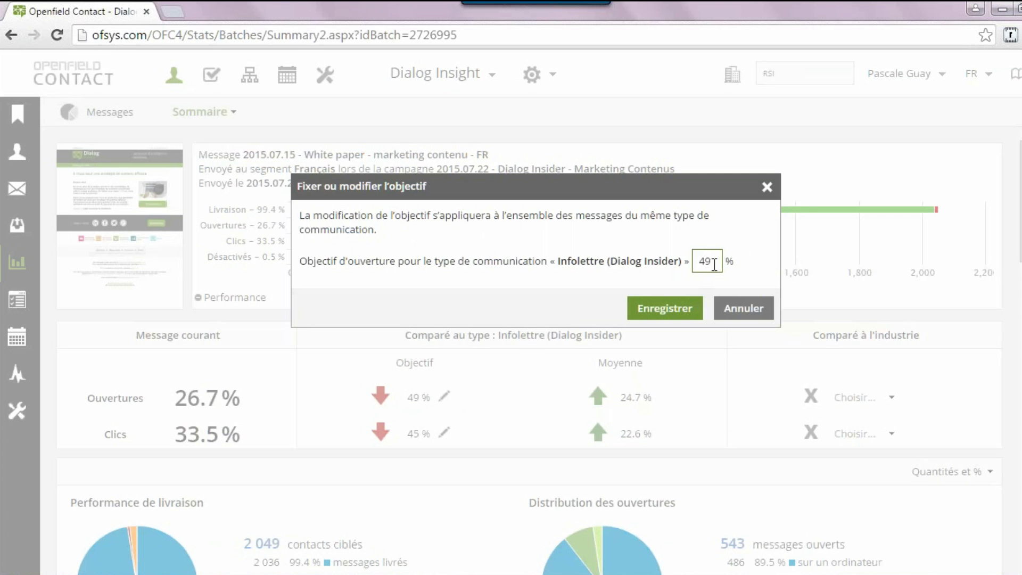
{"action": "left_click_drag", "start_coordinate": [716, 261], "coordinate": [691, 261]}
{"action": "type", "text": "46"}
{"action": "left_click", "coordinate": [668, 308]}
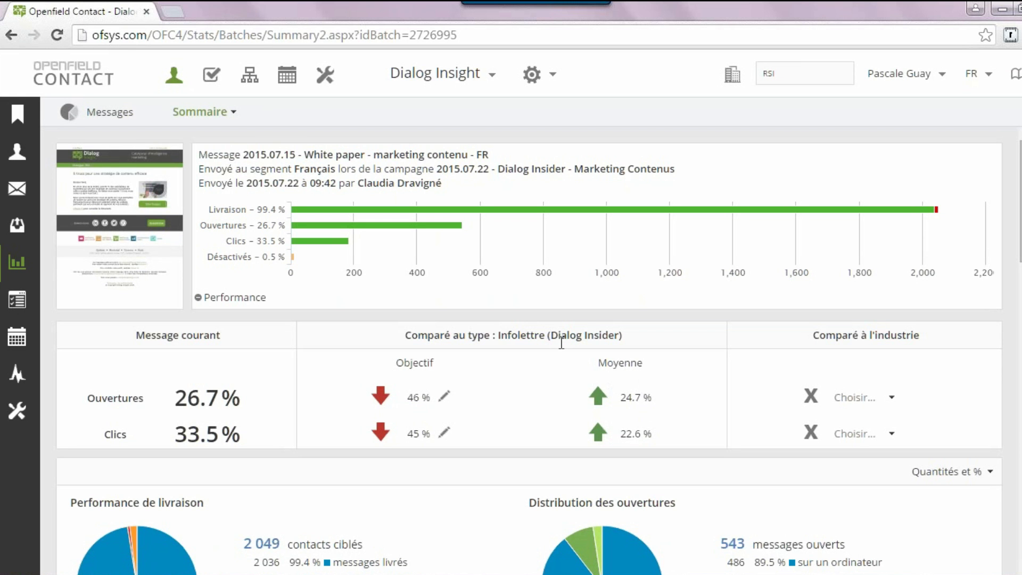
Compare the message's openings and clicks with the industry "Sociétés interentreprises".
{"action": "left_click", "coordinate": [892, 400]}
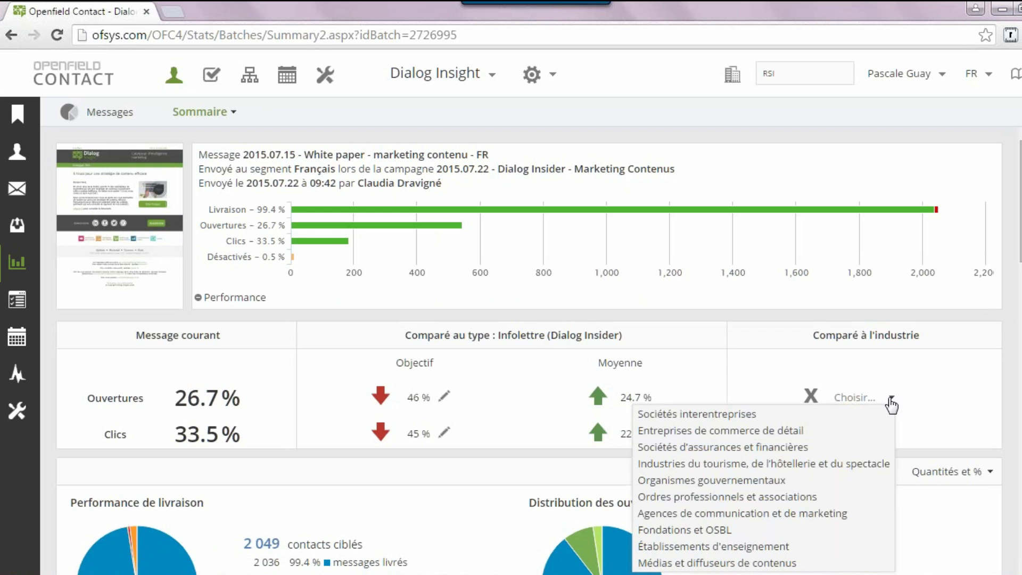
{"action": "left_click", "coordinate": [795, 415]}
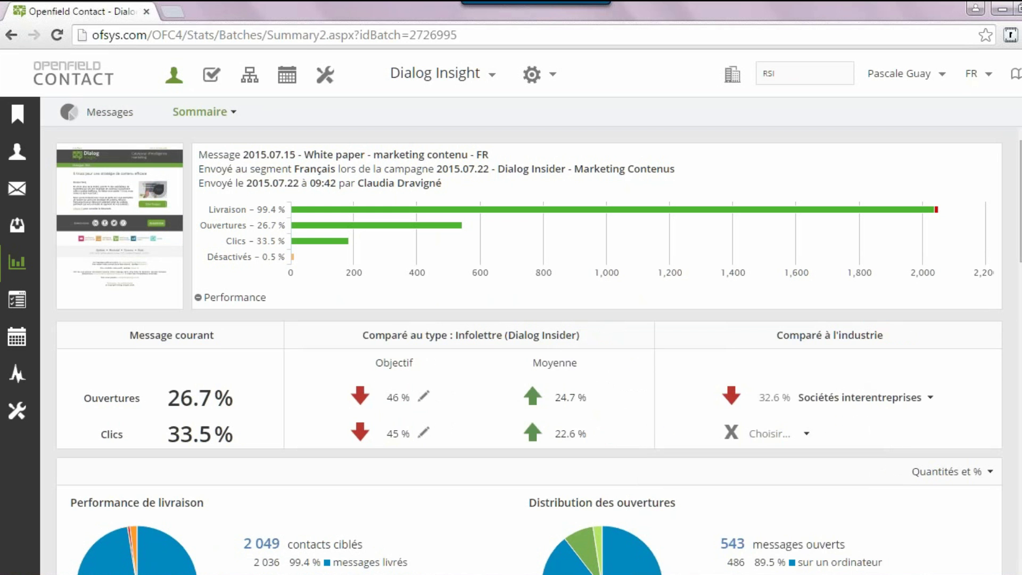
{"action": "left_click", "coordinate": [806, 434]}
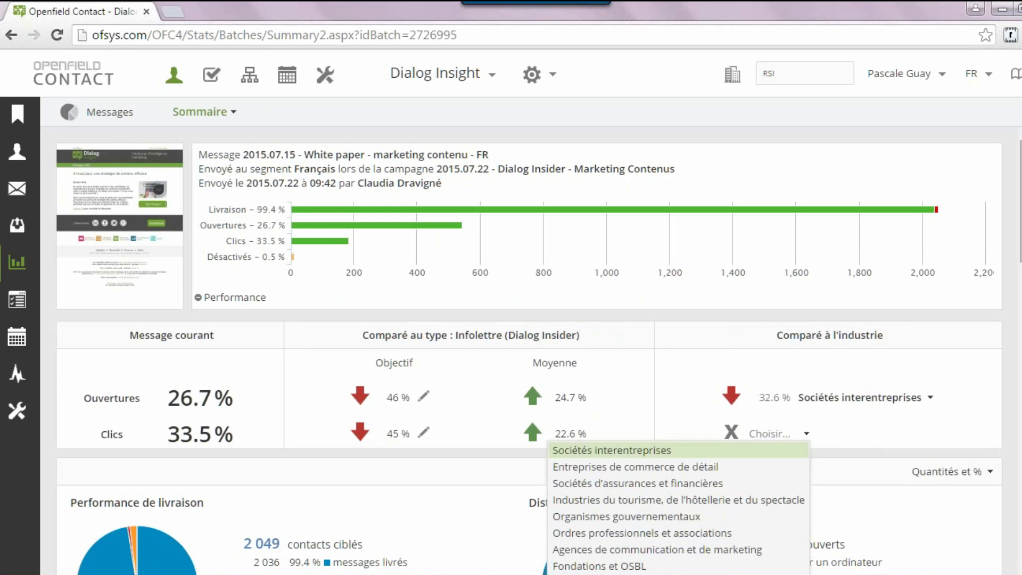
{"action": "left_click", "coordinate": [729, 450]}
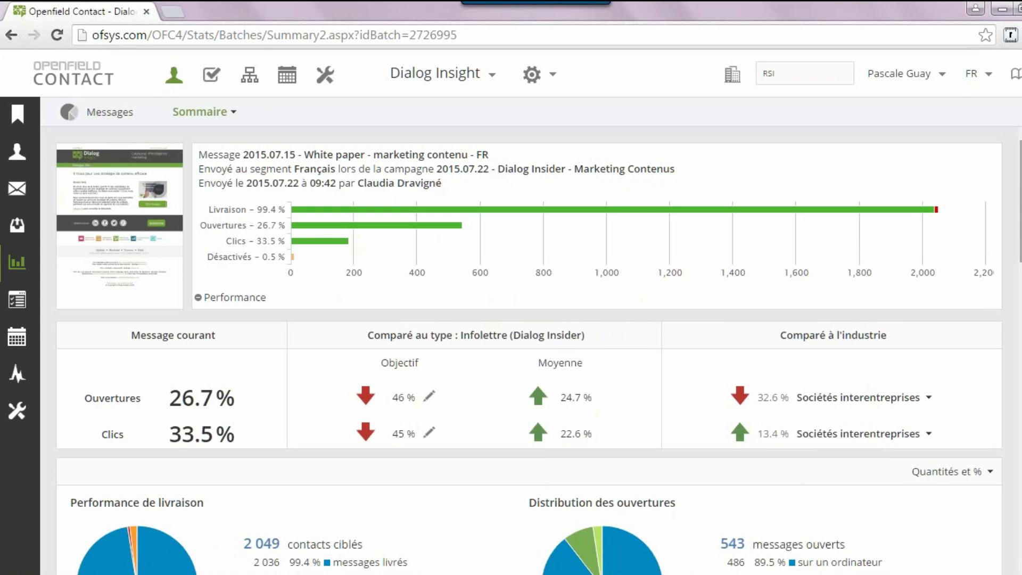
{"action": "scroll", "coordinate": [529, 350], "scroll_direction": "down", "scroll_amount": 1}
{"action": "scroll", "coordinate": [529, 350], "scroll_direction": "up", "scroll_amount": 1}
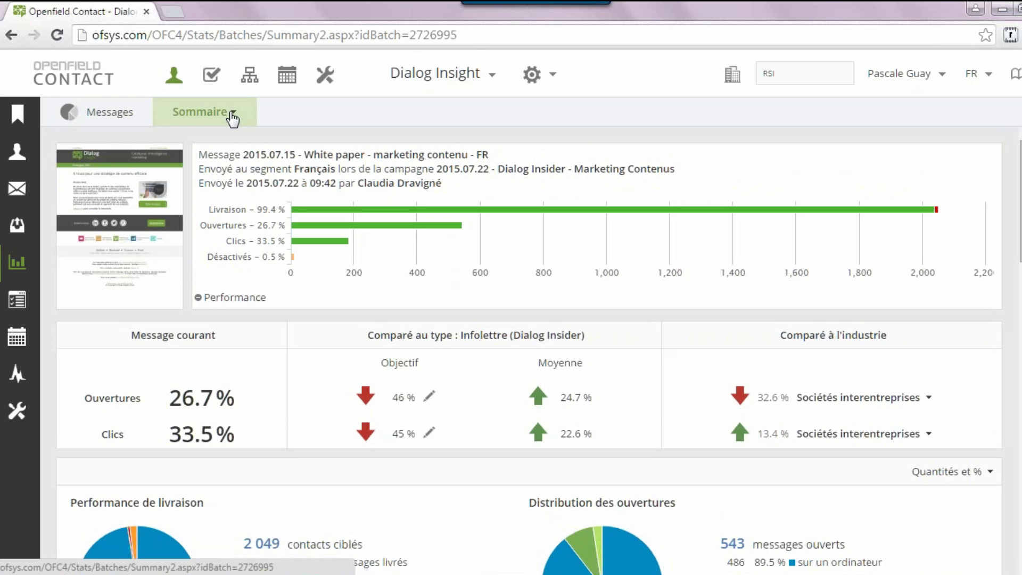
Open the message's Hyperliens report and examine the interception figures, clicks per link and link details.
{"action": "left_click", "coordinate": [232, 114]}
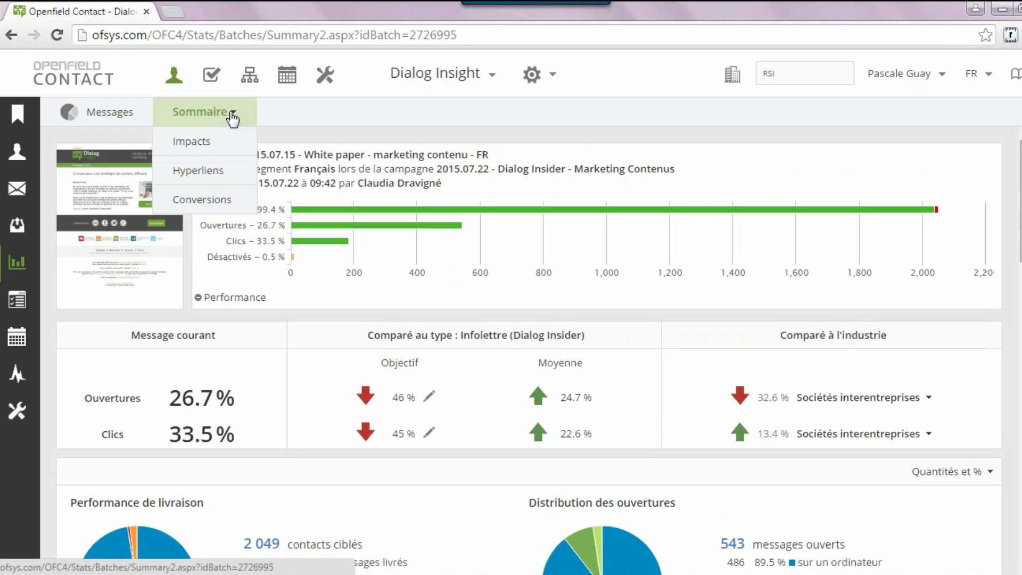
{"action": "left_click", "coordinate": [204, 172]}
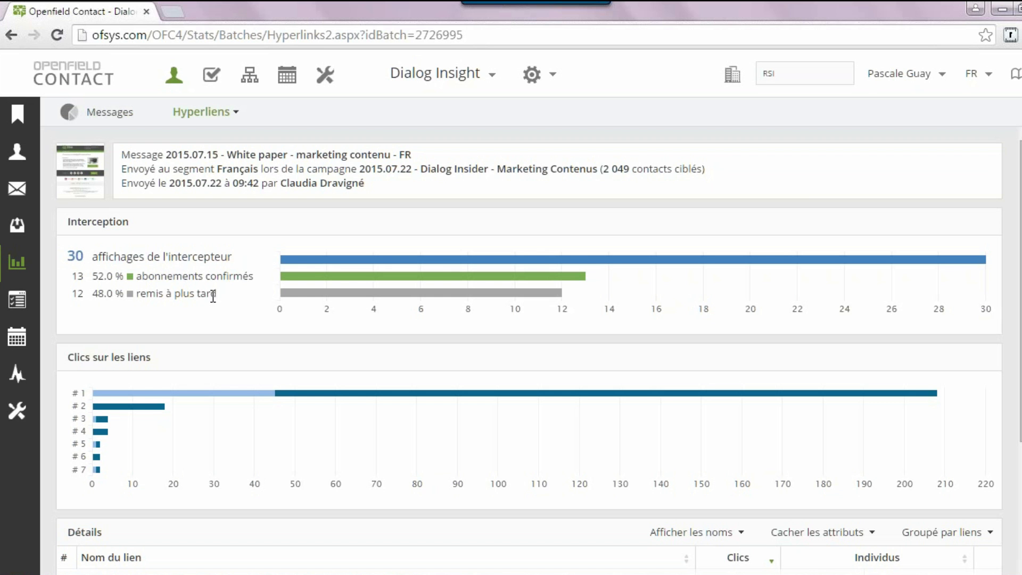
{"action": "mouse_move", "coordinate": [835, 261]}
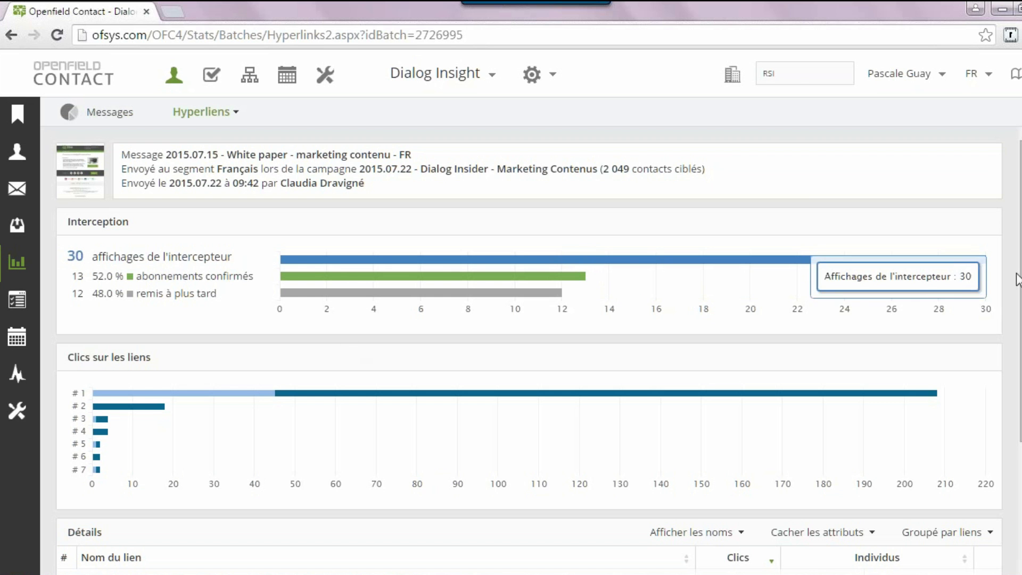
{"action": "scroll", "coordinate": [835, 261], "scroll_direction": "down", "scroll_amount": 2}
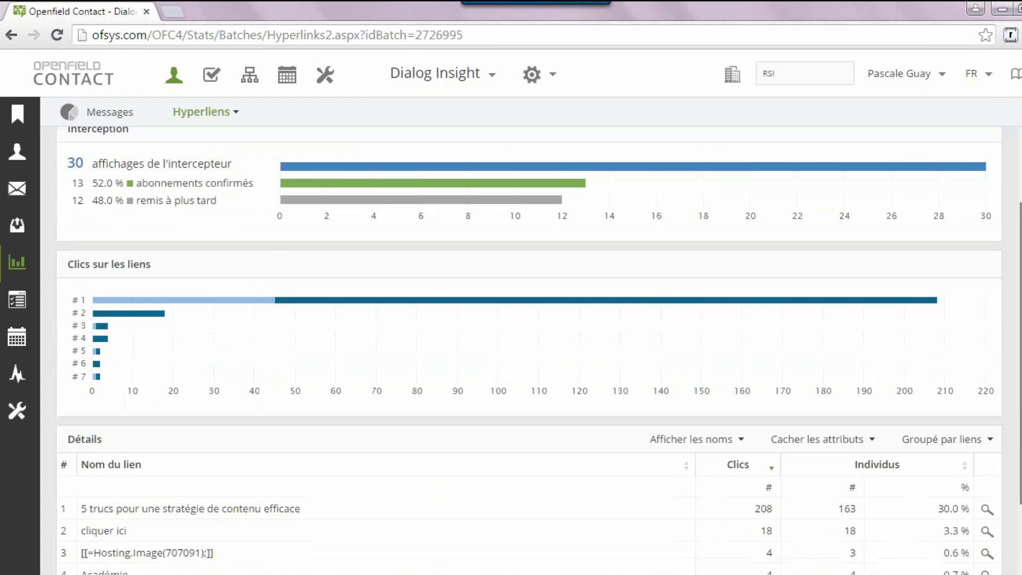
Display the link attributes in the hyperlink details and examine the scoring, sharing tool and category columns for the "Email Marketing" link.
{"action": "scroll", "coordinate": [715, 423], "scroll_direction": "down", "scroll_amount": 1}
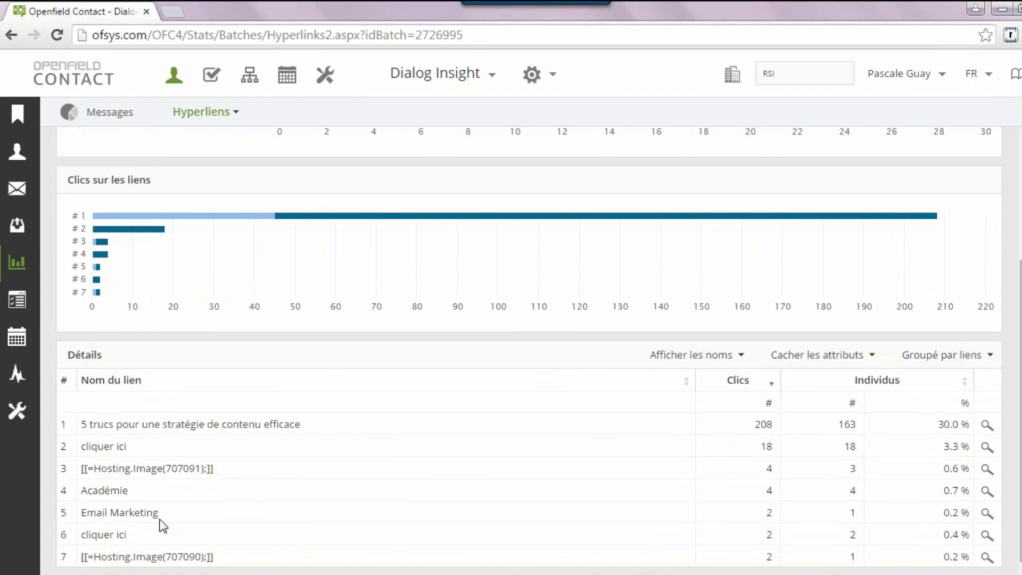
{"action": "left_click_drag", "start_coordinate": [164, 515], "coordinate": [81, 514]}
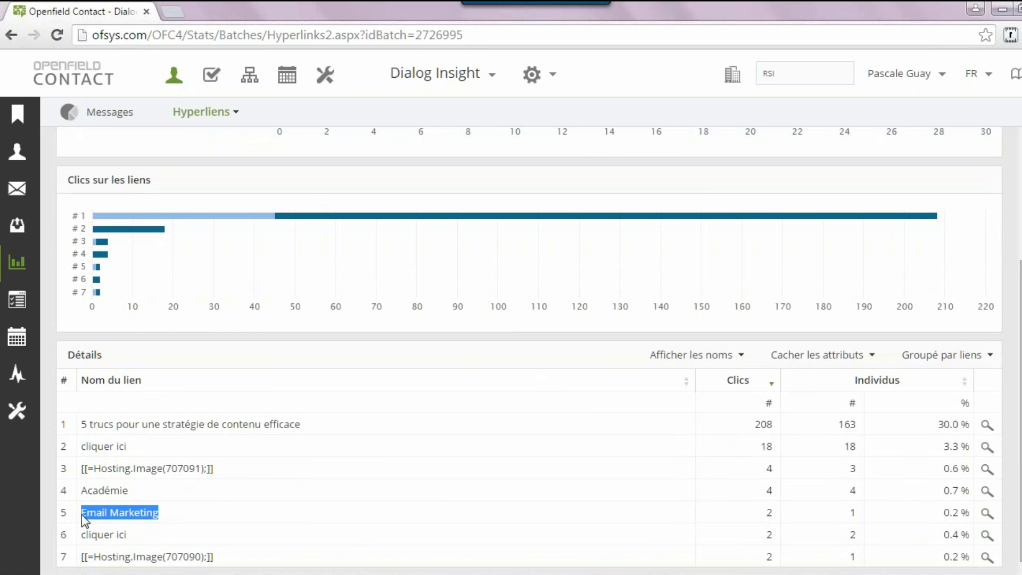
{"action": "left_click", "coordinate": [257, 513]}
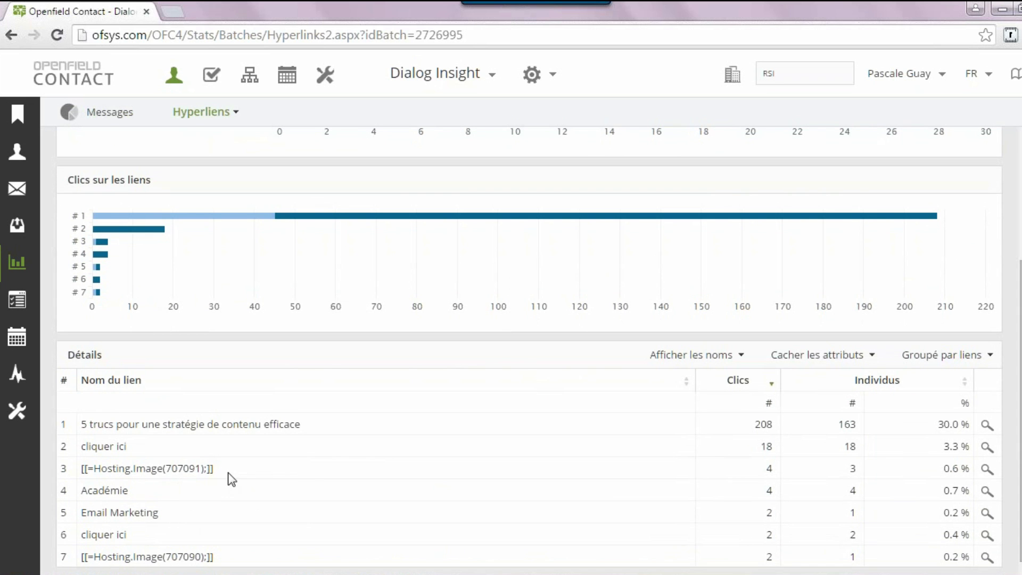
{"action": "mouse_move", "coordinate": [154, 539]}
{"action": "left_click", "coordinate": [875, 357]}
{"action": "left_click", "coordinate": [826, 378]}
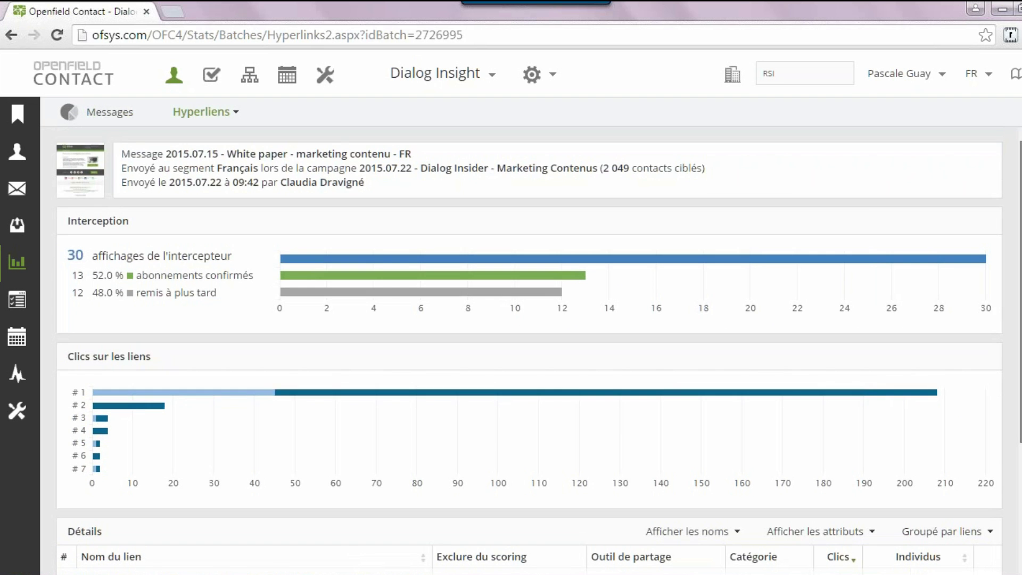
{"action": "scroll", "coordinate": [666, 456], "scroll_direction": "down", "scroll_amount": 3}
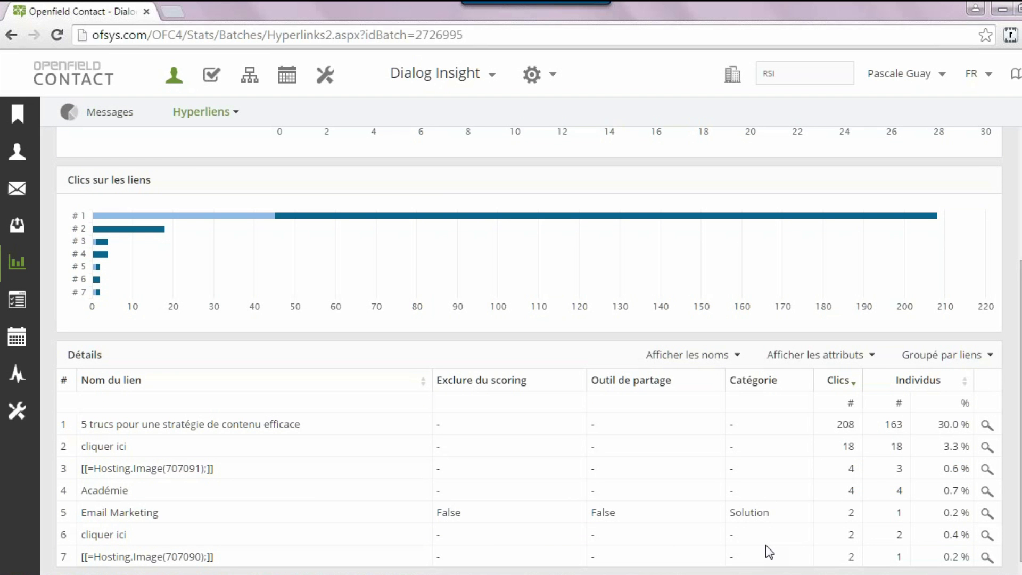
{"action": "scroll", "coordinate": [468, 139], "scroll_direction": "up", "scroll_amount": 3}
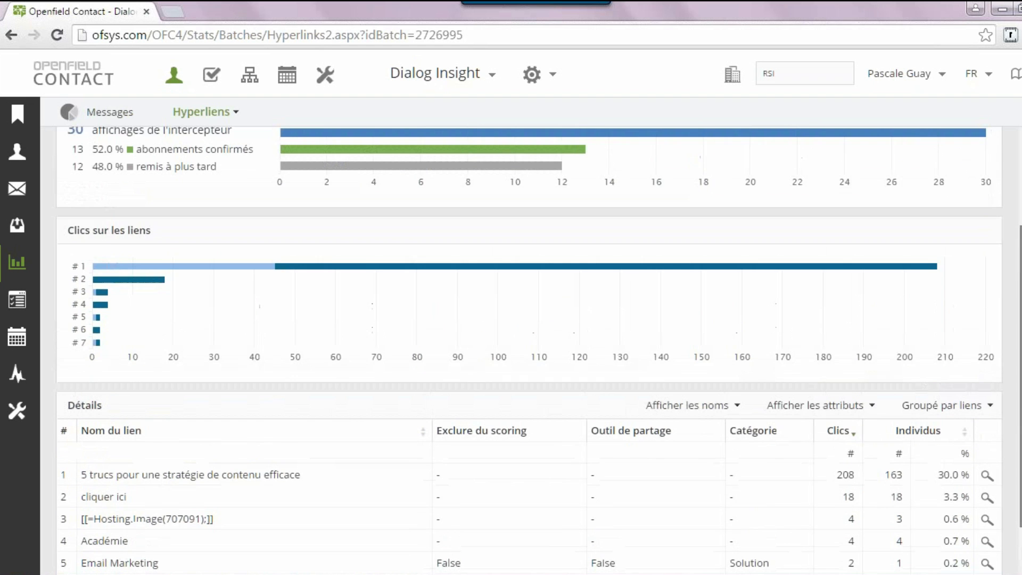
Return to the message results, show the sends as a detailed list and filter them by names containing "white".
{"action": "left_click", "coordinate": [114, 120]}
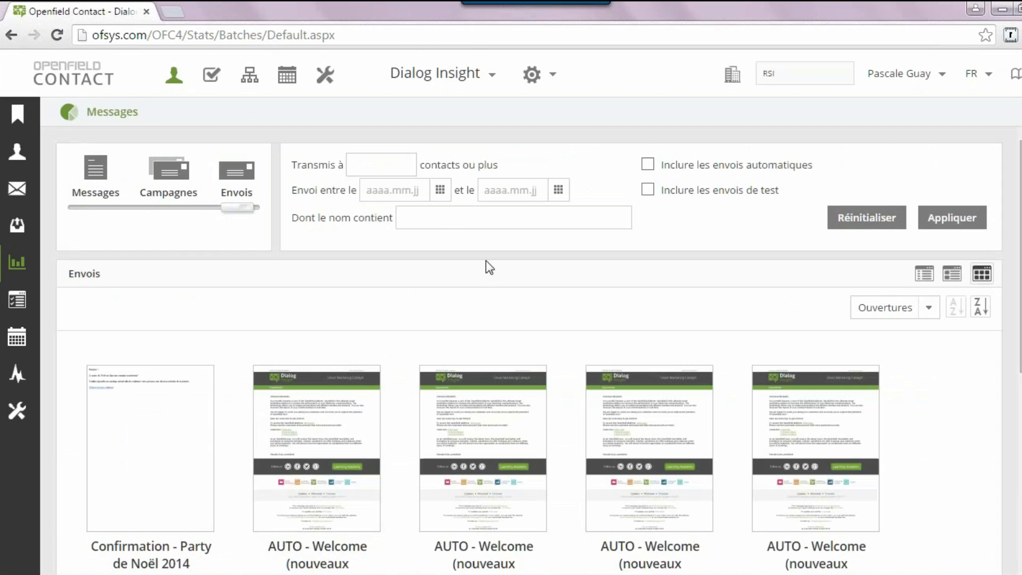
{"action": "left_click", "coordinate": [923, 274]}
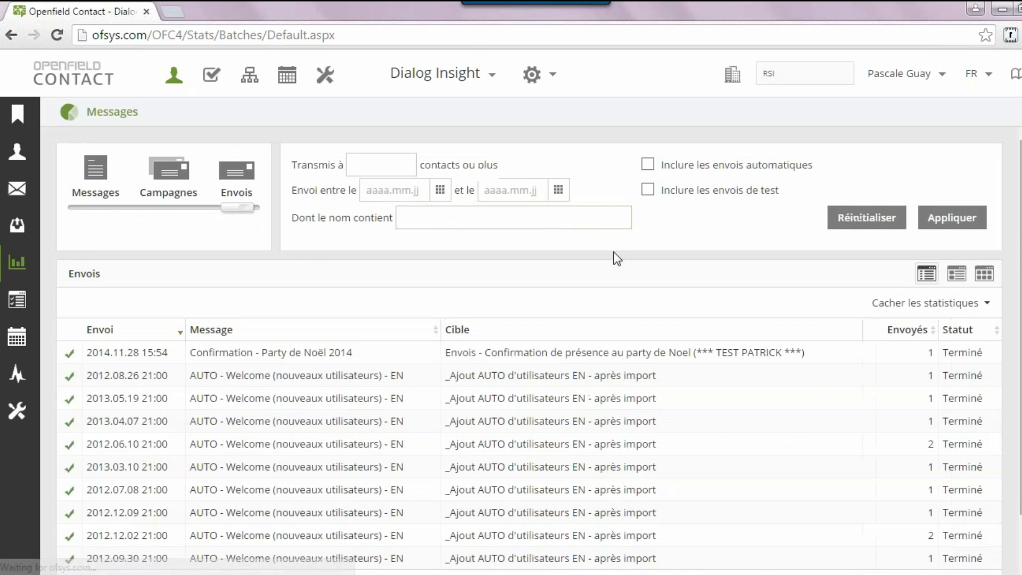
{"action": "left_click", "coordinate": [559, 220]}
{"action": "type", "text": "white"}
{"action": "left_click", "coordinate": [932, 226]}
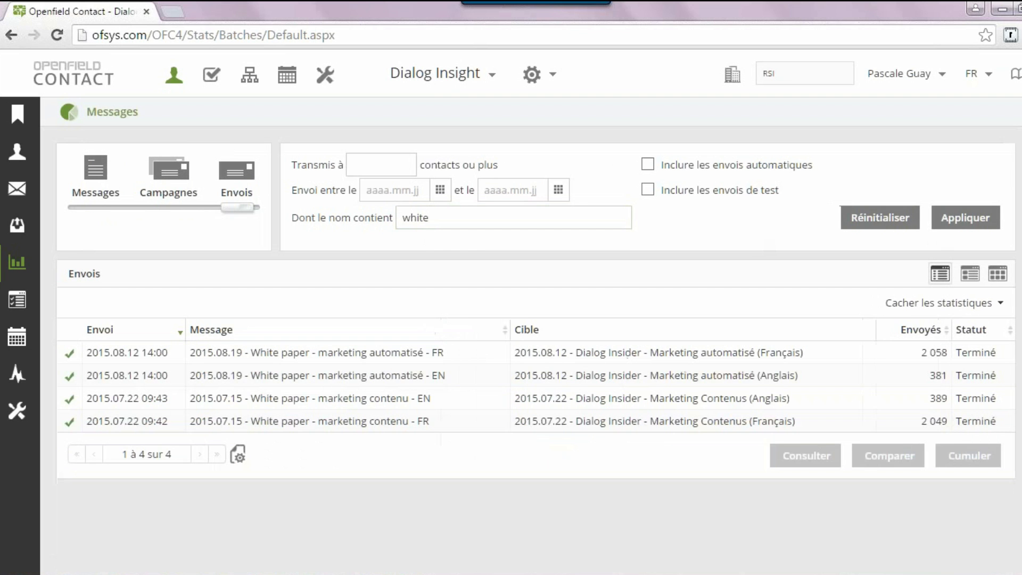
Compare the French sends "White paper - marketing automatisé - FR" and "White paper - marketing contenu - FR" and examine the comparison chart and details.
{"action": "left_click", "coordinate": [450, 362]}
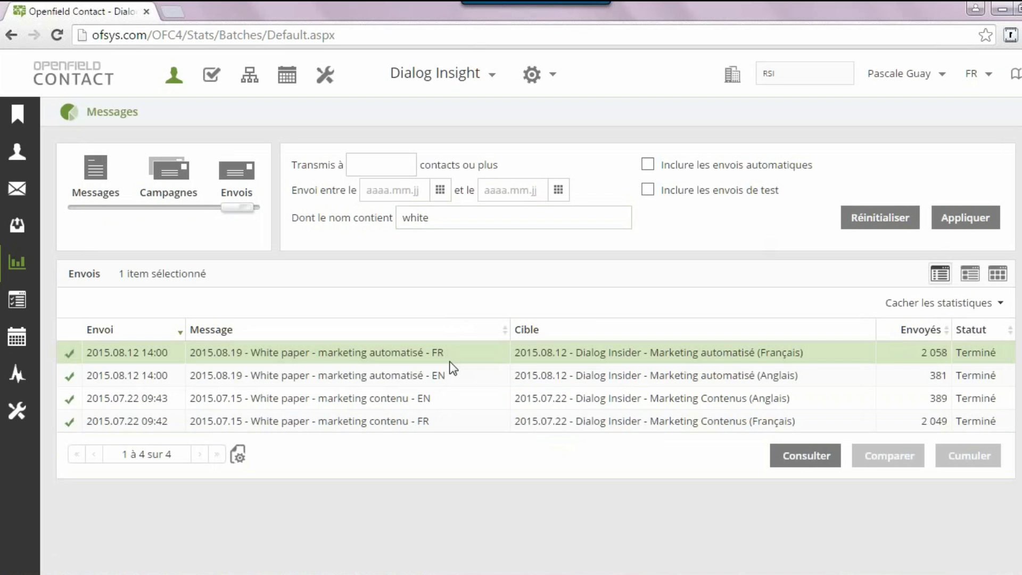
{"action": "left_click", "coordinate": [451, 423], "text": "ctrl"}
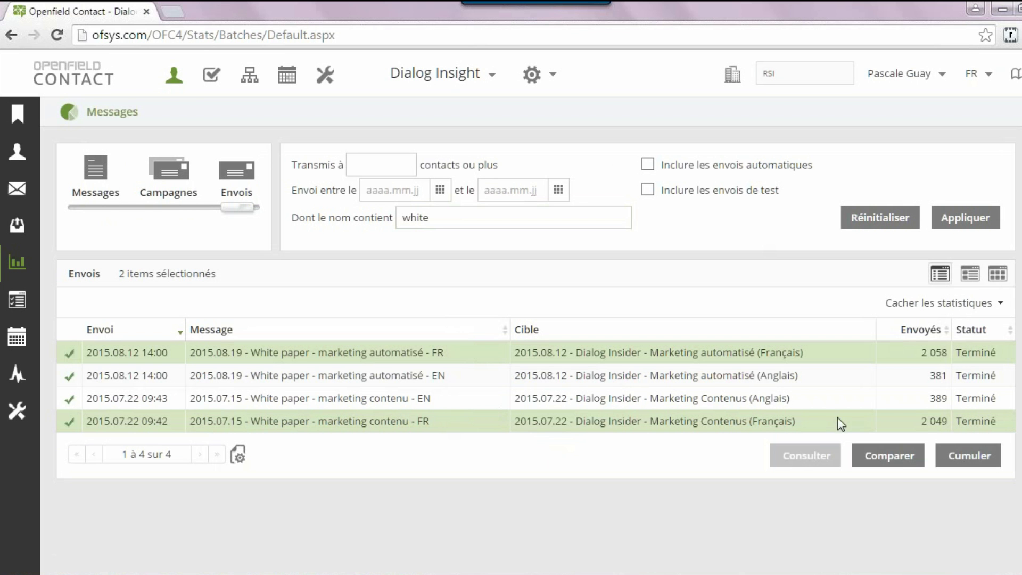
{"action": "left_click", "coordinate": [894, 462]}
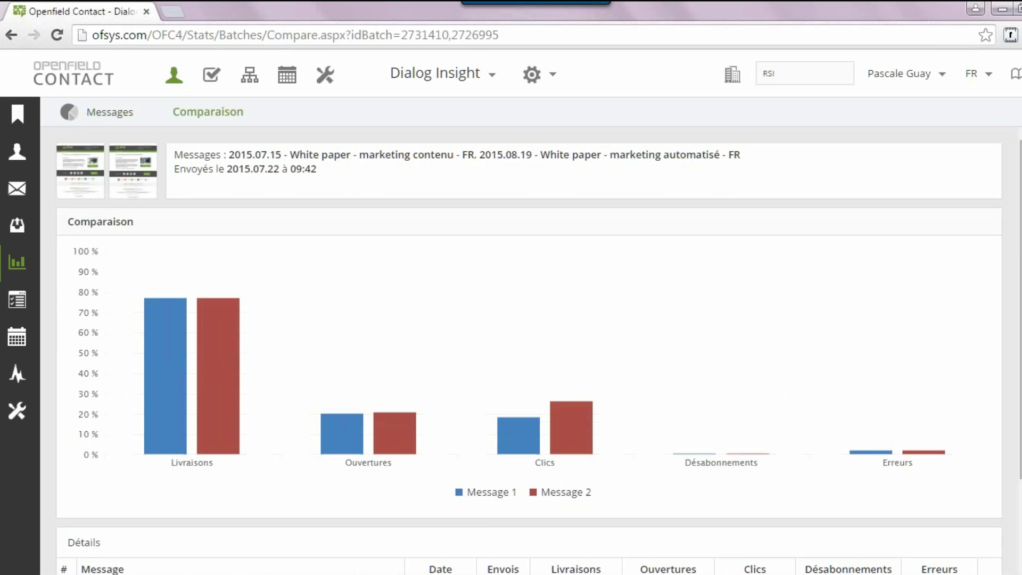
{"action": "left_click_drag", "start_coordinate": [1020, 251], "coordinate": [1020, 334]}
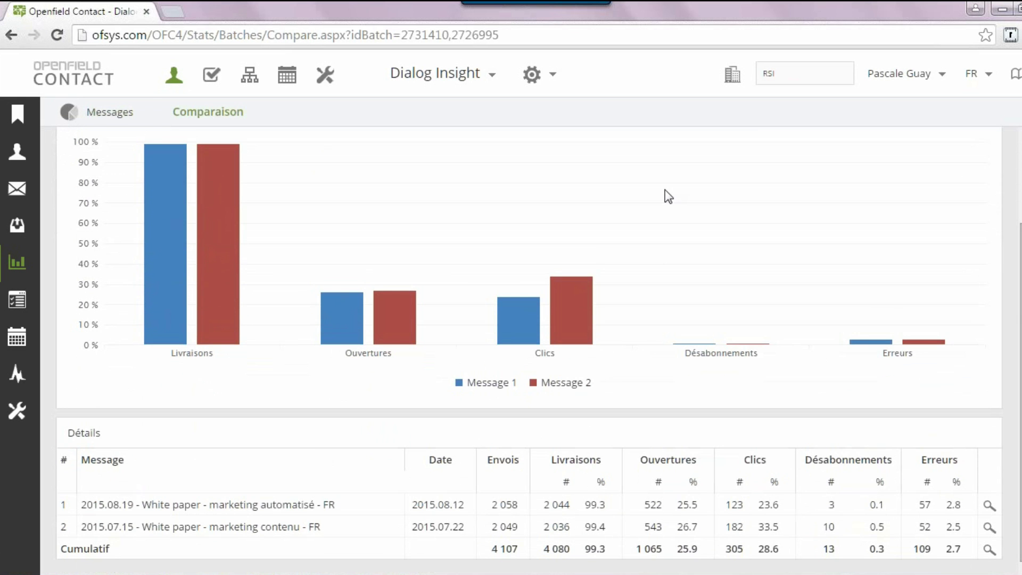
Go back to the sends, cumulate the results of the same two French white paper messages and examine their combined summary.
{"action": "key", "text": "alt+Left"}
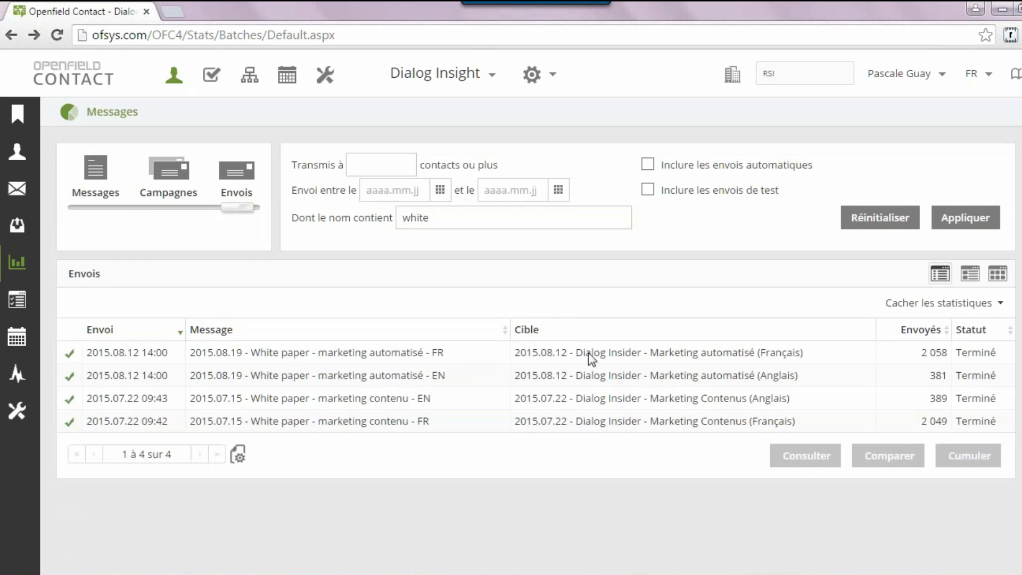
{"action": "left_click", "coordinate": [621, 360]}
{"action": "left_click", "coordinate": [646, 427], "text": "ctrl"}
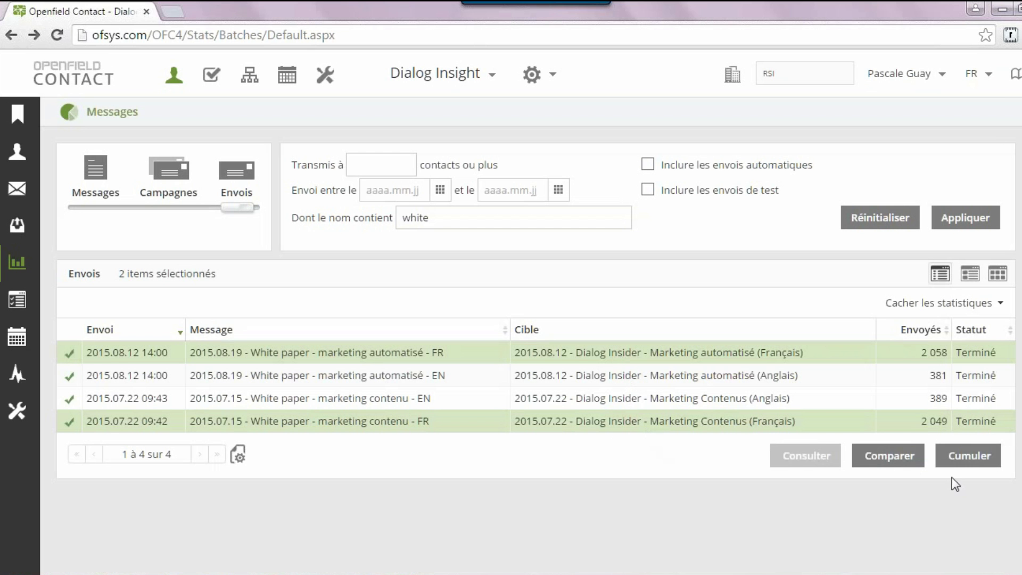
{"action": "left_click", "coordinate": [961, 462]}
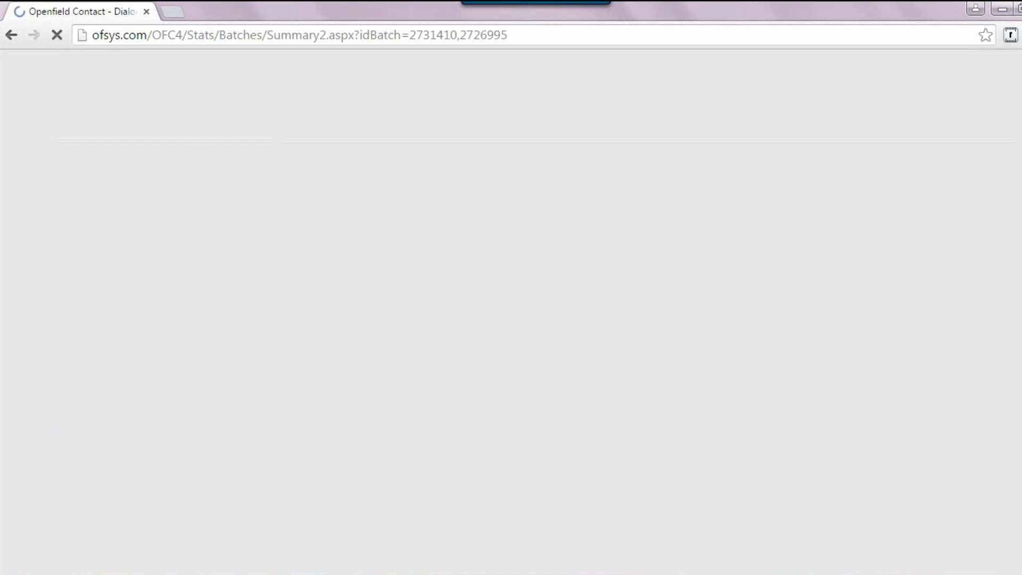
{"action": "scroll", "coordinate": [528, 351], "scroll_direction": "down", "scroll_amount": 3}
{"action": "scroll", "coordinate": [528, 352], "scroll_direction": "down", "scroll_amount": 12}
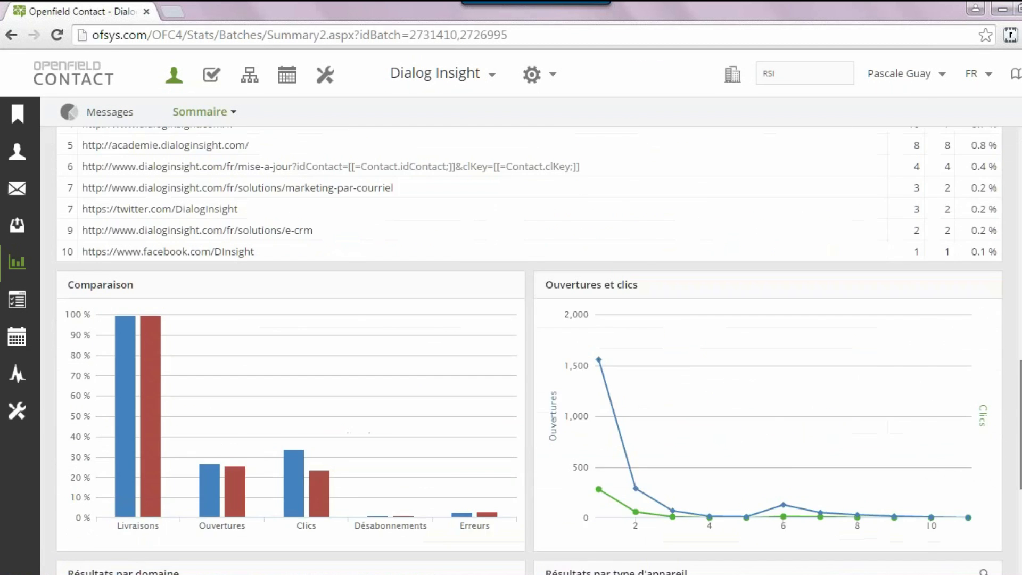
{"action": "scroll", "coordinate": [268, 100], "scroll_direction": "up", "scroll_amount": 15}
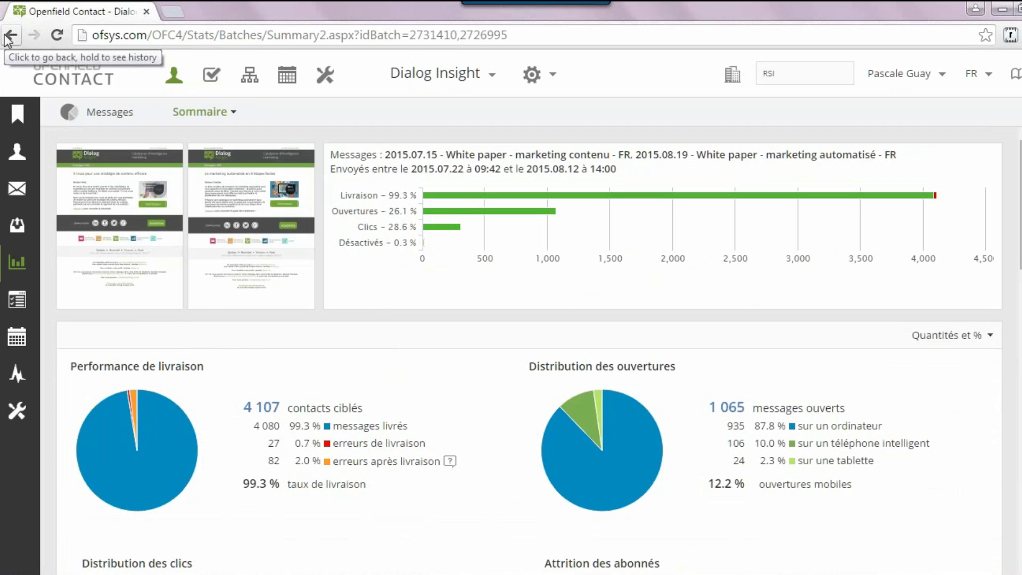
{"action": "left_click", "coordinate": [231, 116]}
{"action": "left_click", "coordinate": [231, 115]}
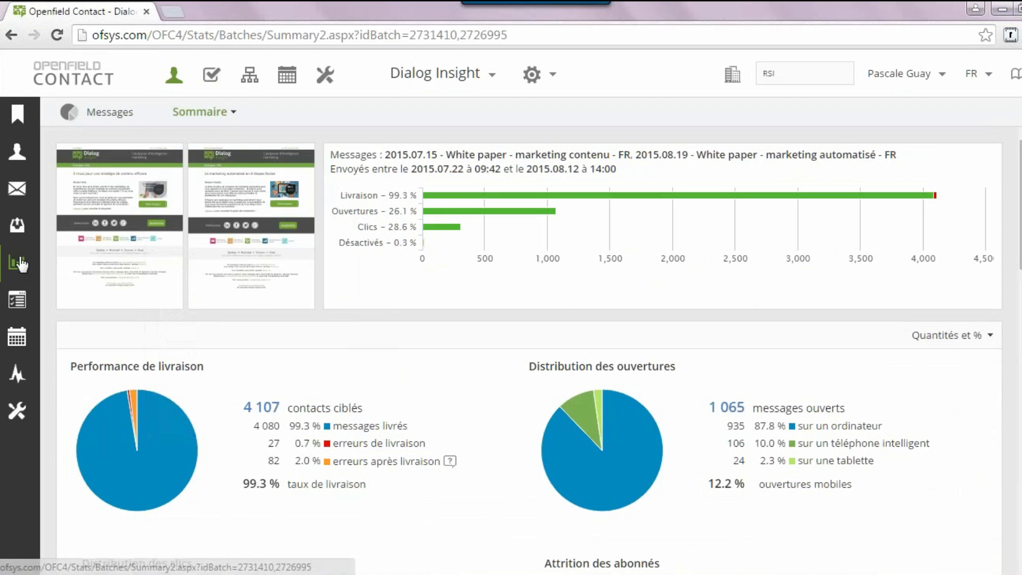
Open the automated reports and try out a send results report for "Infolettre (Dialog Insider)", 2 days after sending, including its recipient selection.
{"action": "mouse_move", "coordinate": [21, 268]}
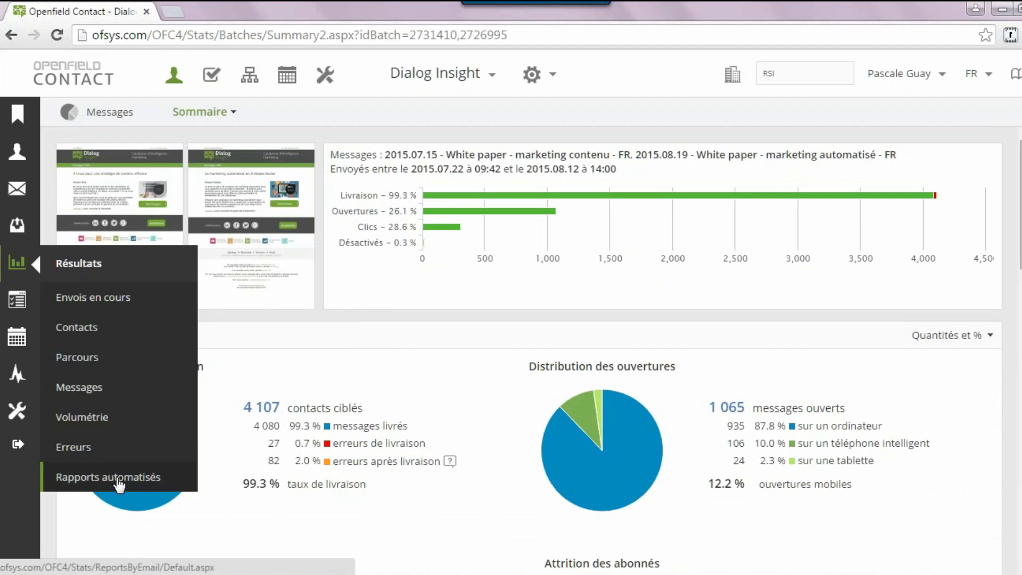
{"action": "left_click", "coordinate": [119, 479]}
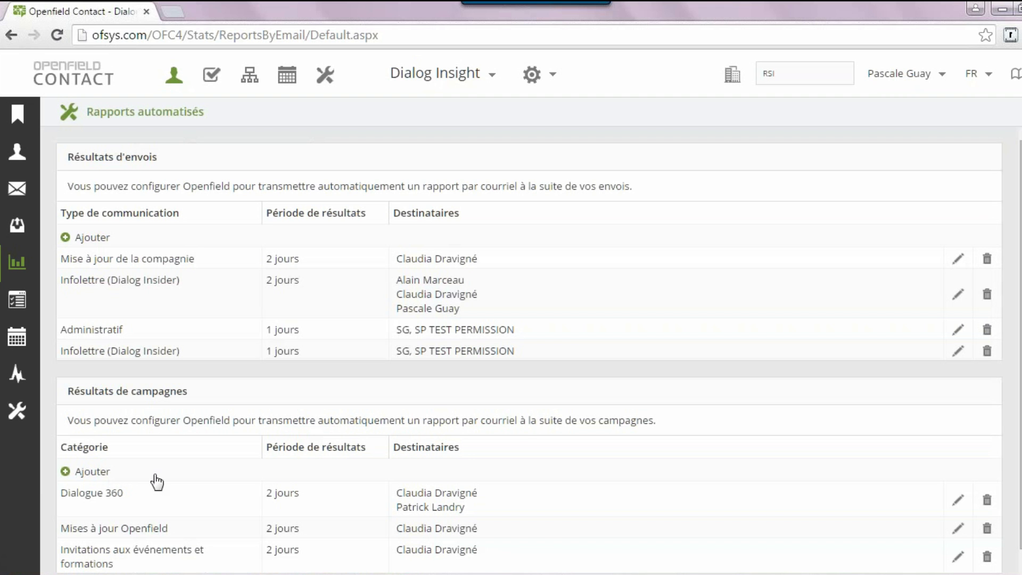
{"action": "left_click", "coordinate": [100, 240]}
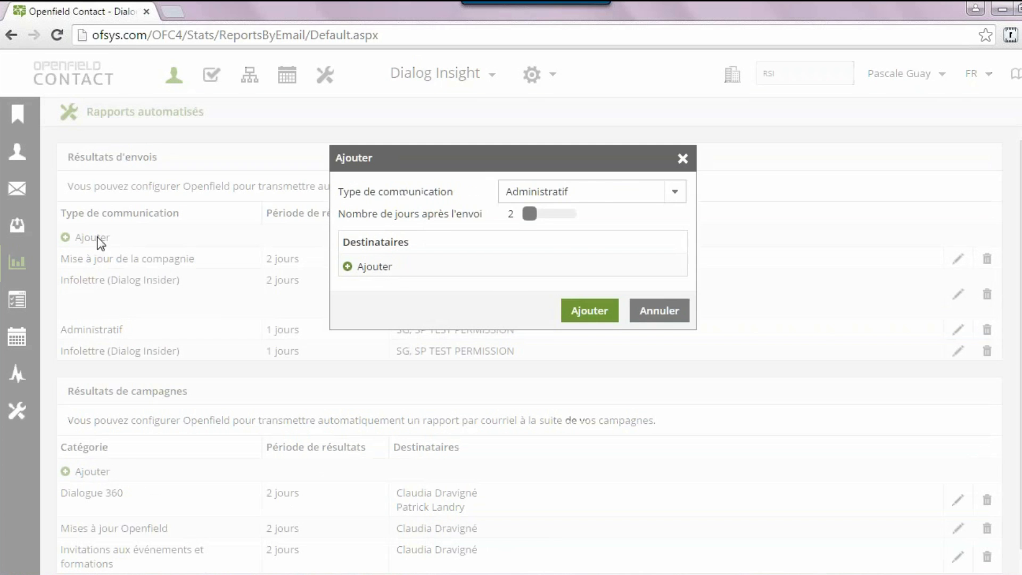
{"action": "left_click", "coordinate": [683, 200]}
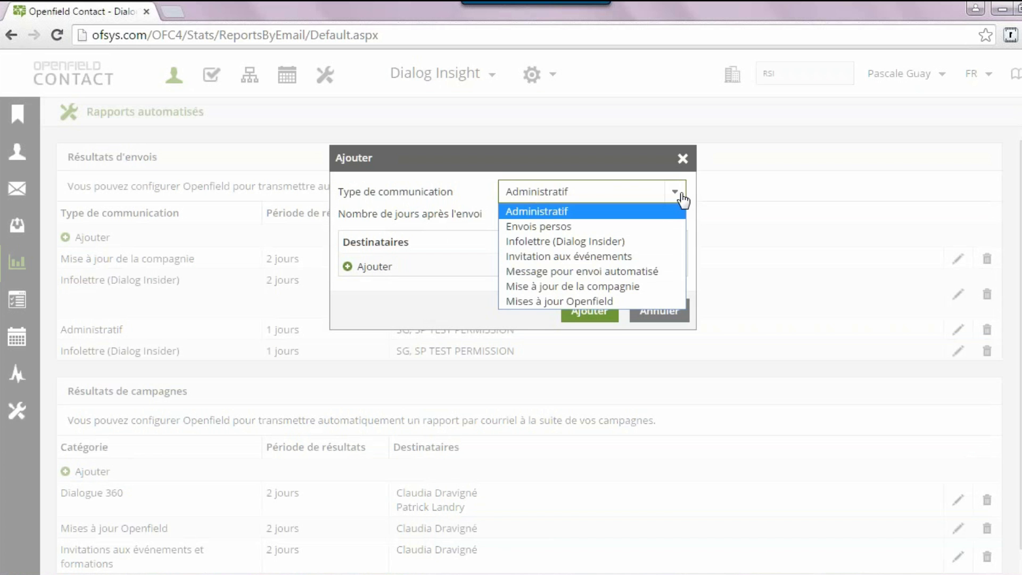
{"action": "left_click", "coordinate": [628, 242]}
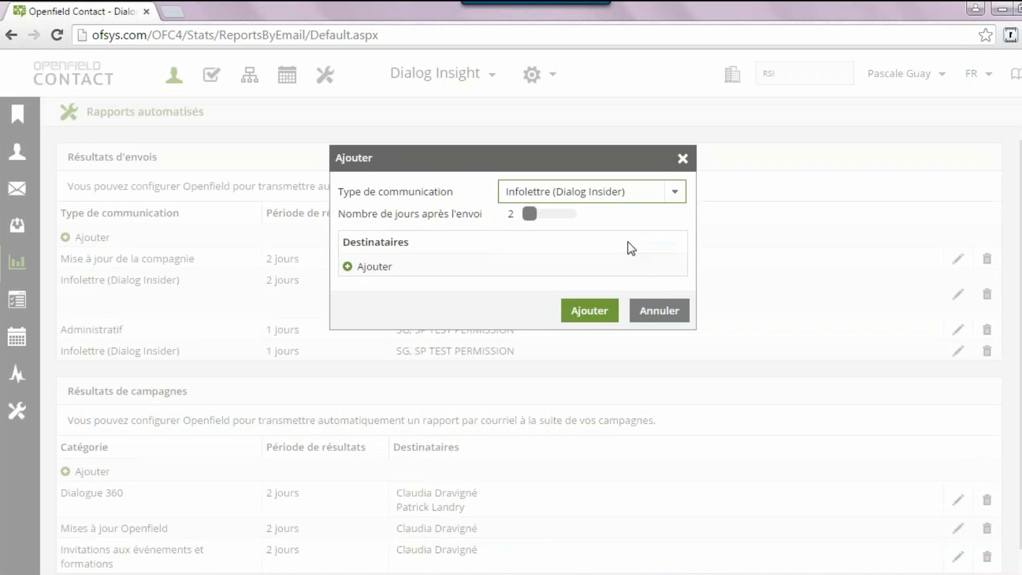
{"action": "mouse_move", "coordinate": [529, 213]}
{"action": "left_mouse_down"}
{"action": "mouse_move", "coordinate": [545, 214]}
{"action": "mouse_move", "coordinate": [531, 213]}
{"action": "left_mouse_up"}
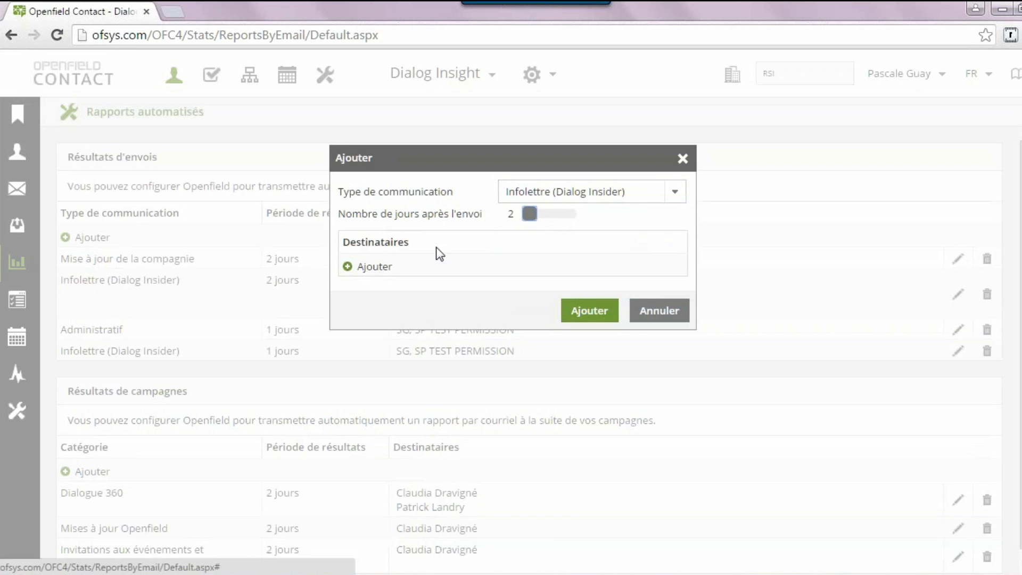
{"action": "left_click", "coordinate": [388, 269]}
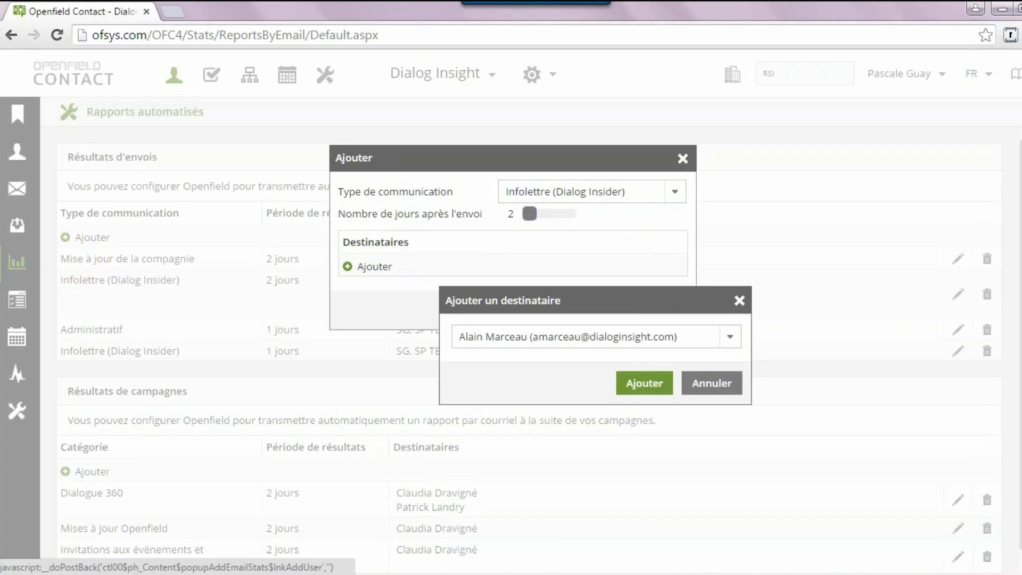
{"action": "left_click", "coordinate": [712, 383]}
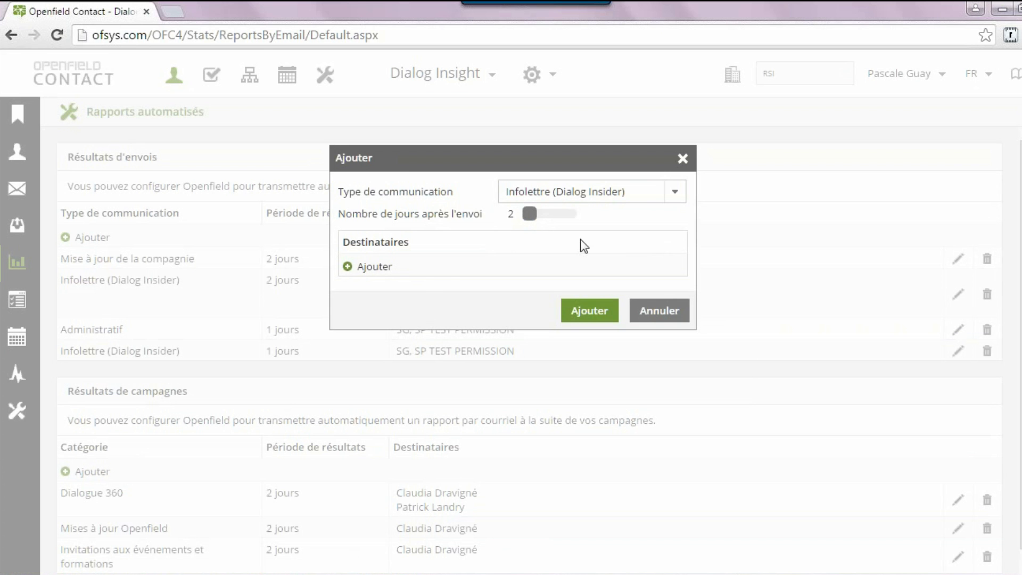
{"action": "left_click", "coordinate": [659, 312]}
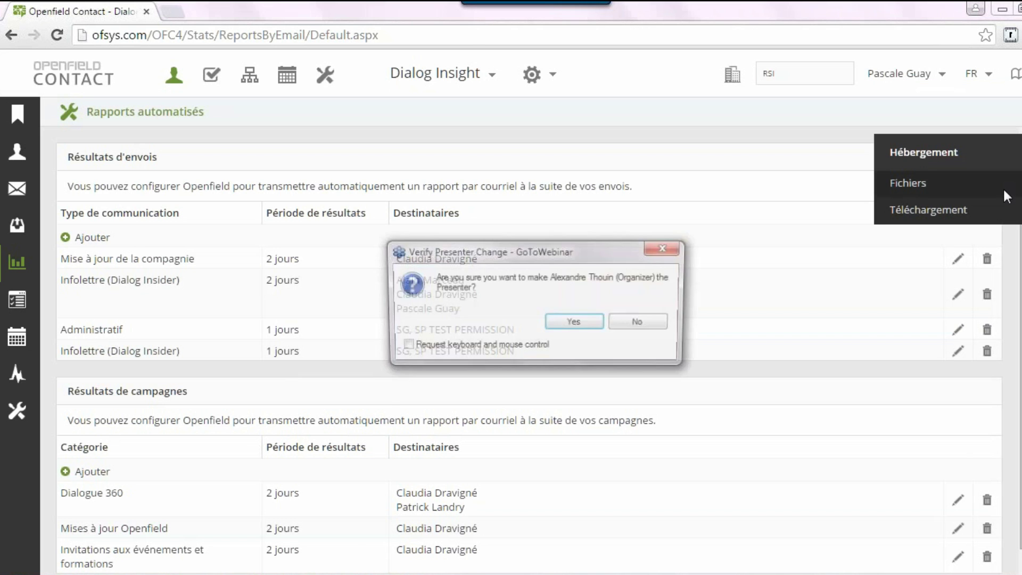
{"action": "left_click", "coordinate": [1010, 188]}
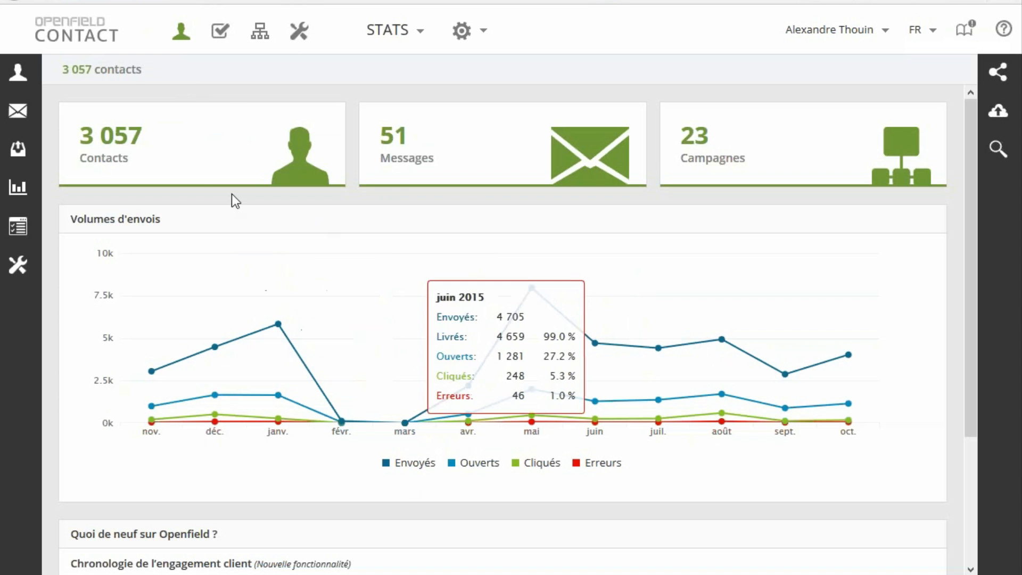
Open the Volumétrie results and examine the summary of send volumes for the last 6 months with its monthly table.
{"action": "mouse_move", "coordinate": [19, 189]}
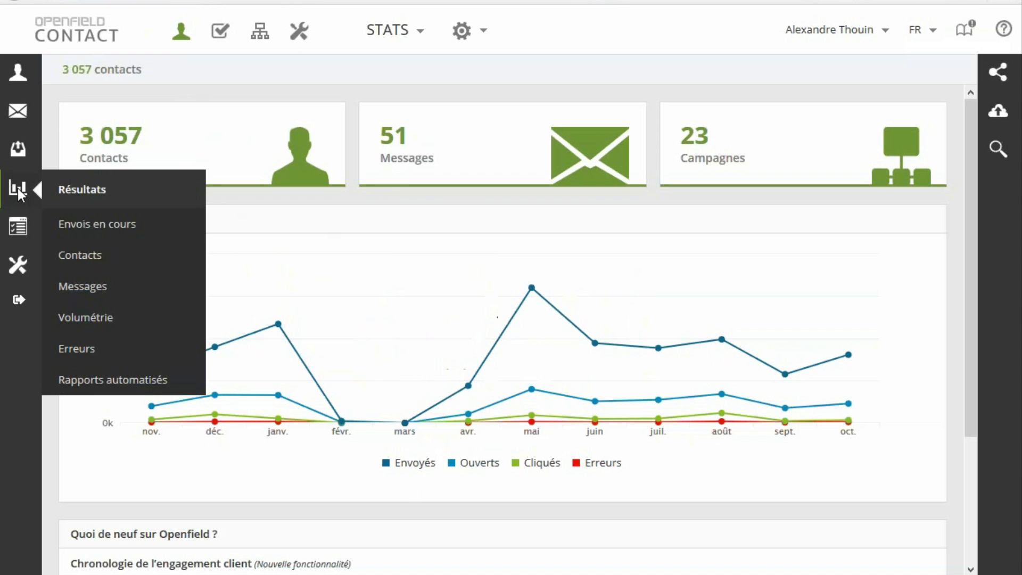
{"action": "left_click", "coordinate": [104, 318]}
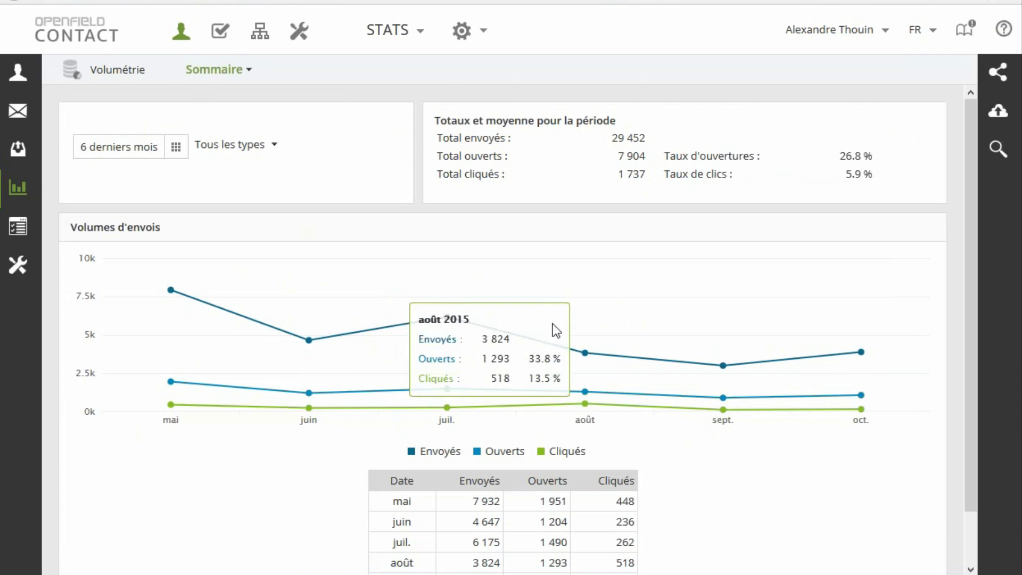
{"action": "scroll", "coordinate": [552, 324], "scroll_direction": "down", "scroll_amount": 1}
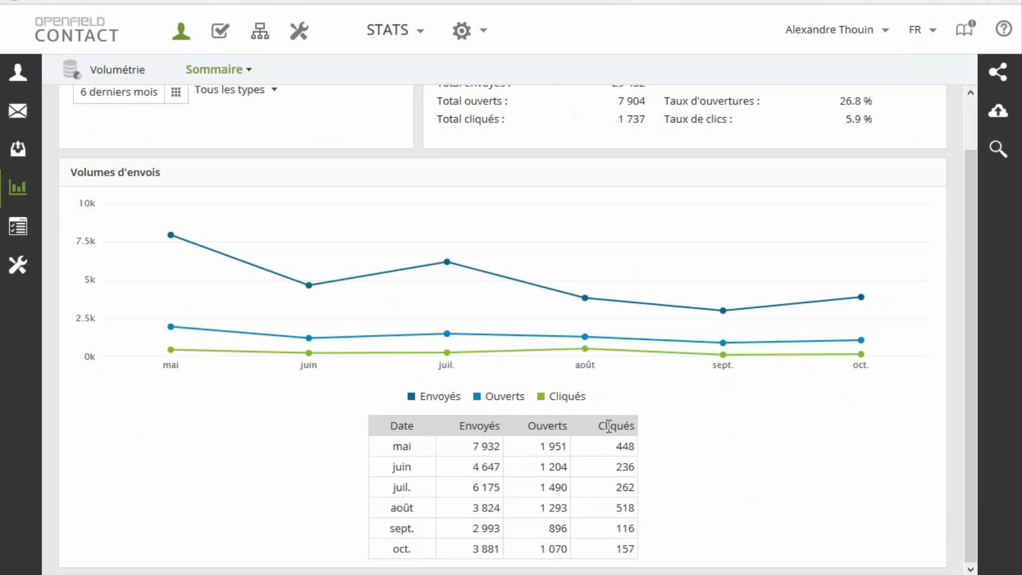
{"action": "scroll", "coordinate": [520, 317], "scroll_direction": "up", "scroll_amount": 1}
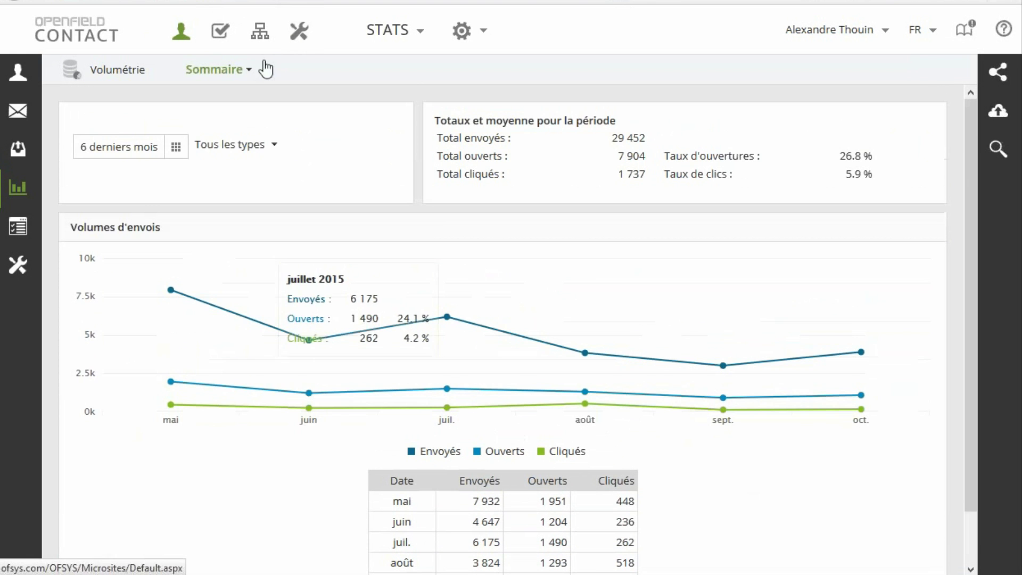
Switch the volume results from the summary to the Ouvertures report.
{"action": "left_click", "coordinate": [251, 73]}
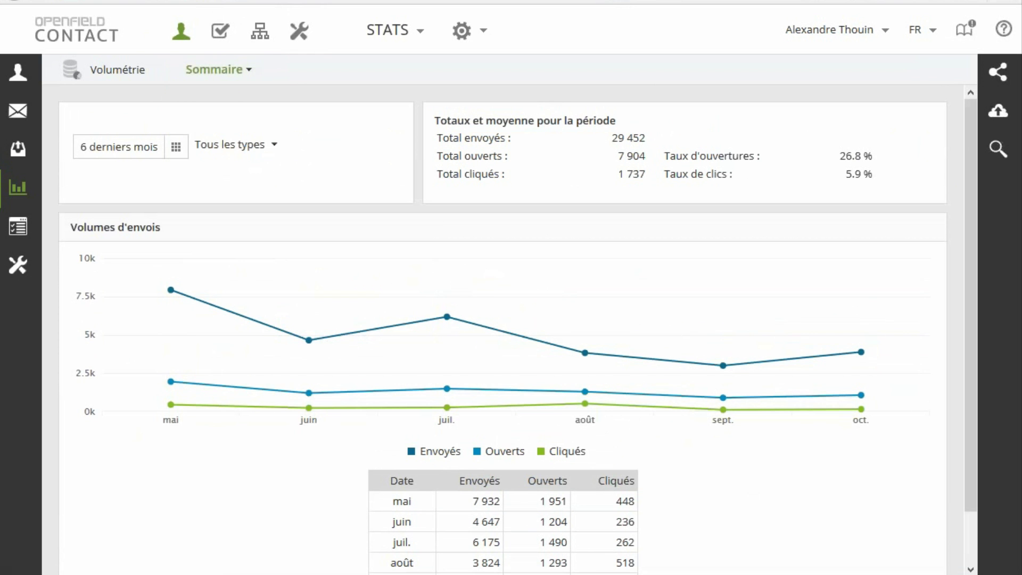
{"action": "mouse_move", "coordinate": [253, 72]}
{"action": "left_click", "coordinate": [214, 130]}
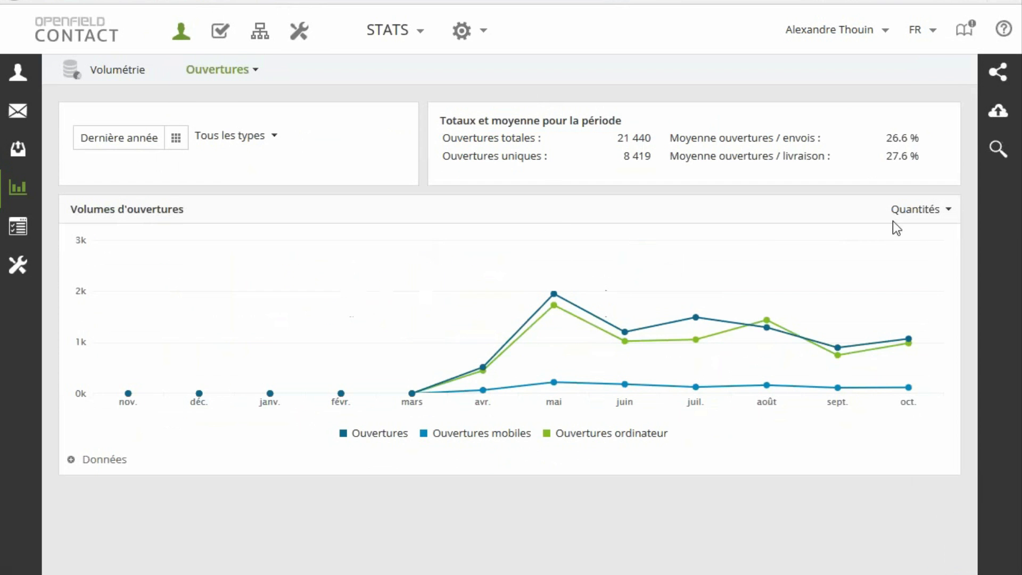
Check the display options for the opening volumes chart, and open the Contacts results to look over their summary.
{"action": "left_click", "coordinate": [921, 213]}
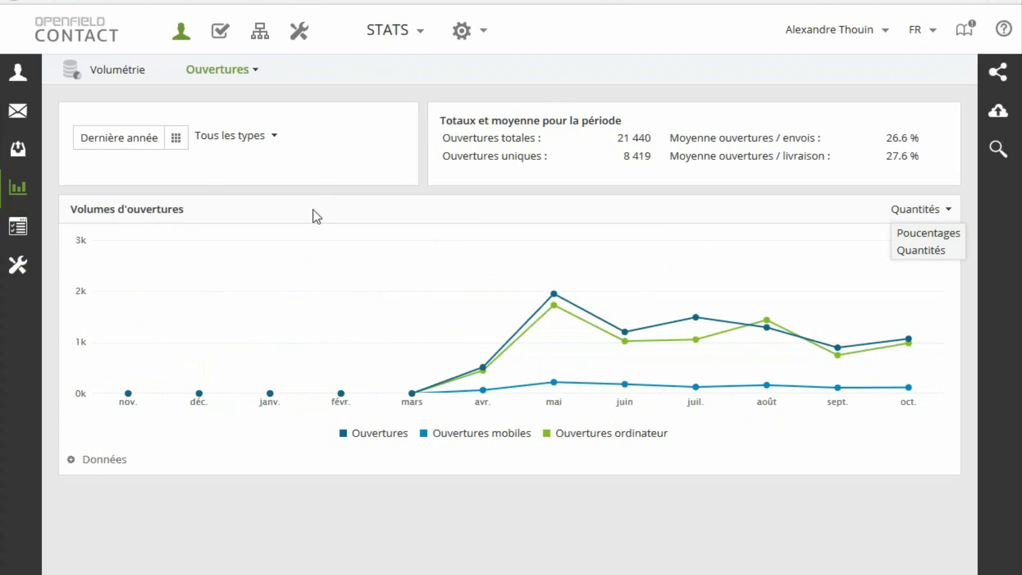
{"action": "mouse_move", "coordinate": [18, 187]}
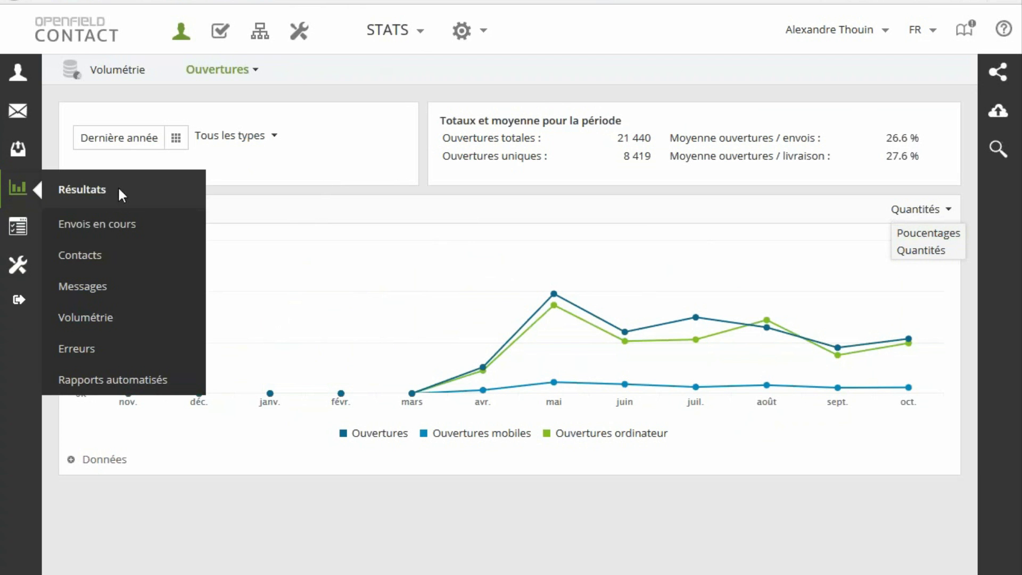
{"action": "left_click", "coordinate": [114, 258]}
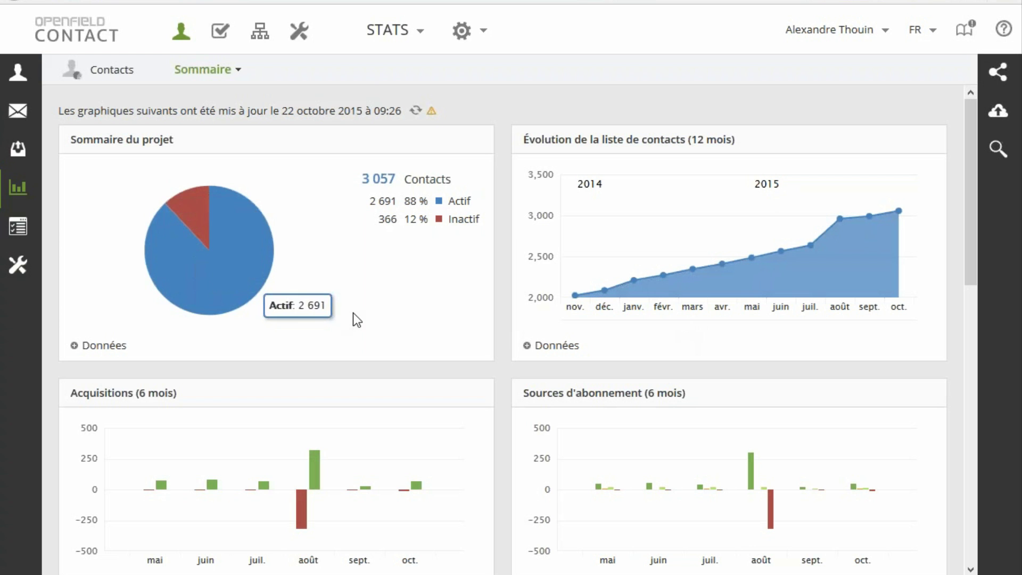
{"action": "mouse_move", "coordinate": [19, 192]}
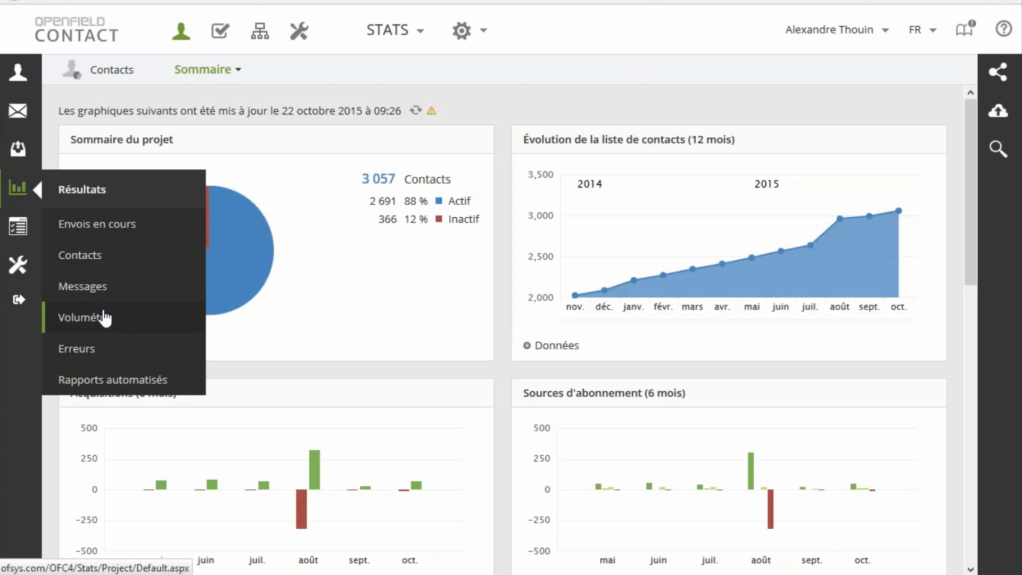
{"action": "left_click", "coordinate": [105, 269]}
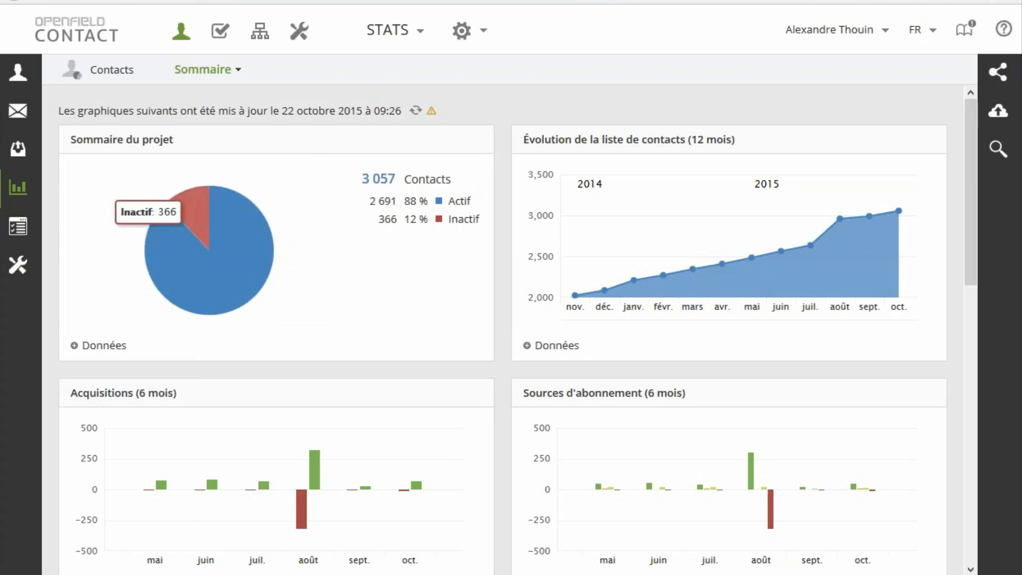
{"action": "scroll", "coordinate": [570, 255], "scroll_direction": "down", "scroll_amount": 12}
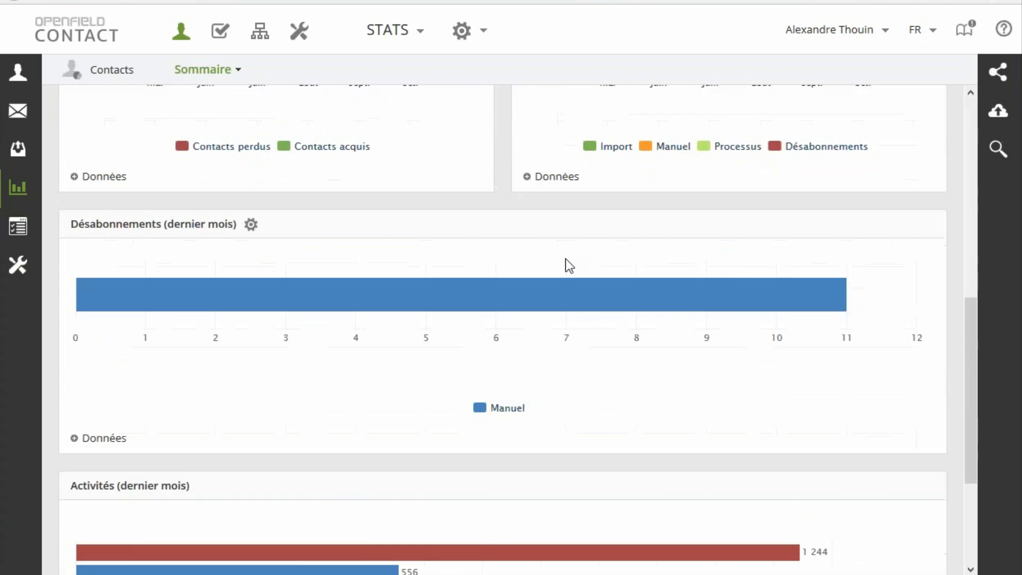
{"action": "scroll", "coordinate": [548, 248], "scroll_direction": "up", "scroll_amount": 12}
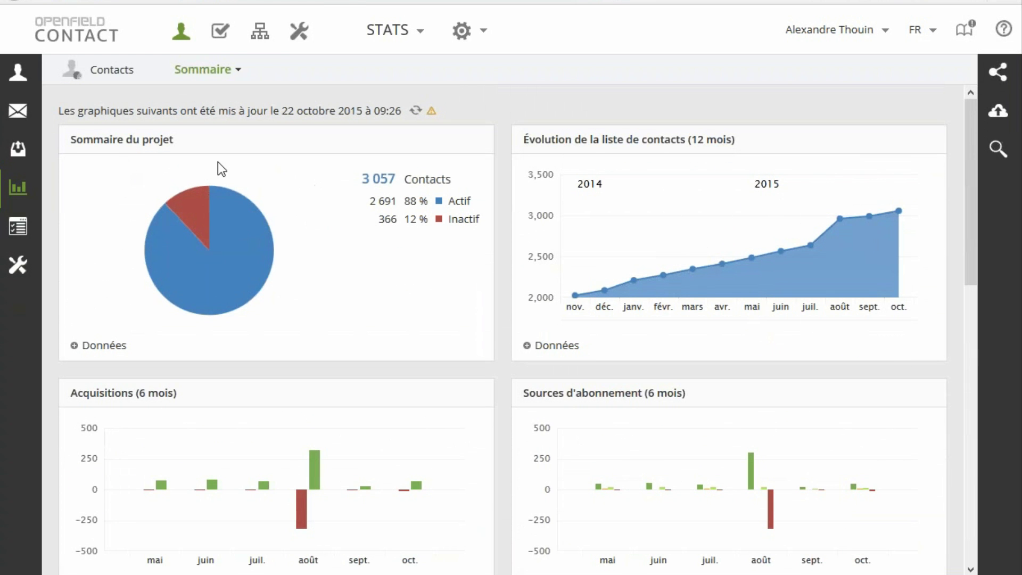
In the Sources d'abonnement chart, try hiding the Manuel and Processus series, and show all series again.
{"action": "scroll", "coordinate": [485, 194], "scroll_direction": "down", "scroll_amount": 3}
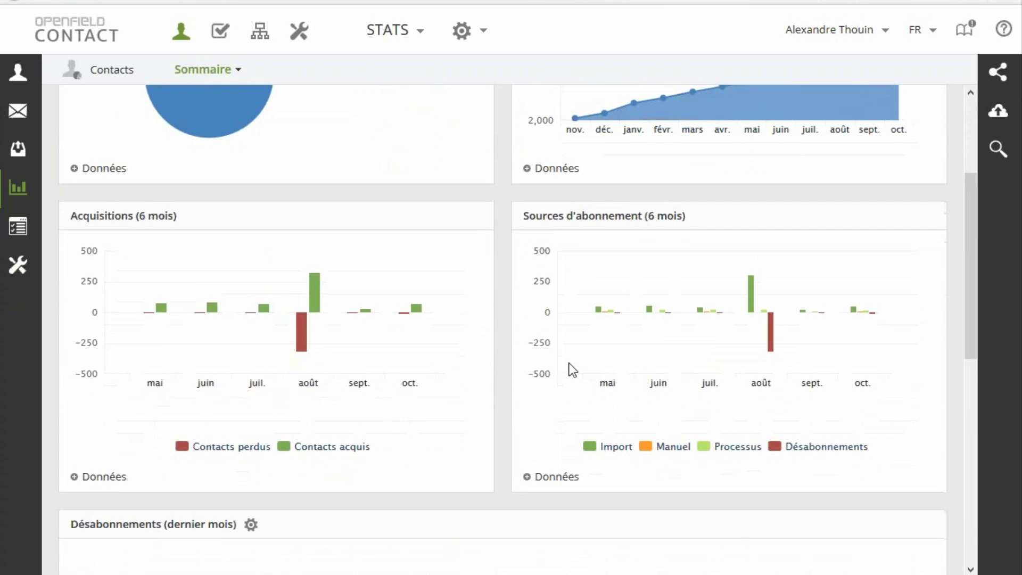
{"action": "scroll", "coordinate": [808, 262], "scroll_direction": "down", "scroll_amount": 2}
{"action": "left_click", "coordinate": [647, 315]}
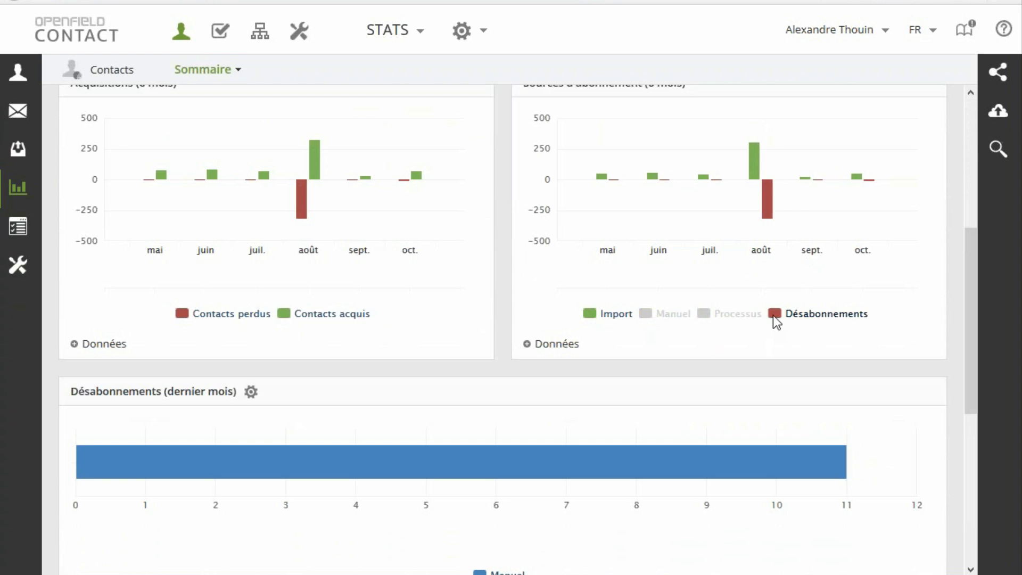
{"action": "left_click", "coordinate": [774, 318]}
{"action": "left_click", "coordinate": [655, 318]}
{"action": "left_click", "coordinate": [713, 319]}
{"action": "left_click", "coordinate": [775, 318]}
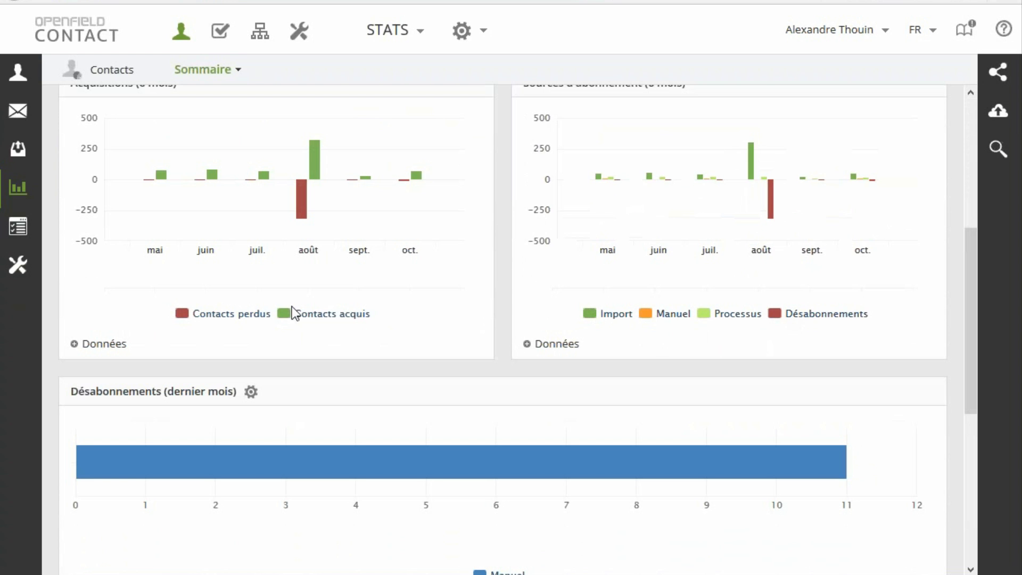
Examine last month's Désabonnements and Activités charts, and return to the start of the contacts summary.
{"action": "scroll", "coordinate": [250, 261], "scroll_direction": "down", "scroll_amount": 4}
{"action": "scroll", "coordinate": [319, 239], "scroll_direction": "down", "scroll_amount": 1}
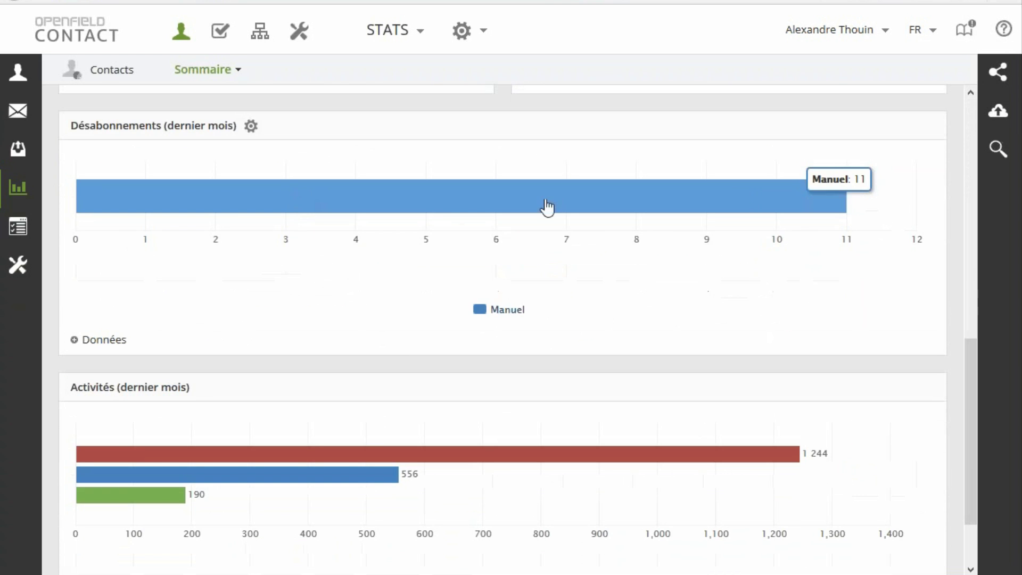
{"action": "scroll", "coordinate": [383, 277], "scroll_direction": "down", "scroll_amount": 1}
{"action": "scroll", "coordinate": [402, 343], "scroll_direction": "down", "scroll_amount": 1}
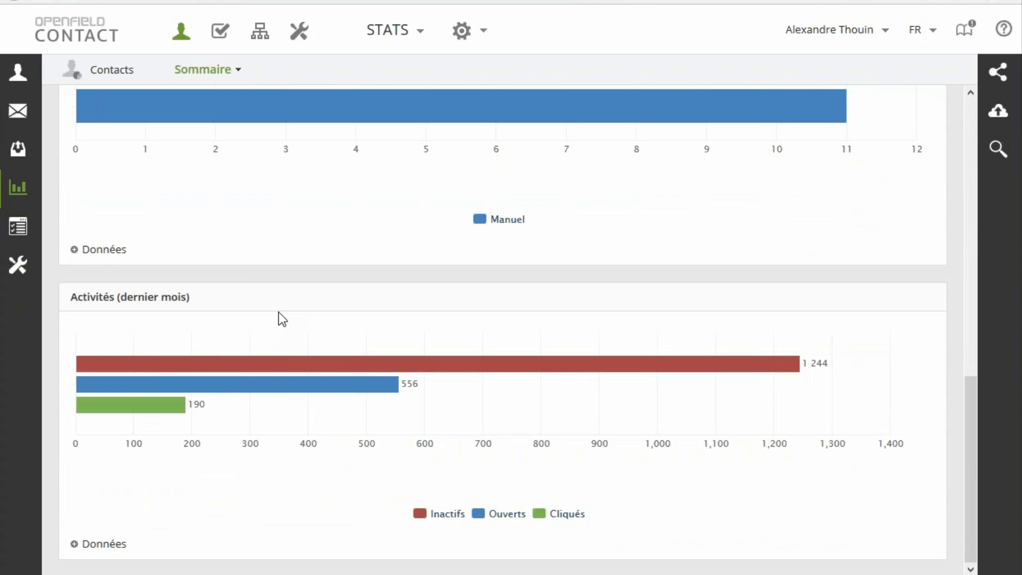
{"action": "scroll", "coordinate": [279, 312], "scroll_direction": "up", "scroll_amount": 10}
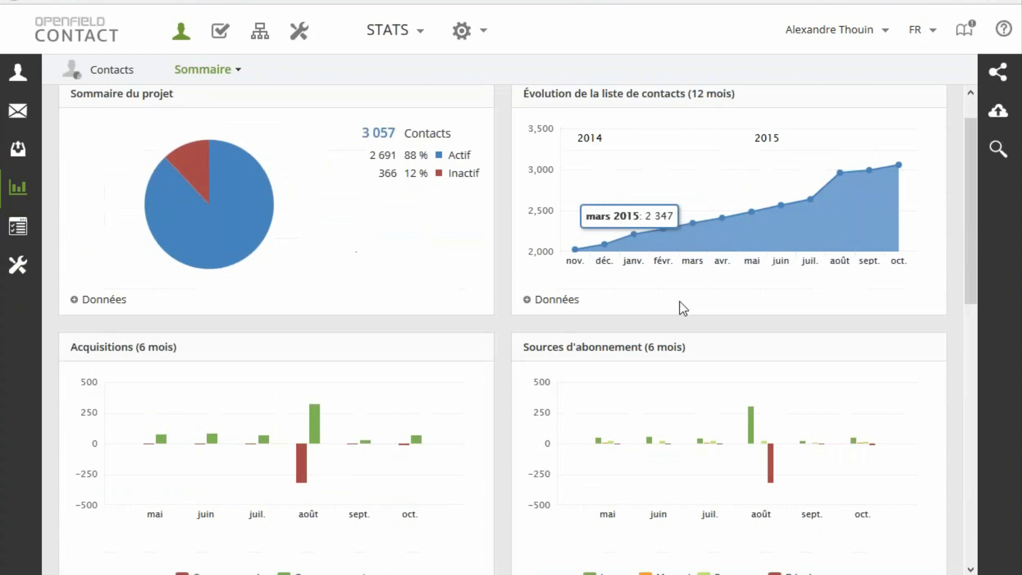
{"action": "scroll", "coordinate": [544, 242], "scroll_direction": "up", "scroll_amount": 2}
Switch the contact results from the summary to the Rétention cumulée report.
{"action": "mouse_move", "coordinate": [240, 72]}
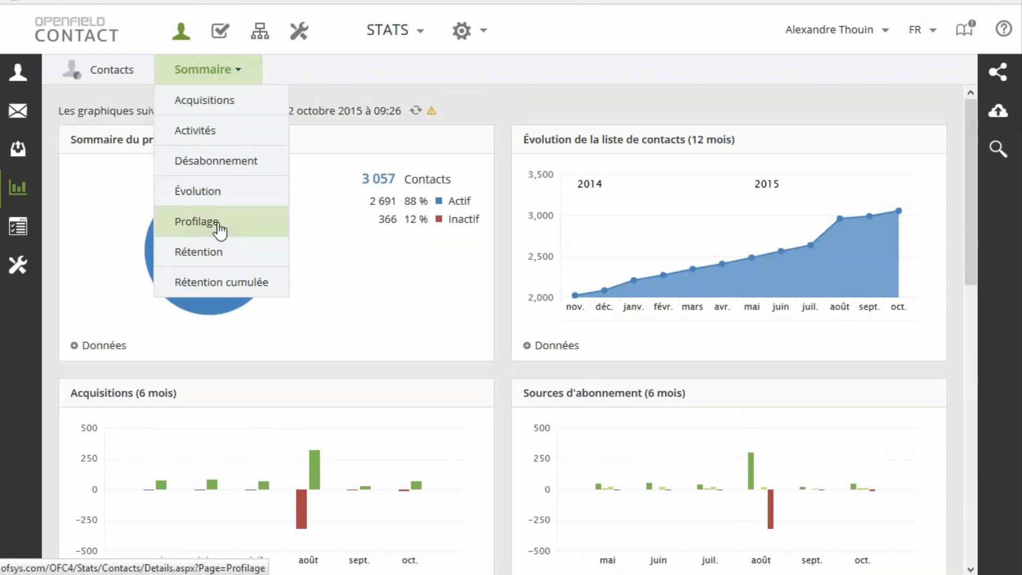
{"action": "left_click", "coordinate": [201, 289]}
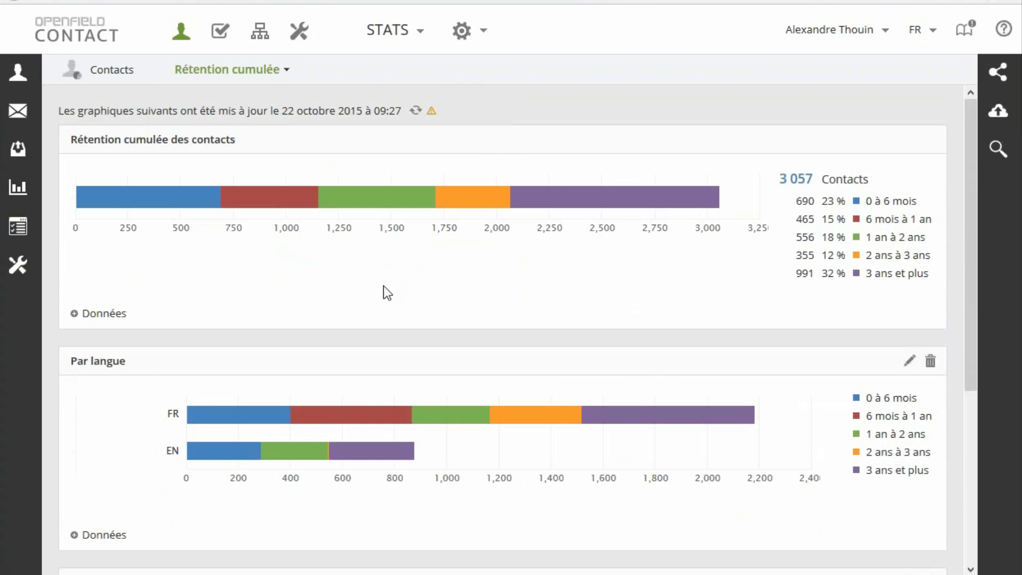
{"action": "scroll", "coordinate": [386, 292], "scroll_direction": "down", "scroll_amount": 1}
{"action": "scroll", "coordinate": [387, 293], "scroll_direction": "up", "scroll_amount": 1}
Return to the contacts summary and examine the bars of the Activités (dernier mois) chart, particularly the inactive contacts.
{"action": "left_click", "coordinate": [286, 75]}
{"action": "left_click", "coordinate": [251, 104]}
{"action": "scroll", "coordinate": [394, 311], "scroll_direction": "down", "scroll_amount": 5}
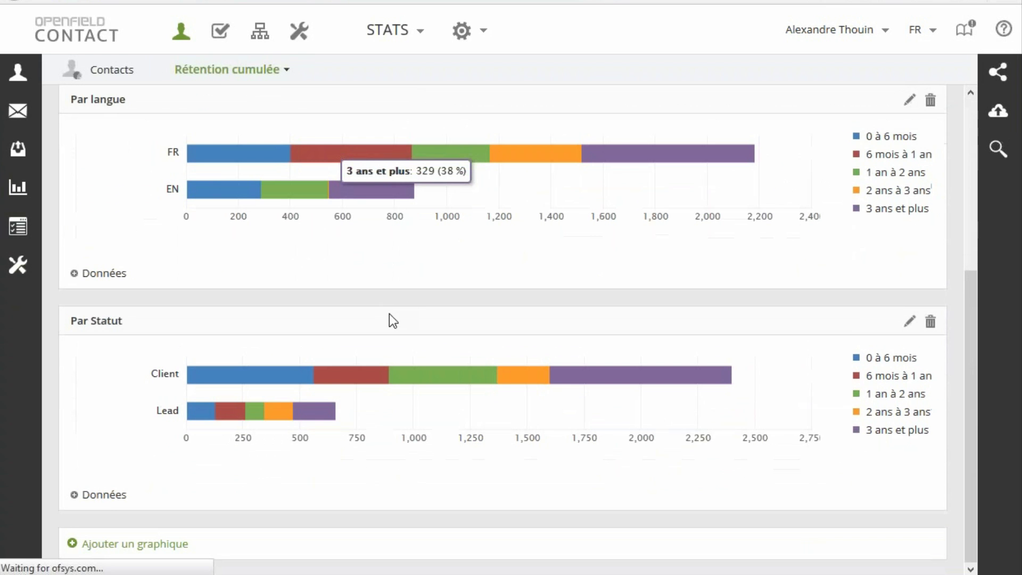
{"action": "scroll", "coordinate": [332, 255], "scroll_direction": "down", "scroll_amount": 3}
{"action": "scroll", "coordinate": [333, 256], "scroll_direction": "down", "scroll_amount": 10}
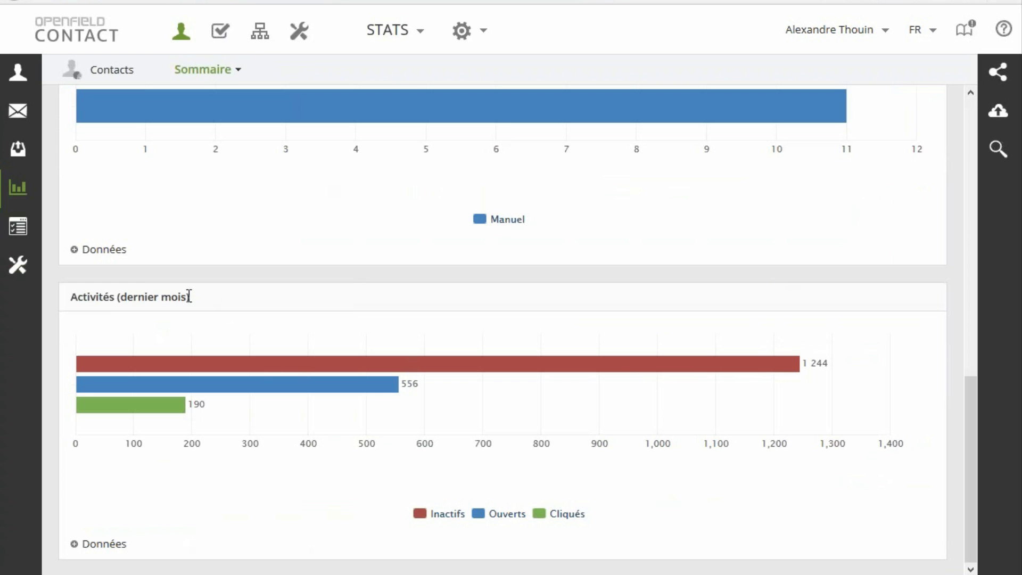
{"action": "left_click_drag", "start_coordinate": [187, 296], "coordinate": [70, 297]}
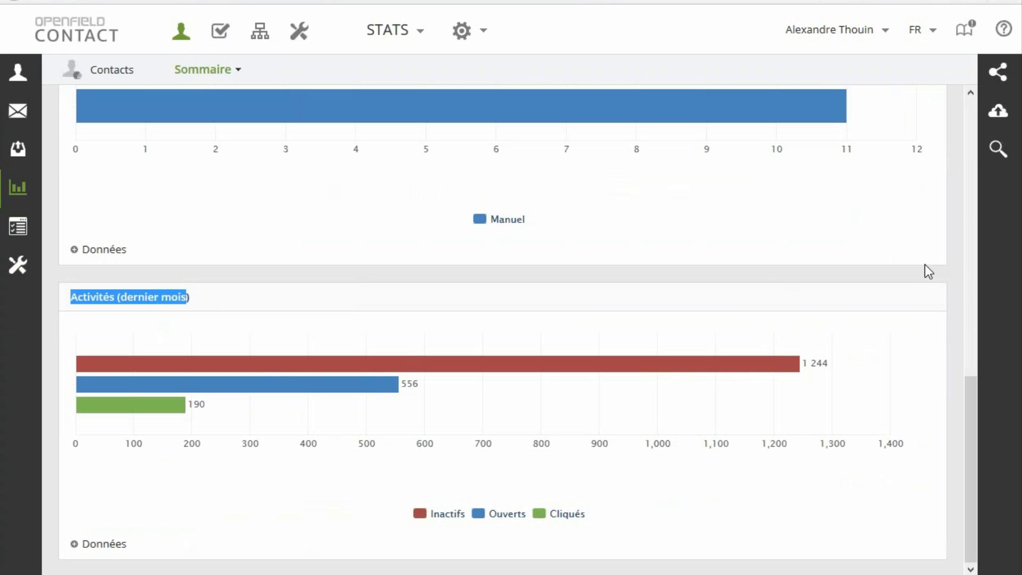
{"action": "left_click", "coordinate": [914, 273]}
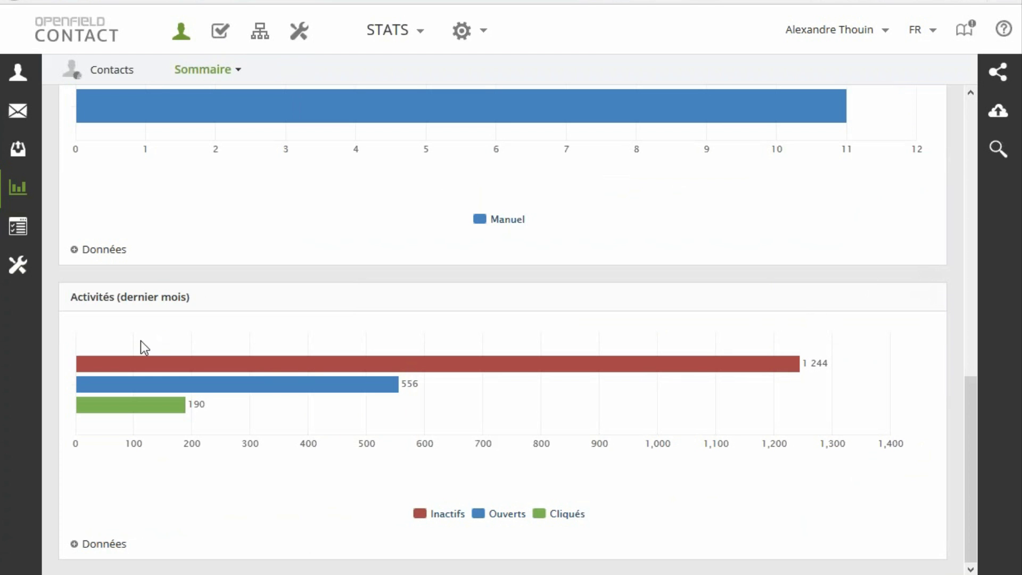
{"action": "mouse_move", "coordinate": [840, 360]}
{"action": "mouse_move", "coordinate": [632, 367]}
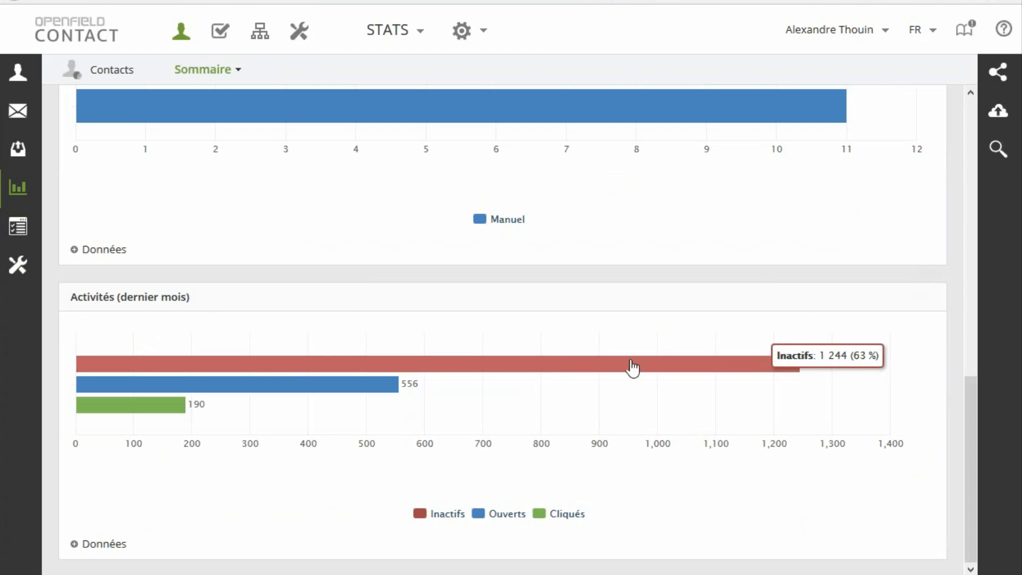
Open the list of contacts behind the Inactifs bar and look through it down to the export and campaign options.
{"action": "left_click", "coordinate": [511, 366]}
{"action": "scroll", "coordinate": [250, 255], "scroll_direction": "down", "scroll_amount": 5}
{"action": "scroll", "coordinate": [251, 259], "scroll_direction": "up", "scroll_amount": 5}
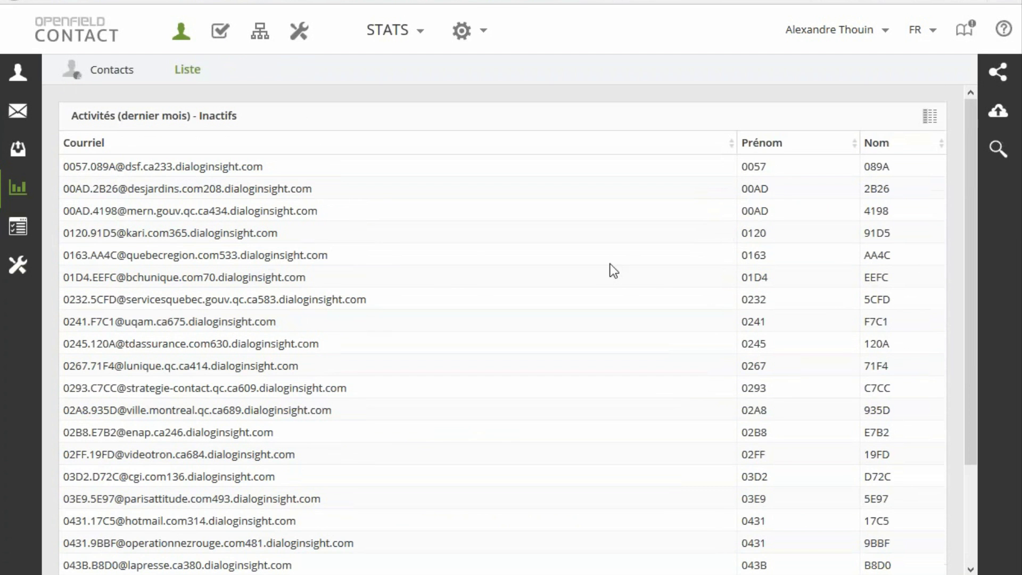
{"action": "scroll", "coordinate": [618, 247], "scroll_direction": "down", "scroll_amount": 1}
{"action": "scroll", "coordinate": [620, 247], "scroll_direction": "up", "scroll_amount": 1}
{"action": "scroll", "coordinate": [247, 384], "scroll_direction": "down", "scroll_amount": 3}
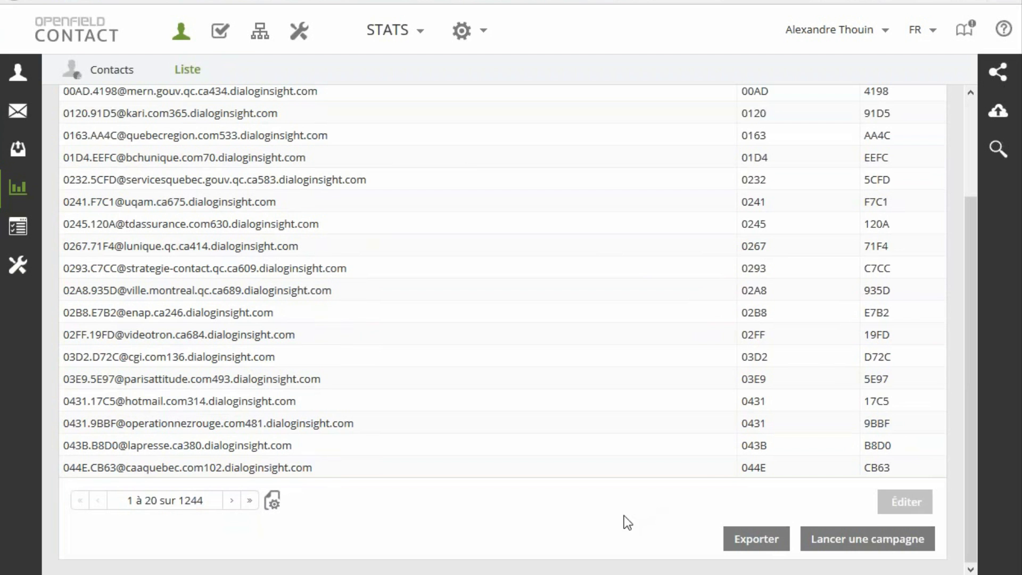
{"action": "scroll", "coordinate": [619, 519], "scroll_direction": "up", "scroll_amount": 3}
Return to the contacts summary and zoom the Évolution de la liste de contacts chart to February through May 2015.
{"action": "mouse_move", "coordinate": [18, 188]}
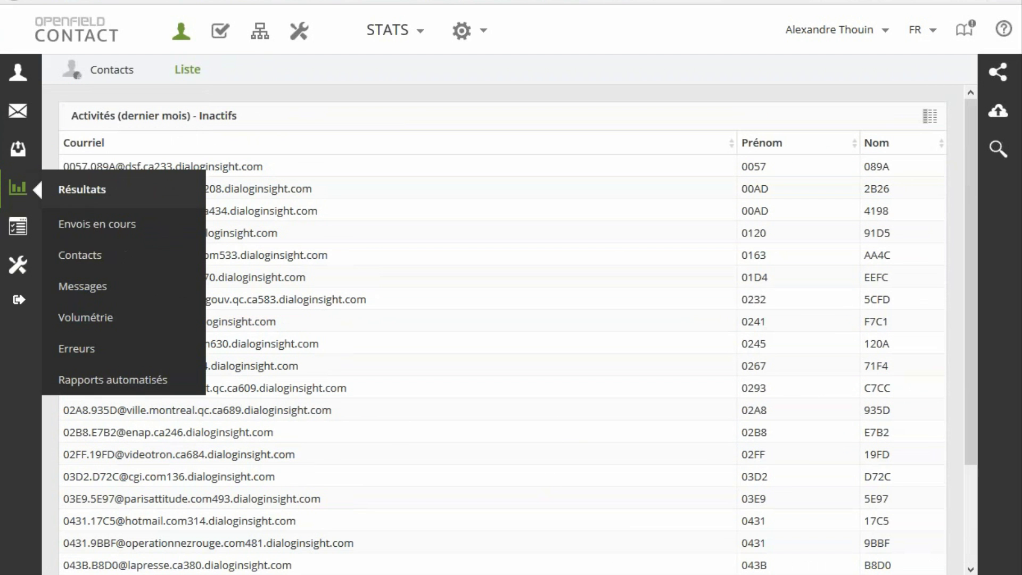
{"action": "left_click", "coordinate": [96, 272]}
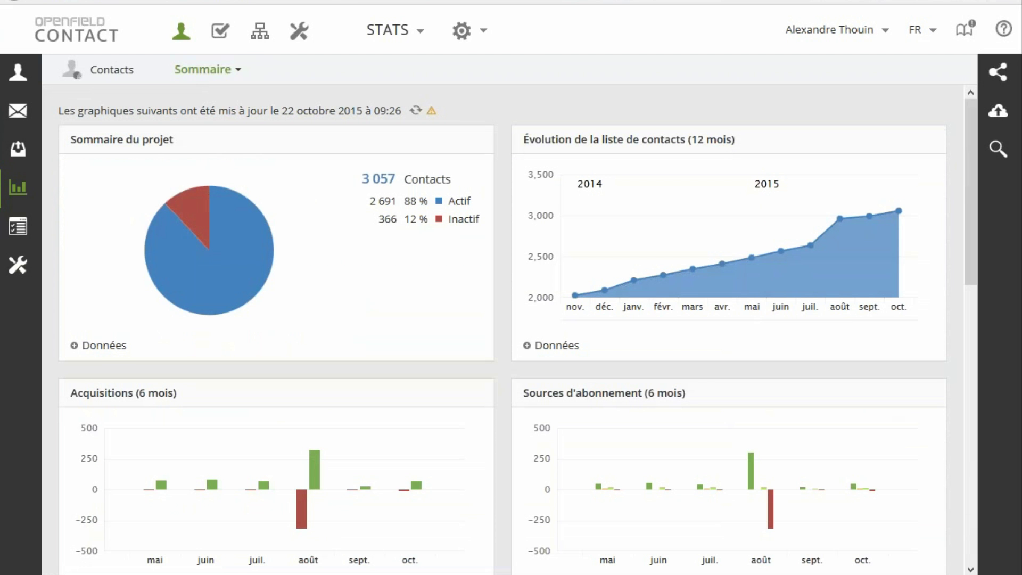
{"action": "left_click_drag", "start_coordinate": [651, 287], "coordinate": [810, 283]}
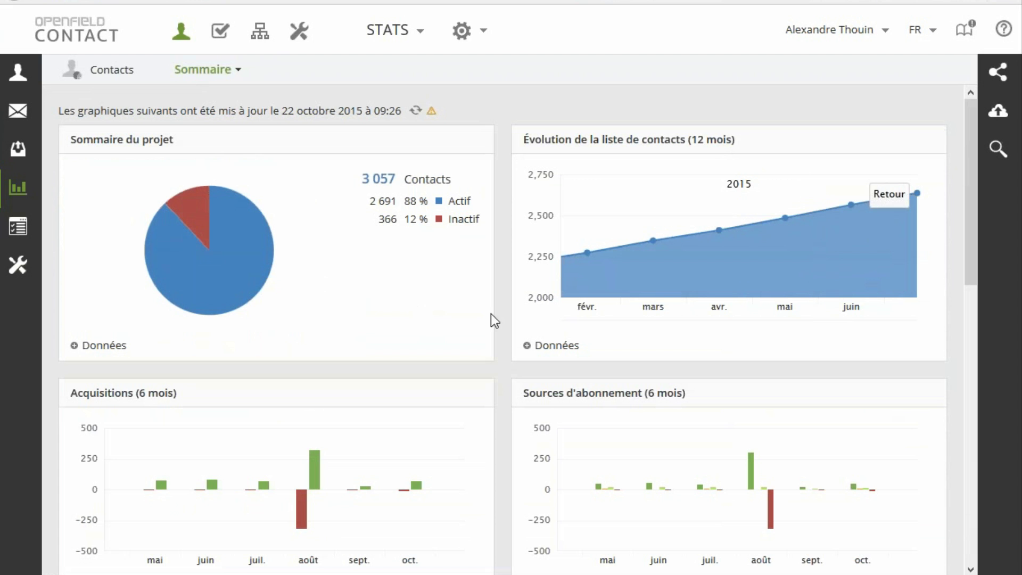
{"action": "left_click", "coordinate": [883, 194]}
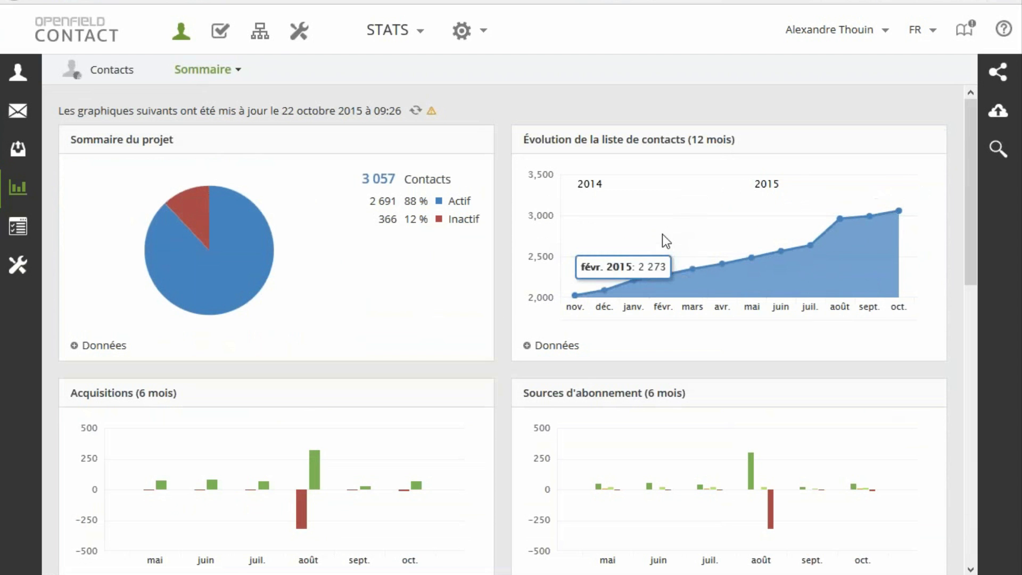
{"action": "left_click_drag", "start_coordinate": [661, 292], "coordinate": [763, 272]}
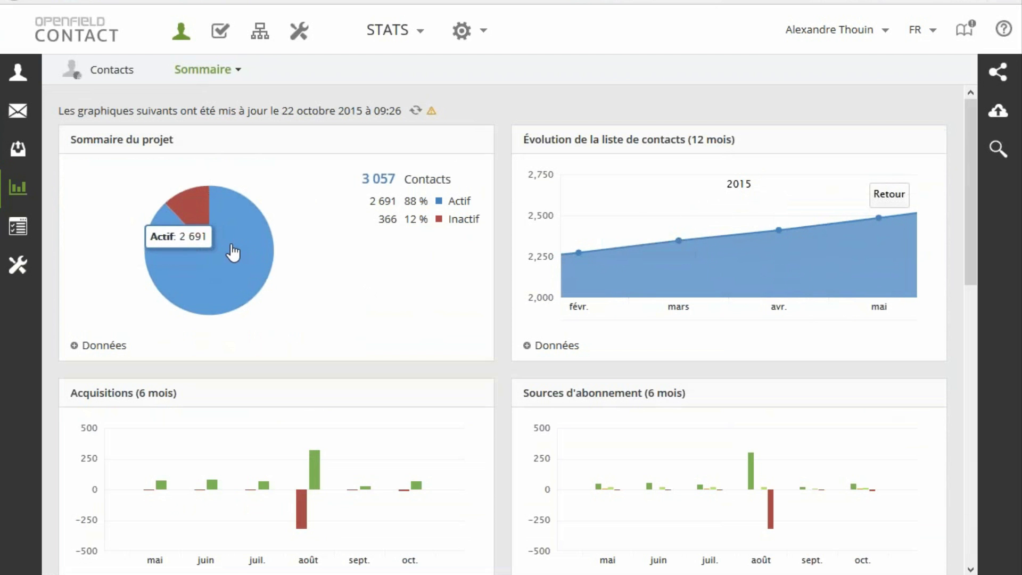
Look over the remaining summary charts, and open the Rétention cumulée report to examine overall contact retention by age bracket.
{"action": "scroll", "coordinate": [232, 253], "scroll_direction": "down", "scroll_amount": 8}
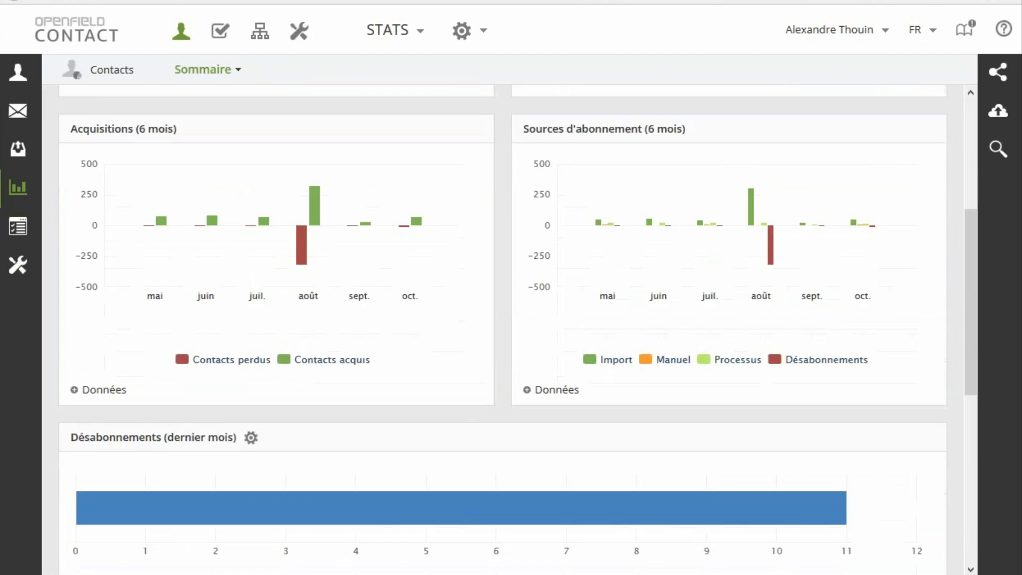
{"action": "scroll", "coordinate": [504, 289], "scroll_direction": "down", "scroll_amount": 5}
{"action": "scroll", "coordinate": [564, 303], "scroll_direction": "up", "scroll_amount": 12}
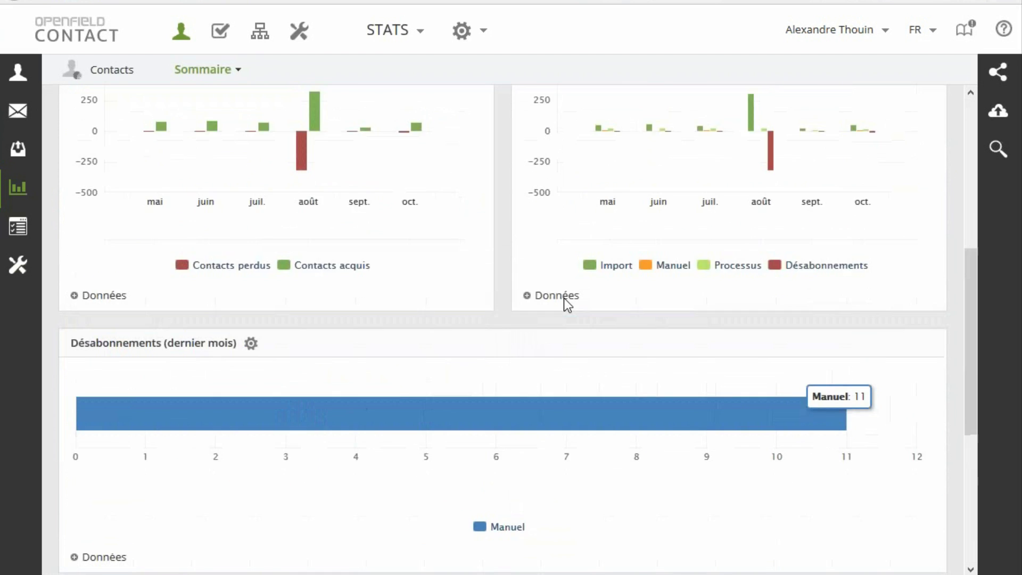
{"action": "mouse_move", "coordinate": [211, 81]}
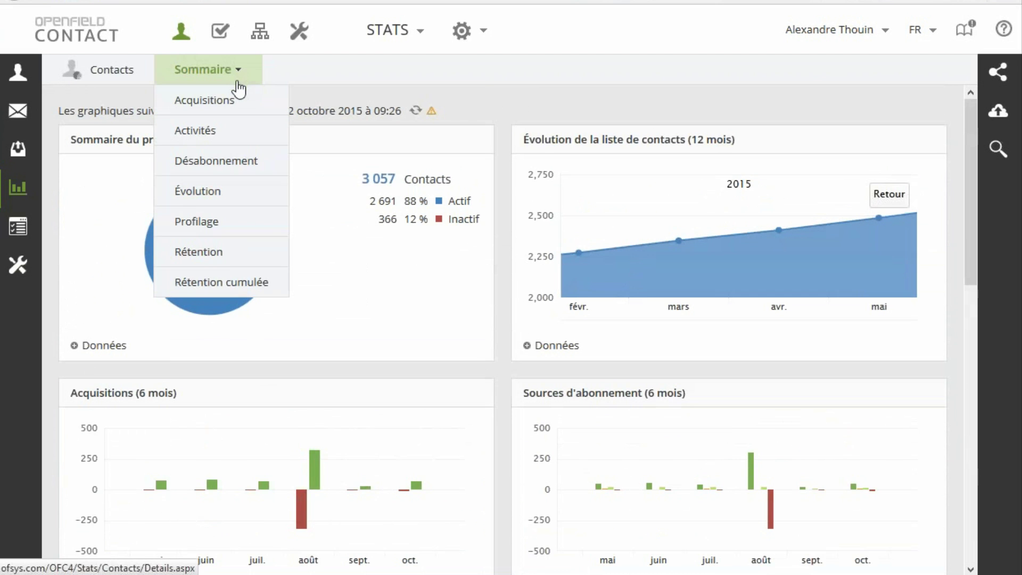
{"action": "left_click", "coordinate": [230, 289]}
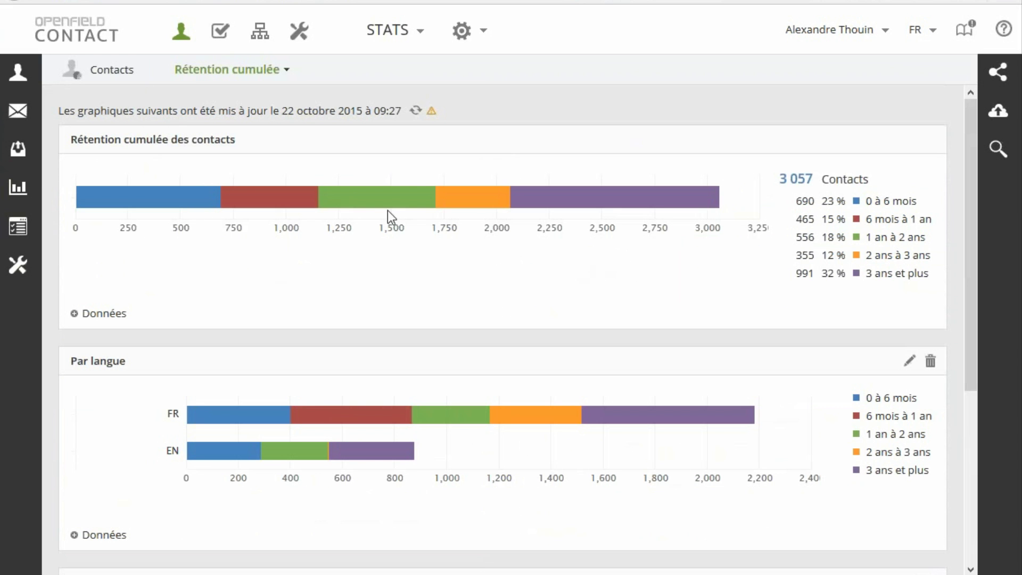
{"action": "mouse_move", "coordinate": [165, 201]}
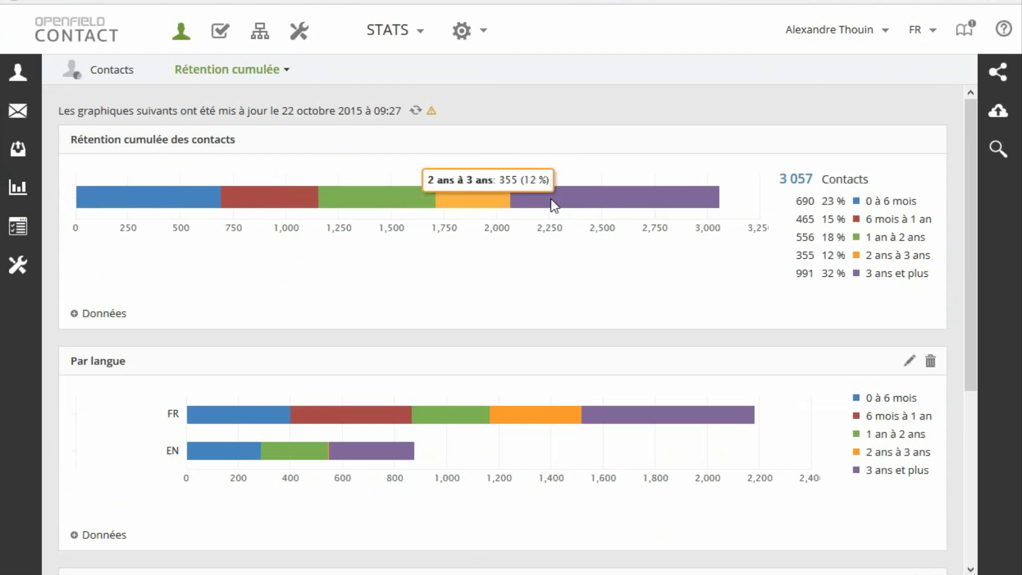
{"action": "mouse_move", "coordinate": [679, 205]}
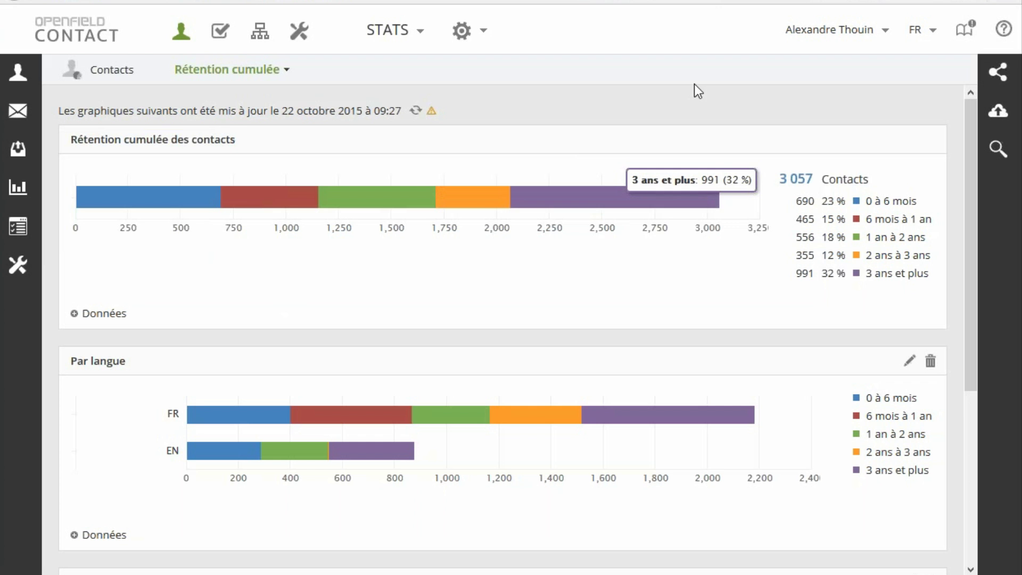
Examine the cumulative retention charts broken down by language and by status.
{"action": "scroll", "coordinate": [643, 219], "scroll_direction": "down", "scroll_amount": 2}
{"action": "scroll", "coordinate": [634, 235], "scroll_direction": "up", "scroll_amount": 3}
{"action": "scroll", "coordinate": [481, 248], "scroll_direction": "down", "scroll_amount": 4}
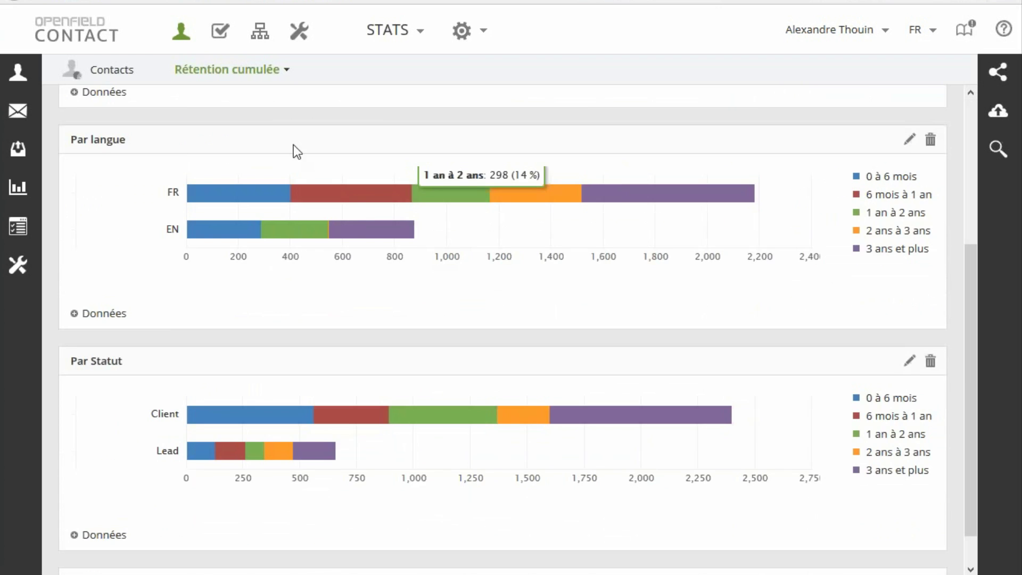
{"action": "scroll", "coordinate": [115, 209], "scroll_direction": "up", "scroll_amount": 2}
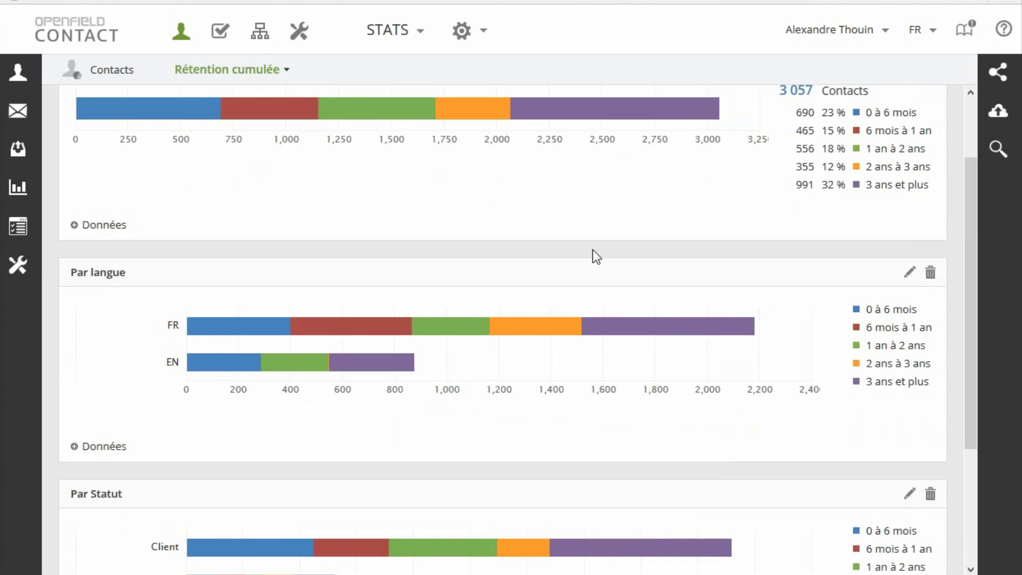
Examine the Par Statut retention chart, comparing the age brackets of the Client and Lead bars.
{"action": "scroll", "coordinate": [566, 371], "scroll_direction": "down", "scroll_amount": 3}
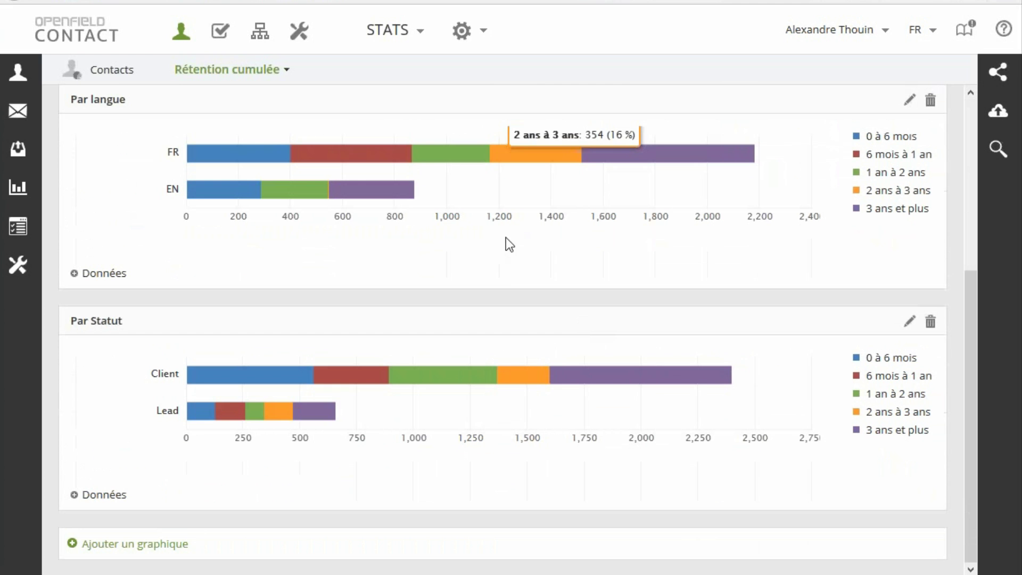
{"action": "mouse_move", "coordinate": [32, 102]}
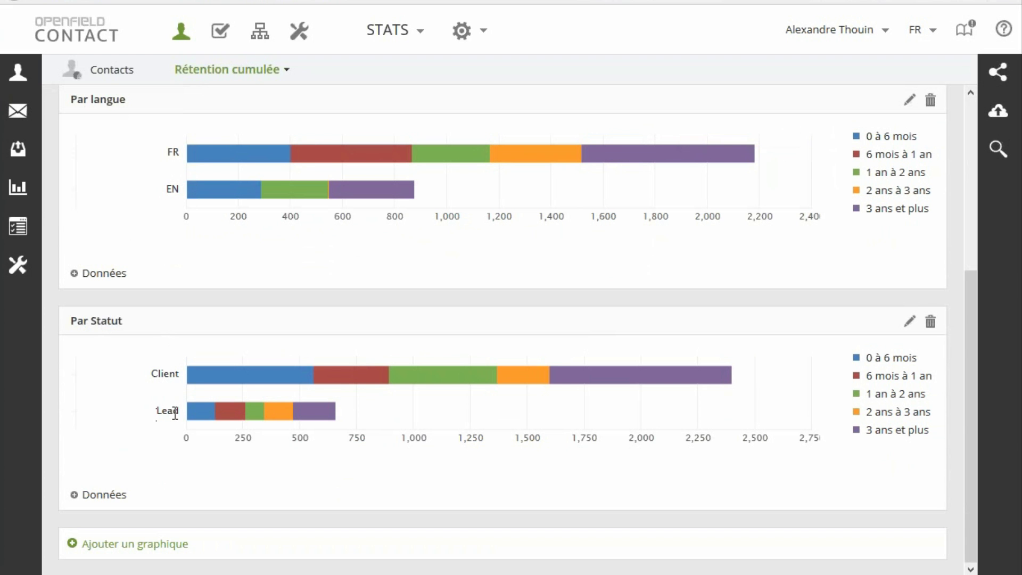
{"action": "mouse_move", "coordinate": [318, 408]}
Start a new retention chart titled Test and review the available segmentation fields.
{"action": "left_click", "coordinate": [102, 548]}
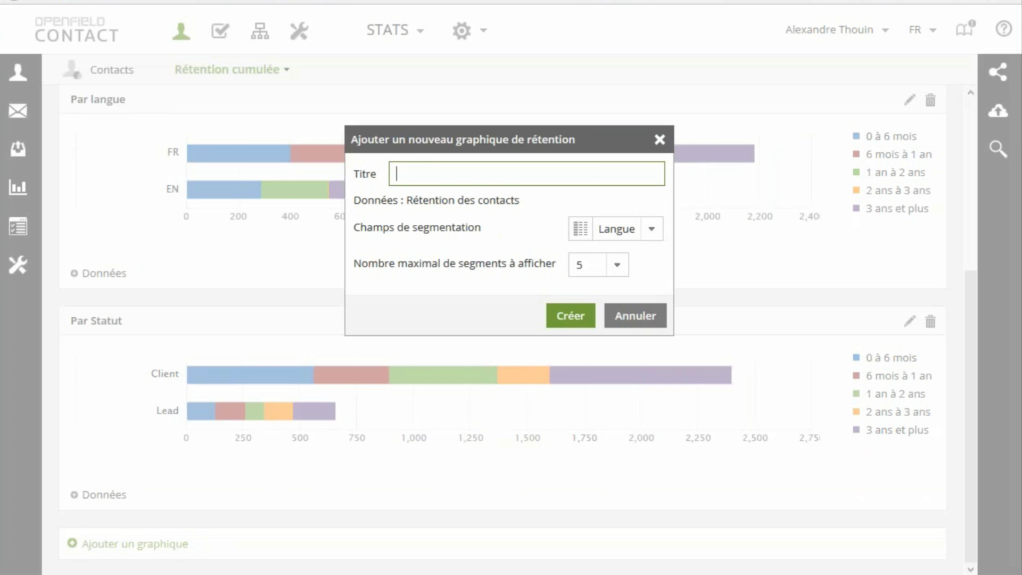
{"action": "type", "text": "Test"}
{"action": "left_click_drag", "start_coordinate": [360, 228], "coordinate": [474, 228]}
{"action": "left_click", "coordinate": [624, 233]}
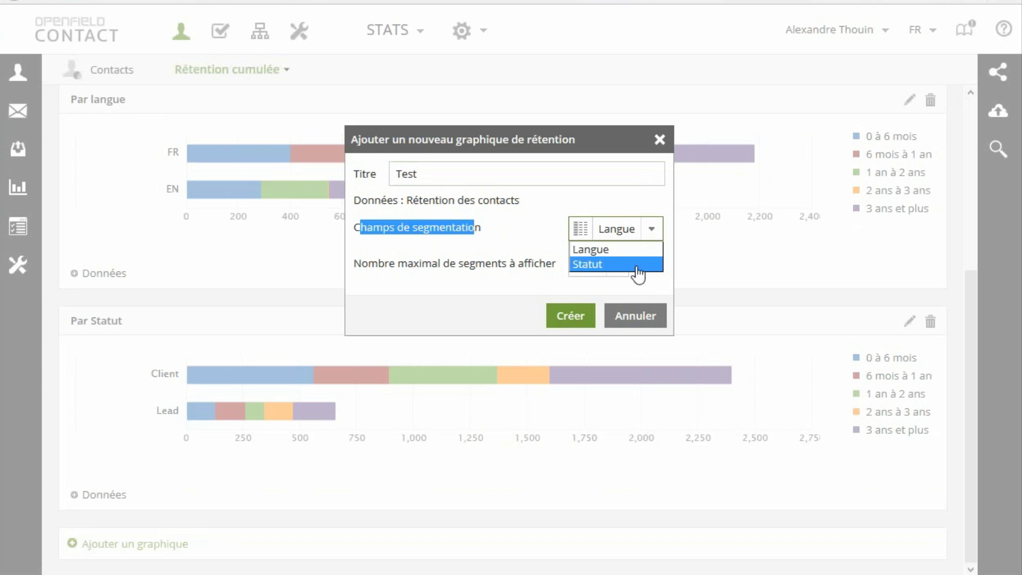
{"action": "left_click", "coordinate": [431, 296]}
Review the segment limits and segmentation fields for the Test chart, set the maximum to 50 segments, and cancel the chart.
{"action": "left_click", "coordinate": [623, 268]}
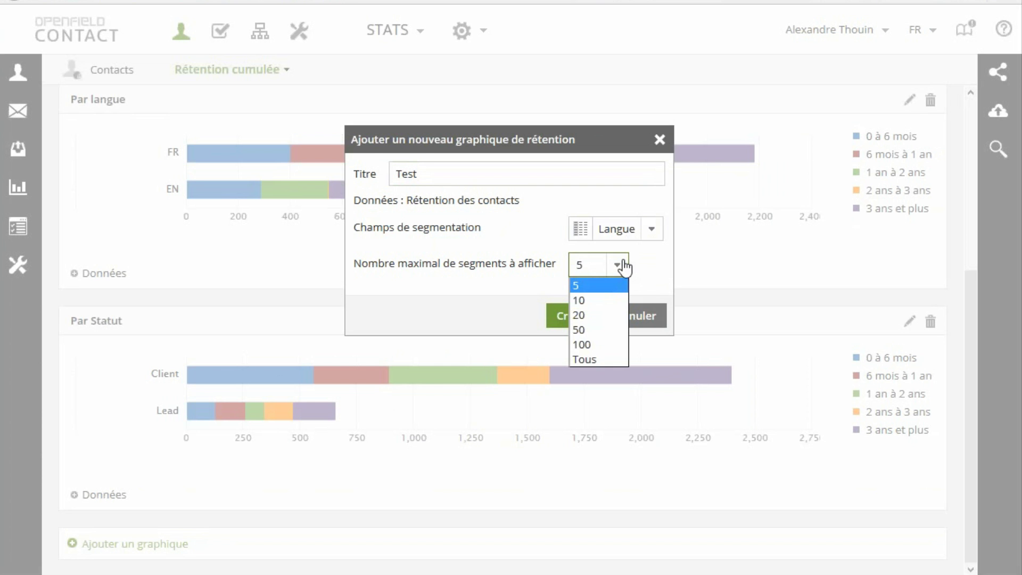
{"action": "left_click", "coordinate": [649, 229]}
{"action": "left_click", "coordinate": [650, 229]}
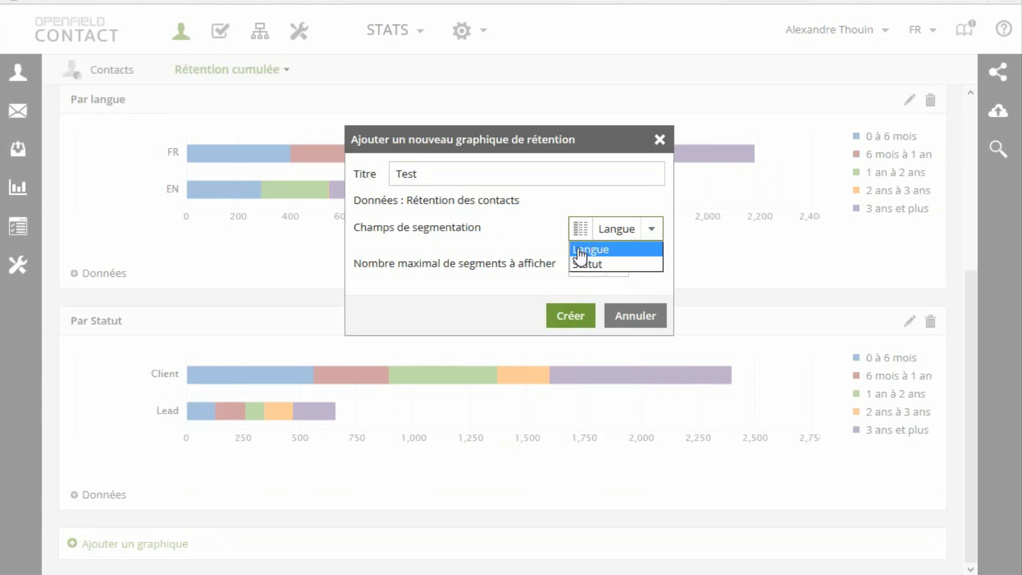
{"action": "left_click", "coordinate": [499, 247]}
{"action": "left_click", "coordinate": [607, 273]}
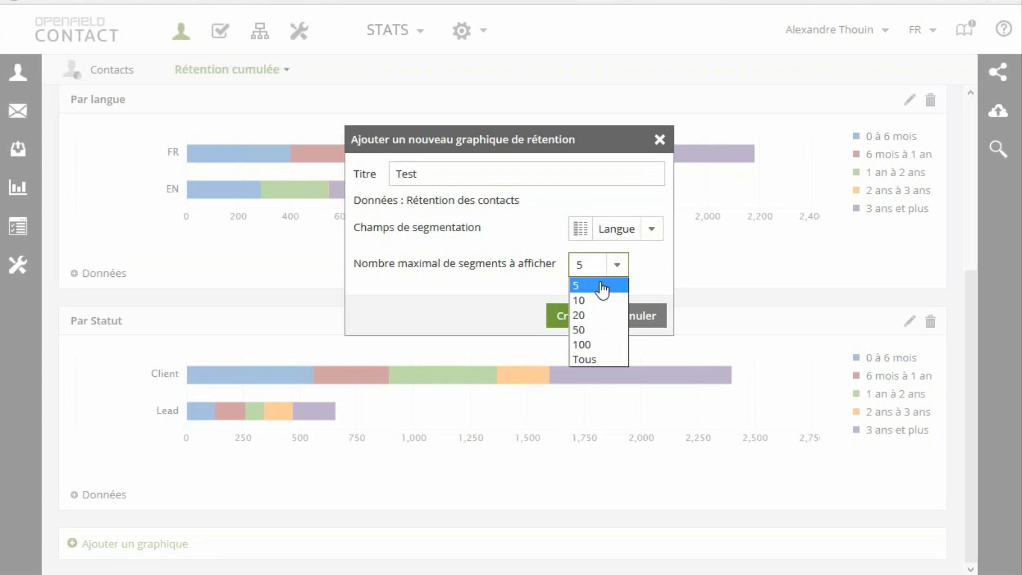
{"action": "left_click", "coordinate": [585, 329]}
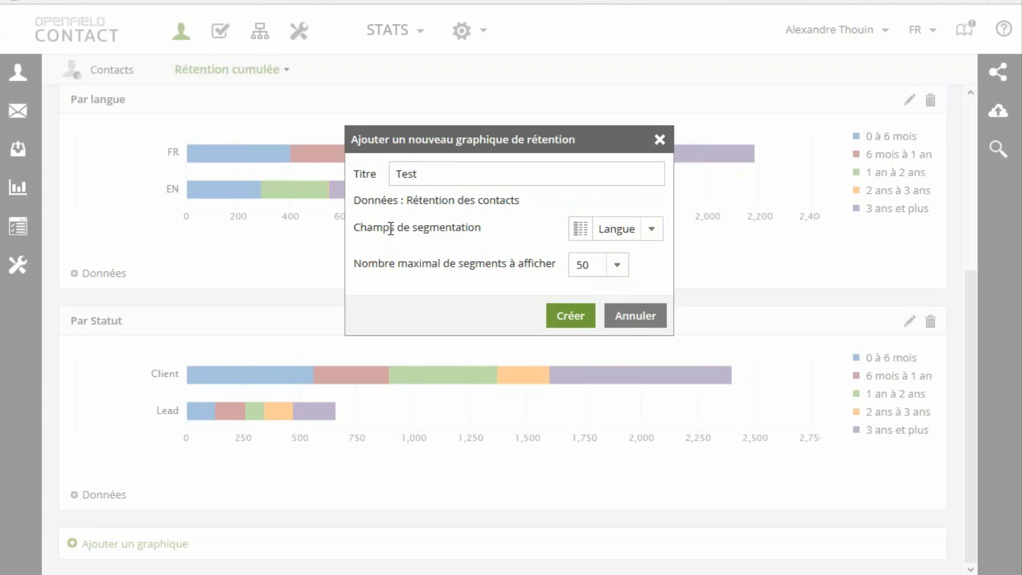
{"action": "left_click", "coordinate": [650, 323]}
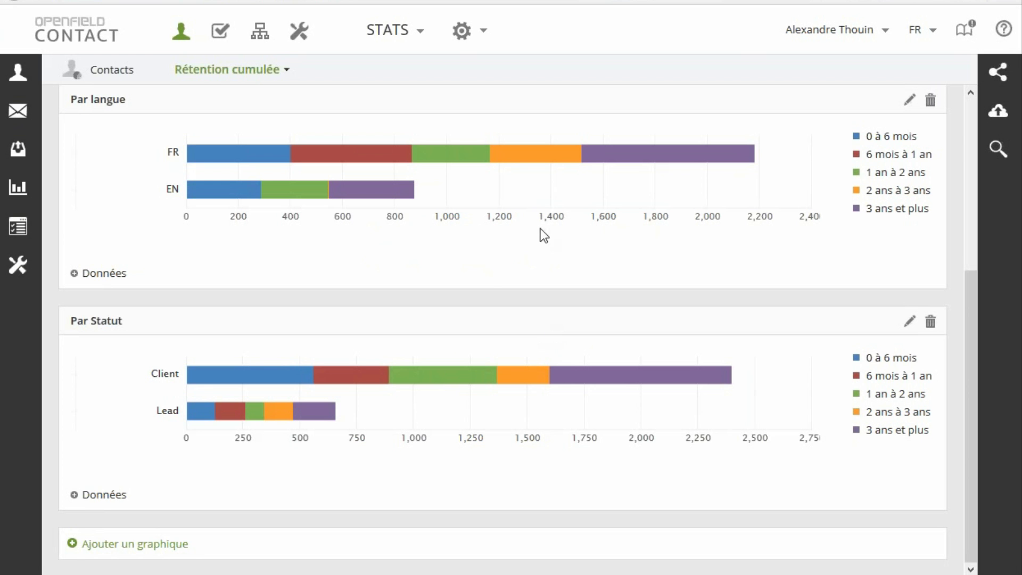
Open the STATS project's advanced configuration and show the Disponibilité des champs settings to examine which fields are available for segmentation.
{"action": "scroll", "coordinate": [367, 421], "scroll_direction": "up", "scroll_amount": 5}
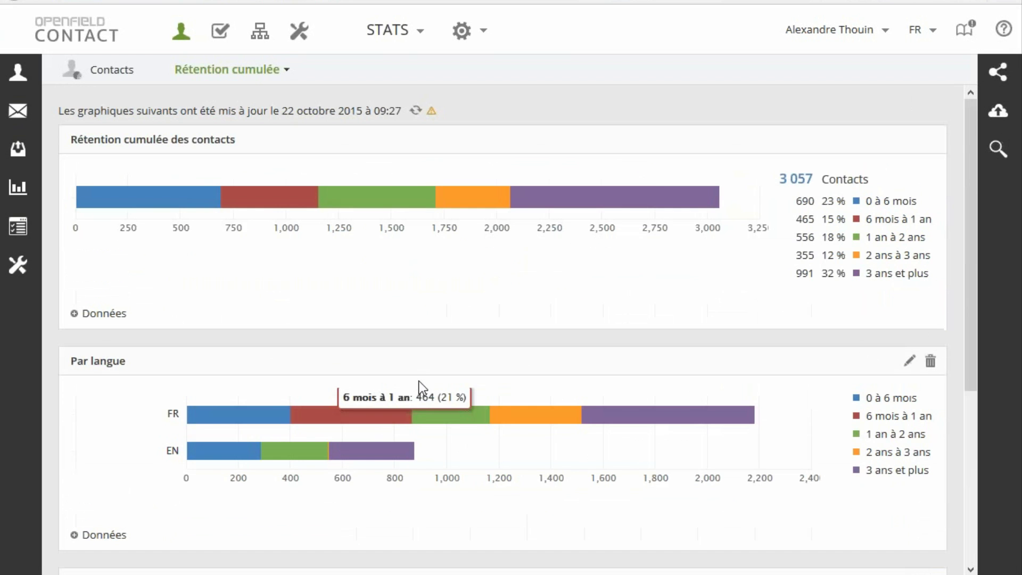
{"action": "scroll", "coordinate": [419, 376], "scroll_direction": "down", "scroll_amount": 5}
{"action": "mouse_move", "coordinate": [18, 265]}
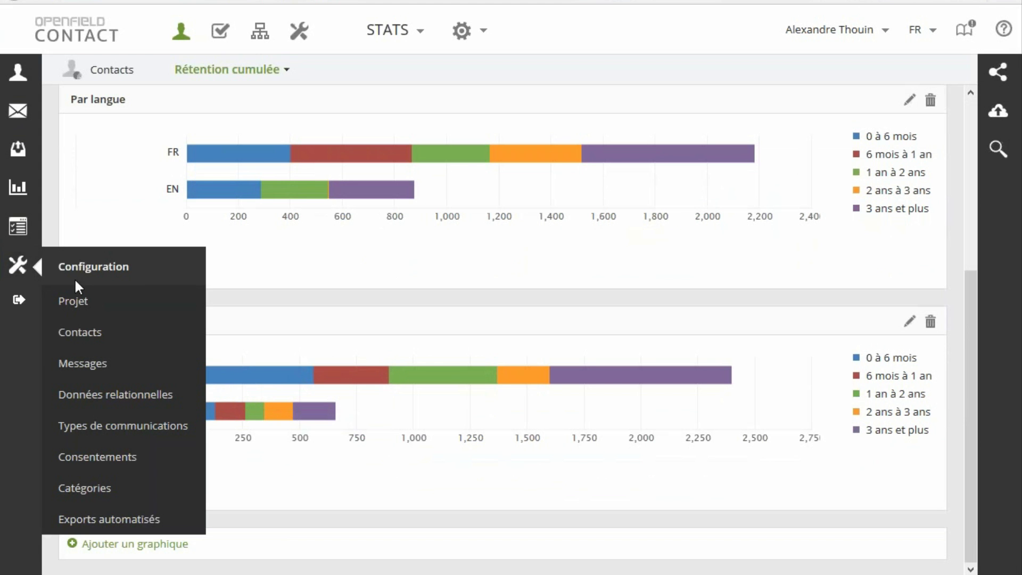
{"action": "left_click", "coordinate": [80, 302]}
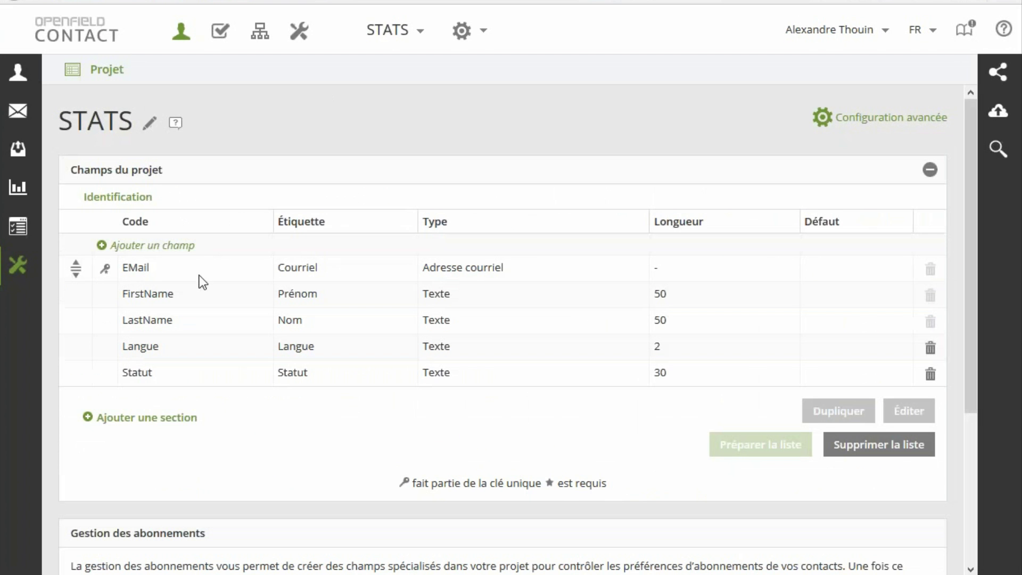
{"action": "mouse_move", "coordinate": [18, 265]}
{"action": "left_click", "coordinate": [851, 118]}
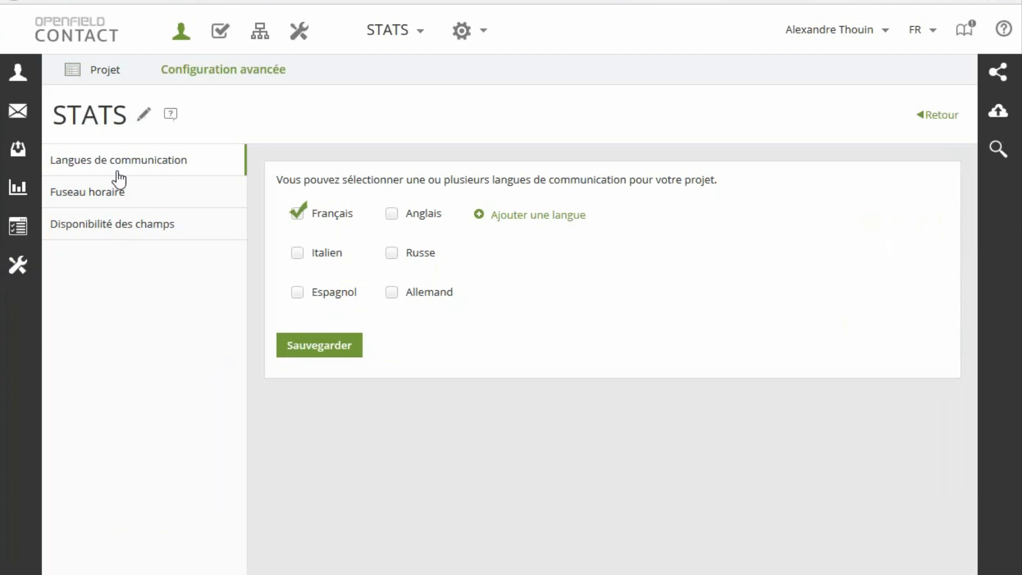
{"action": "left_click", "coordinate": [177, 227]}
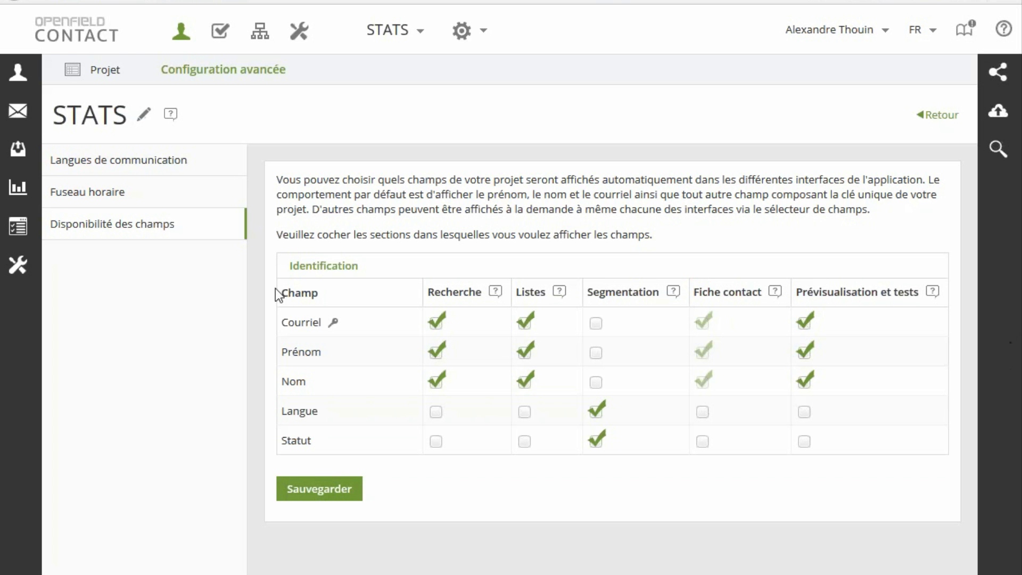
Open the message results and switch the listing from Envois to the Messages level.
{"action": "mouse_move", "coordinate": [18, 189]}
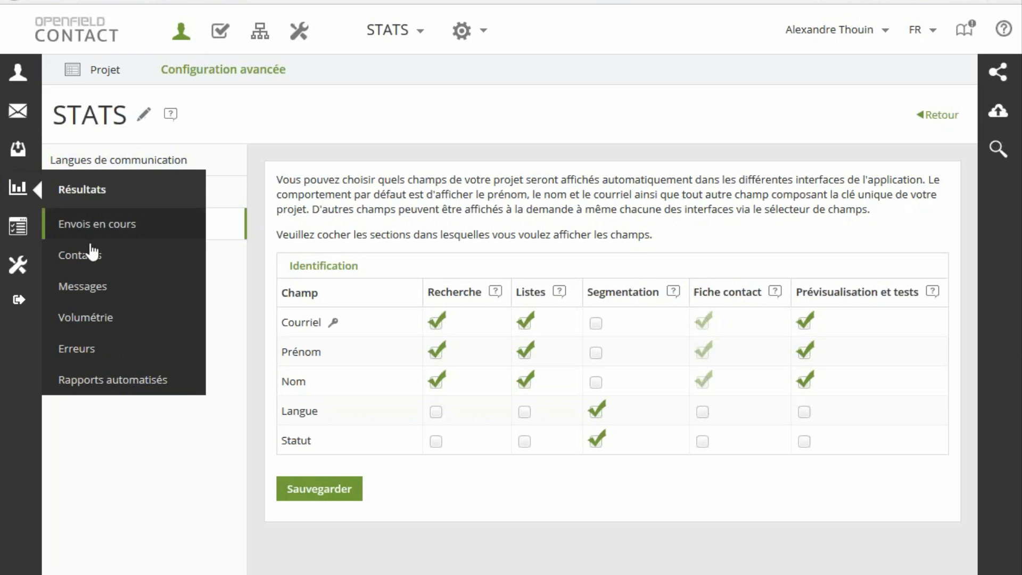
{"action": "left_click", "coordinate": [103, 291]}
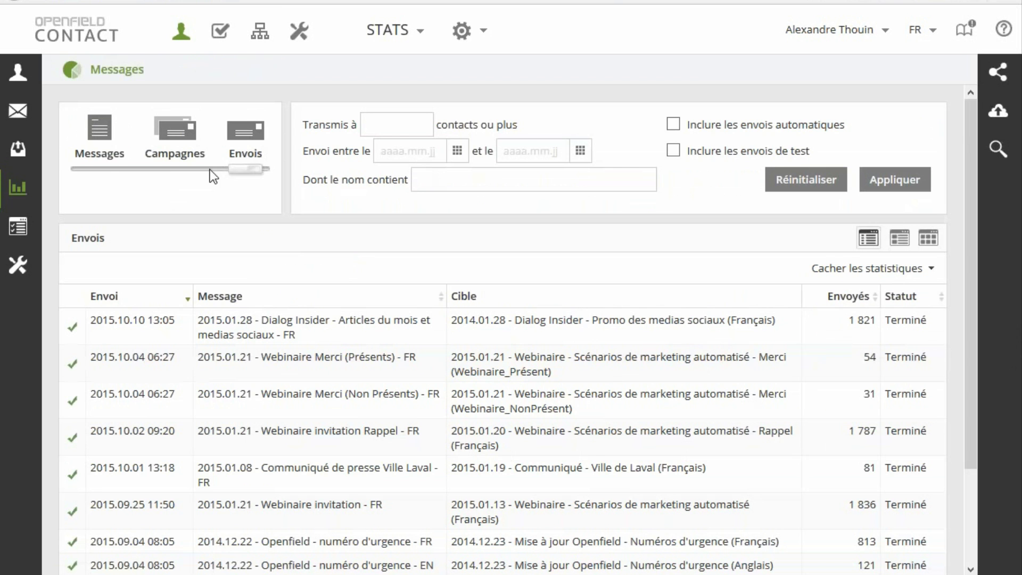
{"action": "left_click_drag", "start_coordinate": [233, 169], "coordinate": [75, 172]}
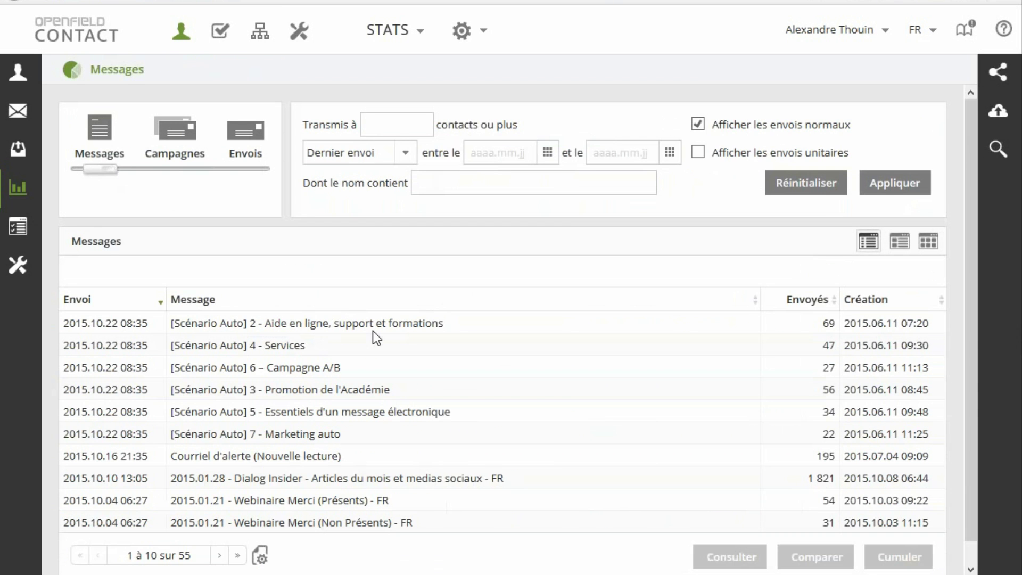